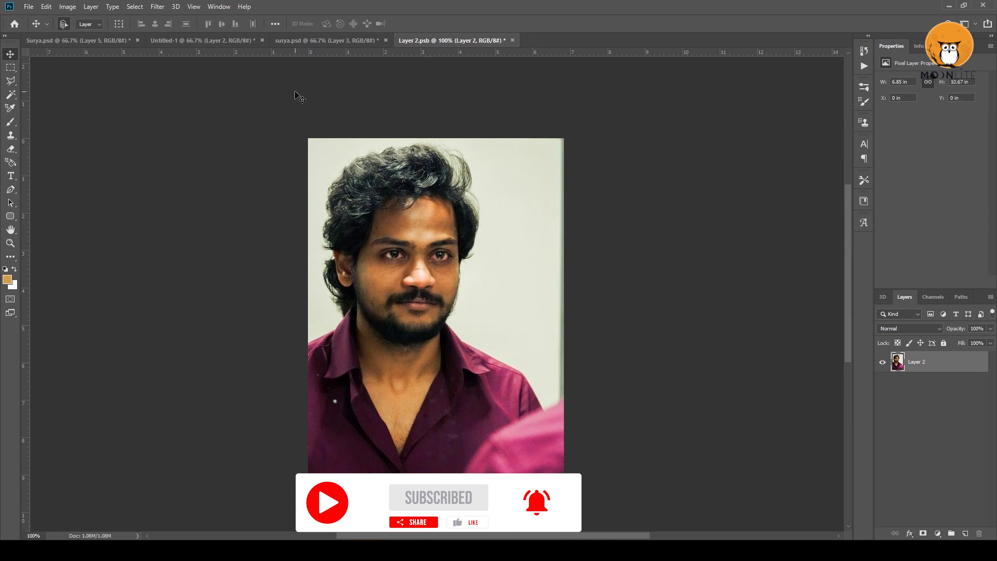
# Grade a copy of the portrait in Camera Raw: Exposure +0.29, Contrast -53, Highlights -38, Shadows +66, Whites +29, Blacks +8, Dehaze -12, Vibrance +13
pyautogui.click(157, 7)
pyautogui.click(187, 69)
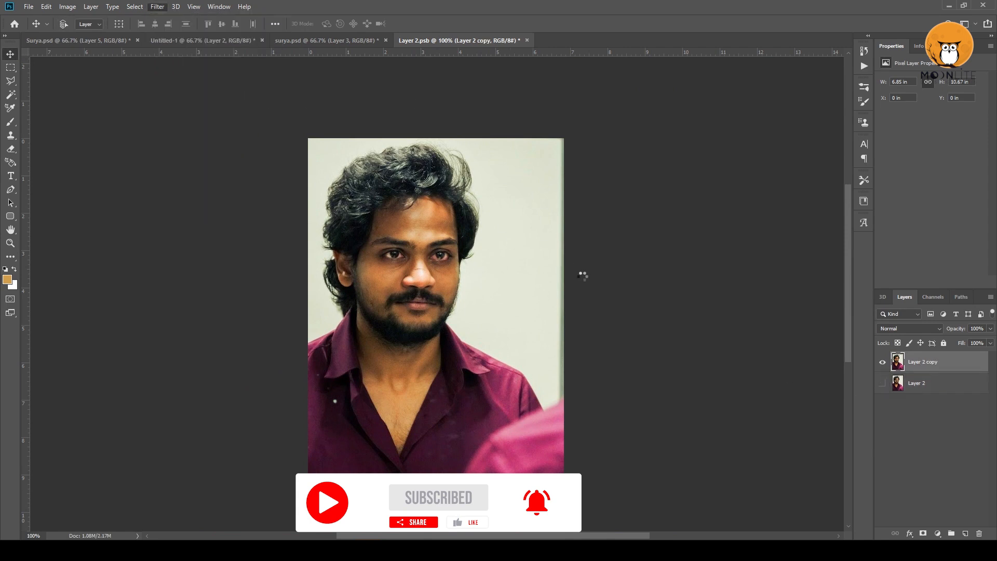
pyautogui.click(679, 233)
pyautogui.click(394, 216)
pyautogui.moveTo(648, 282); pyautogui.dragTo(675, 282)
pyautogui.moveTo(686, 266)
pyautogui.mouseDown()
pyautogui.moveTo(697, 265)
pyautogui.moveTo(666, 265)
pyautogui.mouseUp()
pyautogui.click(687, 330)
pyautogui.moveTo(700, 371); pyautogui.dragTo(692, 371)
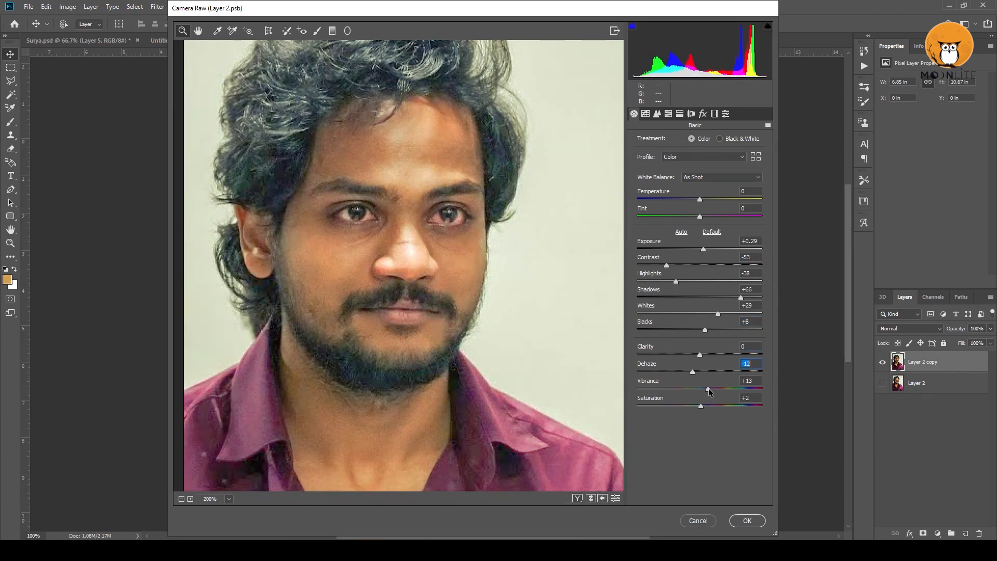
# Set Sharpening Amount 51, Radius 1.3 and Masking 38, with Luminance 61, Luminance Contrast 32 and Color 43 noise reduction
pyautogui.click(657, 113)
pyautogui.moveTo(637, 156); pyautogui.dragTo(689, 157)
pyautogui.moveTo(637, 243); pyautogui.dragTo(713, 244)
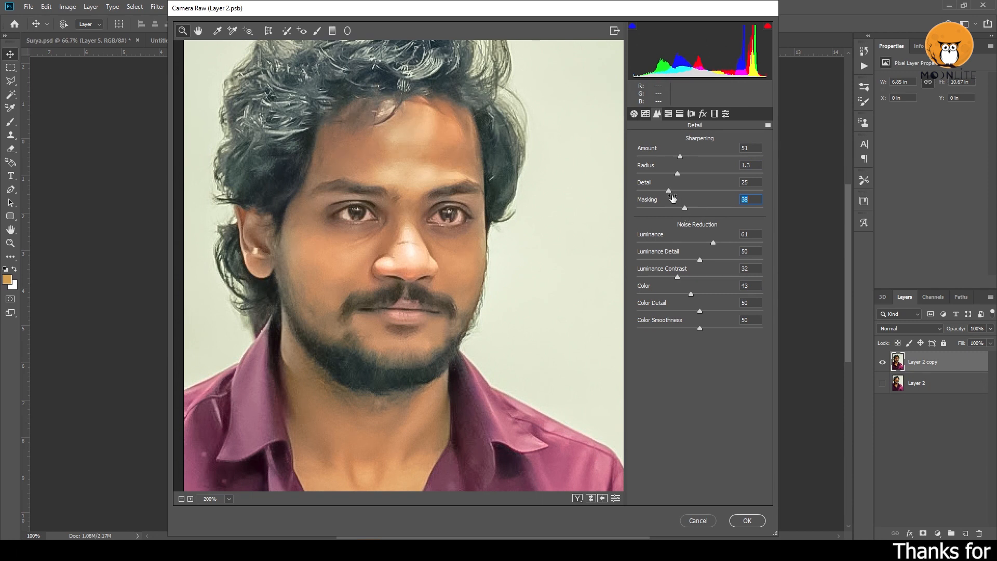
# Adjust the tone curve slightly and apply the Camera Raw edit to the portrait copy
pyautogui.scroll(3, 546, 261)
pyautogui.click(645, 114)
pyautogui.moveTo(699, 309); pyautogui.dragTo(705, 325)
pyautogui.click(747, 520)
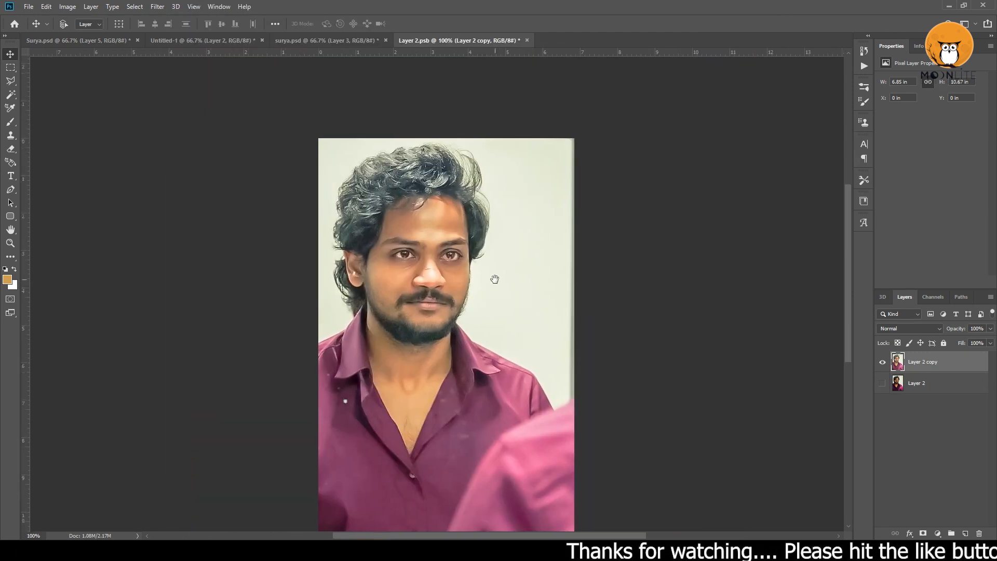
# Choose the Magic Wand tool and open Select and Mask for the retouched portrait
pyautogui.rightClick(10, 95)
pyautogui.click(52, 106)
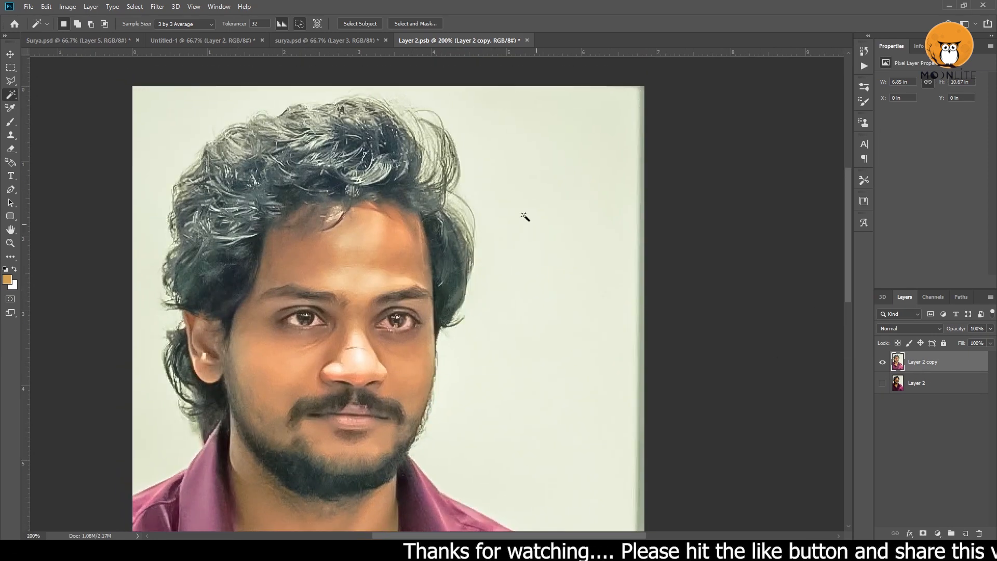
pyautogui.scroll(-1, 490, 234)
pyautogui.click(415, 24)
# Isolate the man from the wall and refine his hair edges, with Smooth 4, Feather 1.0 px, Contrast 21% and Shift Edge -4%
pyautogui.scroll(3, 416, 156)
pyautogui.moveTo(548, 307); pyautogui.dragTo(533, 230)
pyautogui.moveTo(549, 353); pyautogui.dragTo(573, 404)
pyautogui.moveTo(581, 408)
pyautogui.mouseDown()
pyautogui.moveTo(575, 333)
pyautogui.moveTo(614, 307)
pyautogui.moveTo(675, 143)
pyautogui.mouseUp()
pyautogui.moveTo(262, 223)
pyautogui.mouseDown()
pyautogui.moveTo(265, 325)
pyautogui.moveTo(295, 390)
pyautogui.mouseUp()
pyautogui.moveTo(261, 191); pyautogui.dragTo(260, 330)
pyautogui.moveTo(261, 207); pyautogui.dragTo(309, 109)
pyautogui.moveTo(533, 166)
pyautogui.mouseDown()
pyautogui.moveTo(532, 212)
pyautogui.moveTo(485, 272)
pyautogui.moveTo(510, 108)
pyautogui.mouseUp()
pyautogui.scroll(-2, 493, 210)
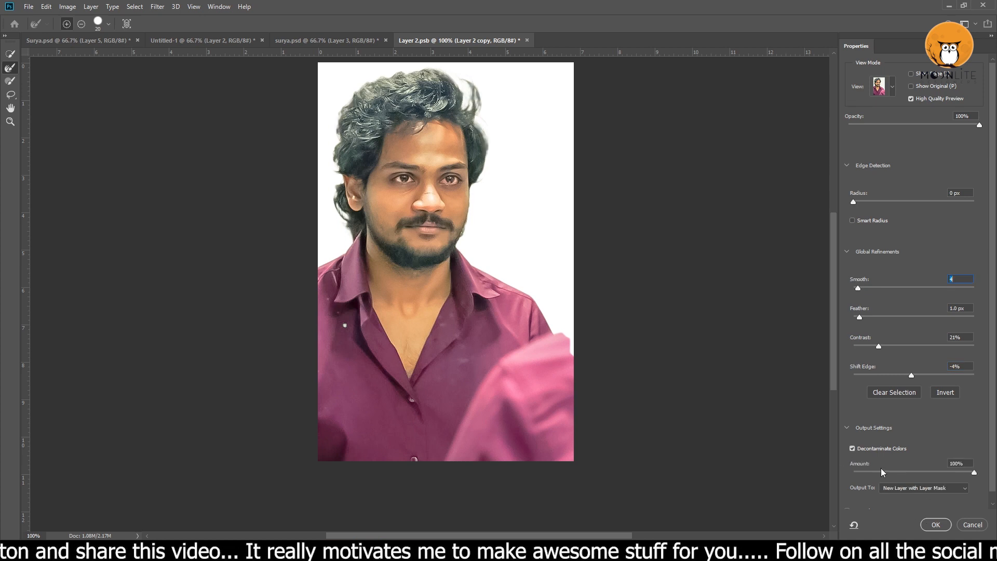
# Turn off Decontaminate Colors, output the cut-out to a new layer with a layer mask, and save the smart object
pyautogui.click(852, 449)
pyautogui.click(924, 488)
pyautogui.click(924, 514)
pyautogui.click(935, 524)
pyautogui.moveTo(485, 287); pyautogui.dragTo(475, 307)
pyautogui.hotkey('ctrl', 's')
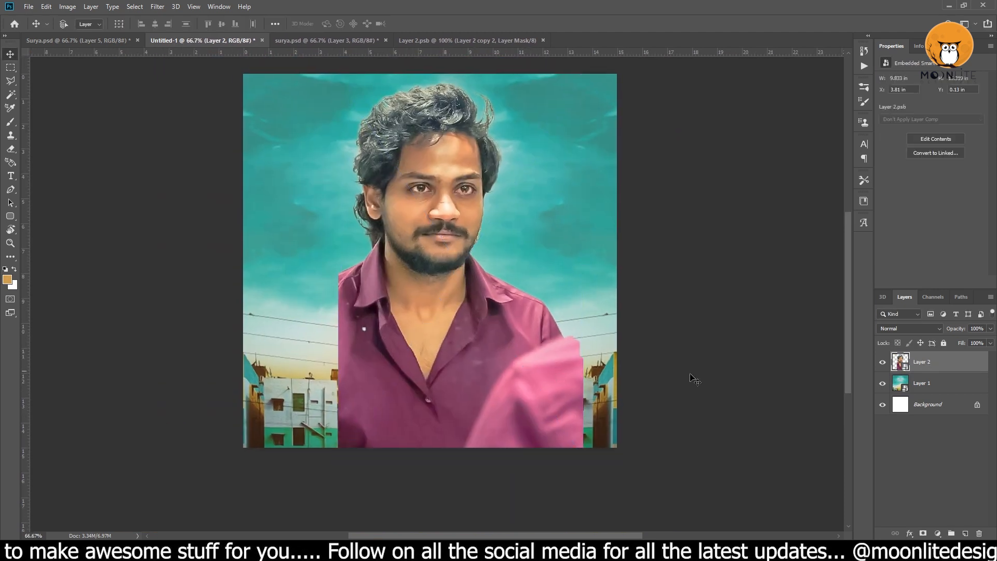
# Add a layer mask to the portrait on Layer 2 and fade its lower body into the background with gradients
pyautogui.click(923, 533)
pyautogui.press('g')
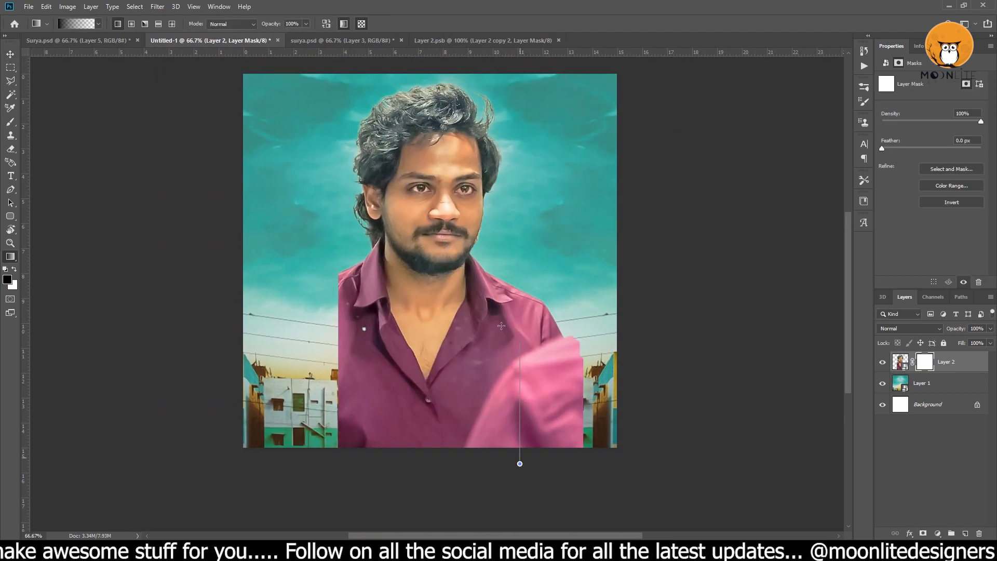
pyautogui.moveTo(522, 462); pyautogui.dragTo(514, 301)
pyautogui.moveTo(447, 442); pyautogui.dragTo(441, 317)
pyautogui.moveTo(320, 346); pyautogui.dragTo(372, 293)
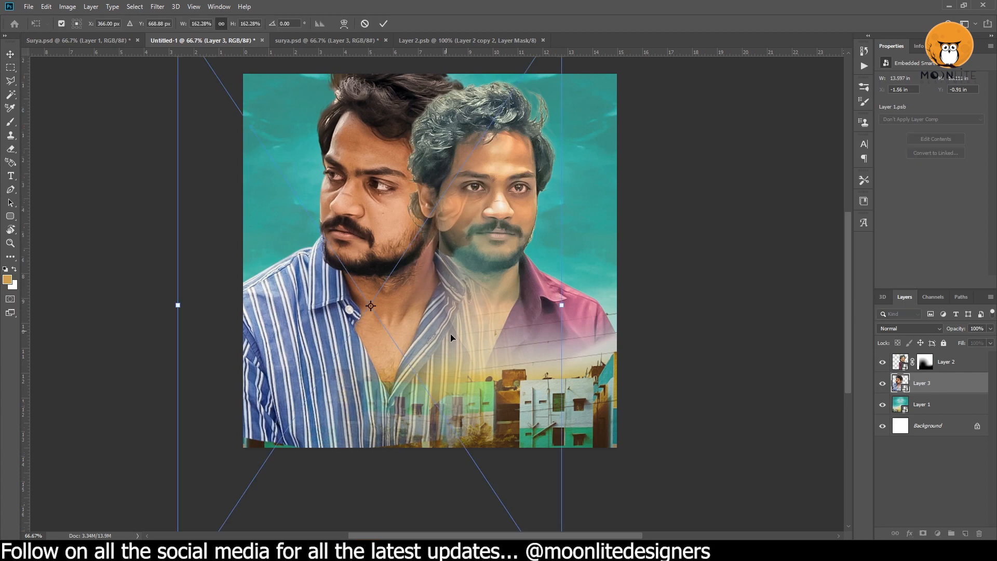
# Scale the striped-shirt portrait on Layer 3 to 122.87% and position it beside the front-facing portrait
pyautogui.hotkey('ctrl', '-')
pyautogui.moveTo(394, 285); pyautogui.dragTo(426, 338)
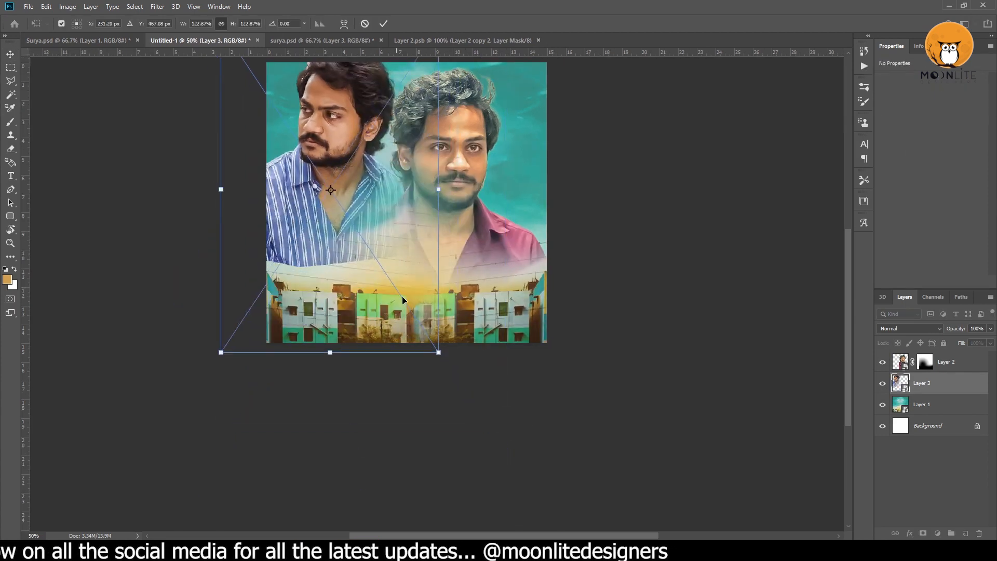
pyautogui.moveTo(373, 262); pyautogui.dragTo(407, 300)
pyautogui.hotkey('ctrl', '+')
pyautogui.press('Return')
# Move the front-facing portrait lower and fade the lower parts of both portraits on their layer masks
pyautogui.click(946, 362)
pyautogui.moveTo(505, 213)
pyautogui.mouseDown()
pyautogui.moveTo(516, 249)
pyautogui.moveTo(510, 244)
pyautogui.mouseUp()
pyautogui.click(925, 361)
pyautogui.press('b')
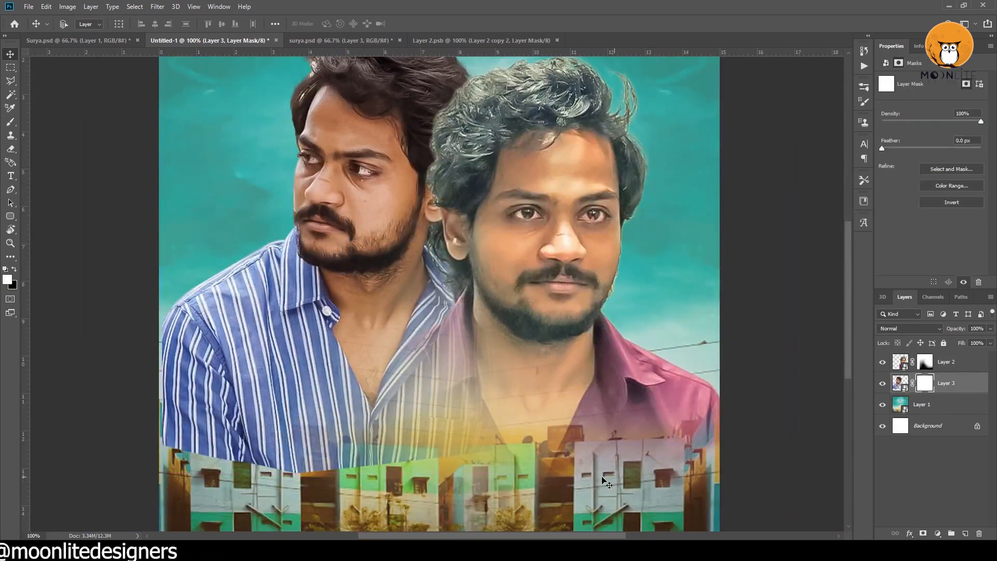
pyautogui.moveTo(313, 468); pyautogui.dragTo(313, 364)
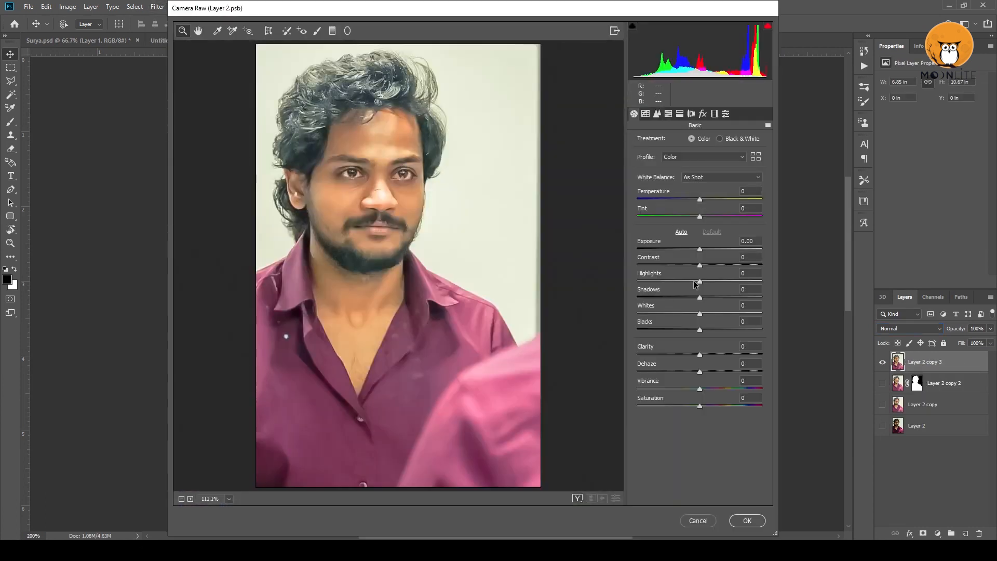
# Darken Layer 2 copy 3 in Camera Raw: Exposure -0.10, Contrast +88, Highlights -83, Shadows -63, Whites -78, Blacks -55, Dehaze +30
pyautogui.moveTo(700, 372); pyautogui.dragTo(718, 372)
pyautogui.moveTo(699, 282); pyautogui.dragTo(648, 281)
pyautogui.moveTo(699, 298); pyautogui.dragTo(660, 297)
pyautogui.moveTo(699, 330); pyautogui.dragTo(651, 314)
pyautogui.moveTo(699, 249); pyautogui.dragTo(690, 249)
pyautogui.moveTo(699, 265); pyautogui.dragTo(754, 266)
pyautogui.moveTo(690, 249); pyautogui.dragTo(698, 249)
pyautogui.moveTo(646, 329); pyautogui.dragTo(666, 329)
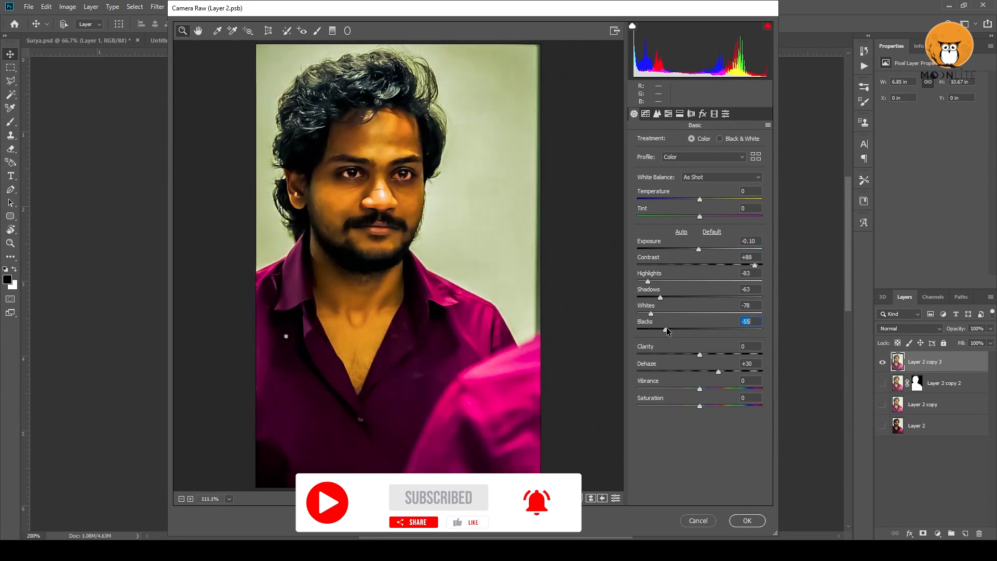
pyautogui.click(747, 521)
# Give the darkened Layer 2 copy 3 the cut-out mask and convert the lighter Layer 2 copy 2 to a smart object
pyautogui.moveTo(917, 383); pyautogui.dragTo(991, 343)
pyautogui.click(883, 383)
pyautogui.rightClick(937, 362)
pyautogui.click(823, 280)
# Add a layer mask to the lighter cut-out and paint it with black over the hair and shirt to reveal the darker copy
pyautogui.click(923, 533)
pyautogui.press('b')
pyautogui.press('[')
pyautogui.press('[')
pyautogui.press('[')
pyautogui.press('[')
pyautogui.press('[')
pyautogui.press('[')
pyautogui.press('[')
pyautogui.moveTo(294, 104); pyautogui.dragTo(285, 146)
pyautogui.moveTo(229, 275)
pyautogui.mouseDown()
pyautogui.moveTo(285, 145)
pyautogui.moveTo(519, 262)
pyautogui.mouseUp()
pyautogui.moveTo(264, 167); pyautogui.dragTo(335, 192)
pyautogui.moveTo(202, 423)
pyautogui.mouseDown()
pyautogui.moveTo(234, 360)
pyautogui.moveTo(225, 293)
pyautogui.mouseUp()
pyautogui.moveTo(291, 317); pyautogui.dragTo(387, 358)
pyautogui.moveTo(276, 446)
pyautogui.mouseDown()
pyautogui.moveTo(305, 409)
pyautogui.moveTo(316, 269)
pyautogui.mouseUp()
# Paint the same mask along the shoulder and collar with a 150 px brush to bring in the darker shirt tones
pyautogui.press('[')
pyautogui.press('[')
pyautogui.press('[')
pyautogui.press('[')
pyautogui.press('[')
pyautogui.press('[')
pyautogui.press(']')
pyautogui.moveTo(539, 236); pyautogui.dragTo(493, 394)
pyautogui.moveTo(554, 187); pyautogui.dragTo(543, 282)
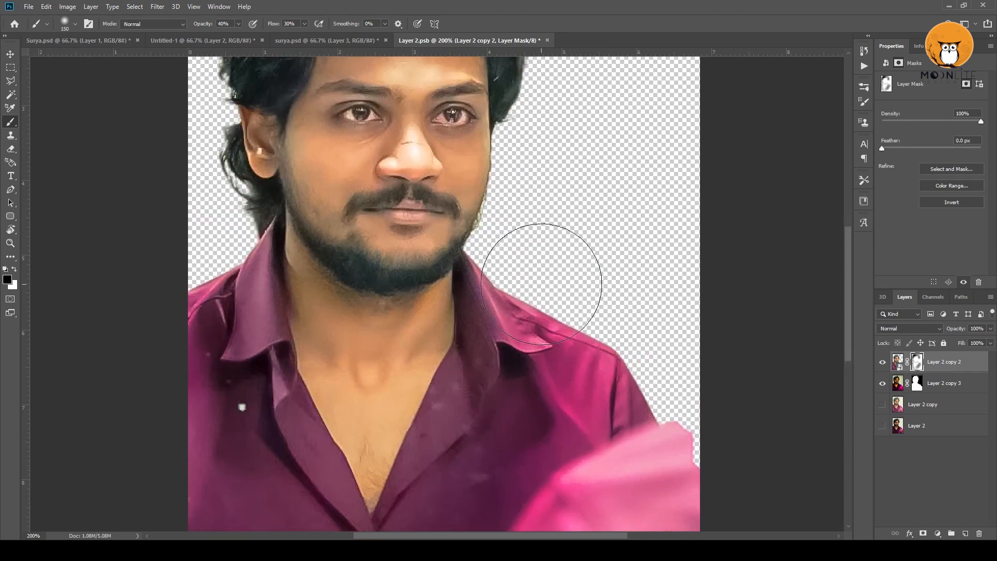
pyautogui.moveTo(416, 156); pyautogui.dragTo(442, 437)
pyautogui.click(14, 54)
# Add a Selective Color adjustment that shifts the skin toward pink, then invert its mask and ready the brush
pyautogui.click(937, 533)
pyautogui.click(941, 525)
pyautogui.click(918, 91)
pyautogui.click(916, 103)
pyautogui.moveTo(931, 174); pyautogui.dragTo(981, 175)
pyautogui.moveTo(932, 155); pyautogui.dragTo(902, 155)
pyautogui.click(922, 362)
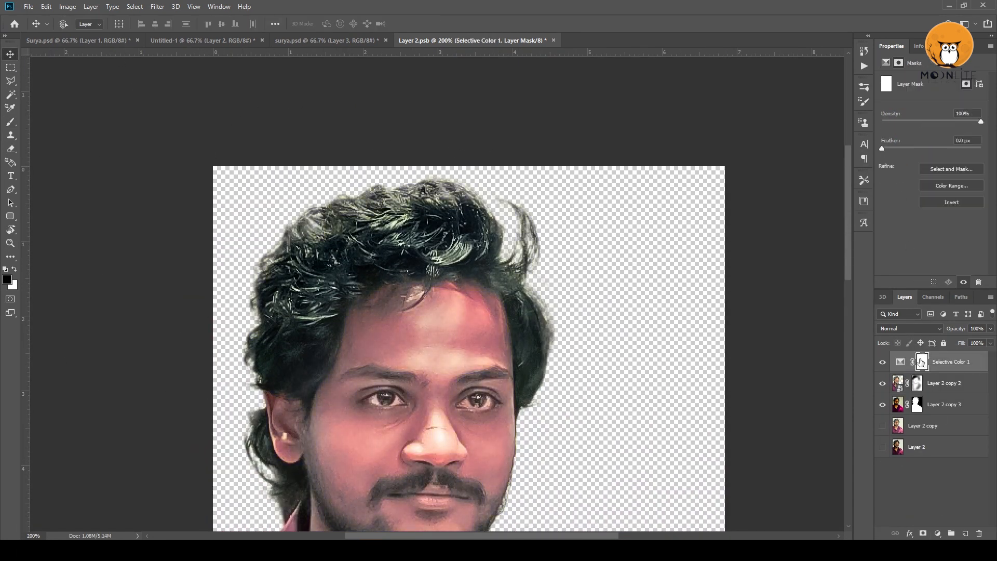
pyautogui.hotkey('ctrl', 'i')
pyautogui.press('b')
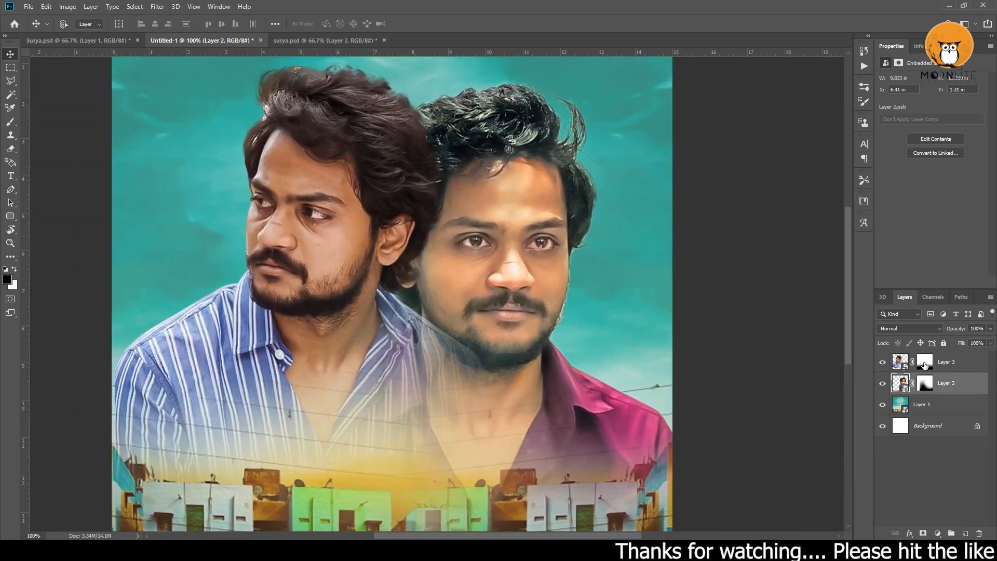
# Brush on the striped-shirt portrait's mask to blend it with the neighbouring portrait and background
pyautogui.click(924, 365)
pyautogui.press('b')
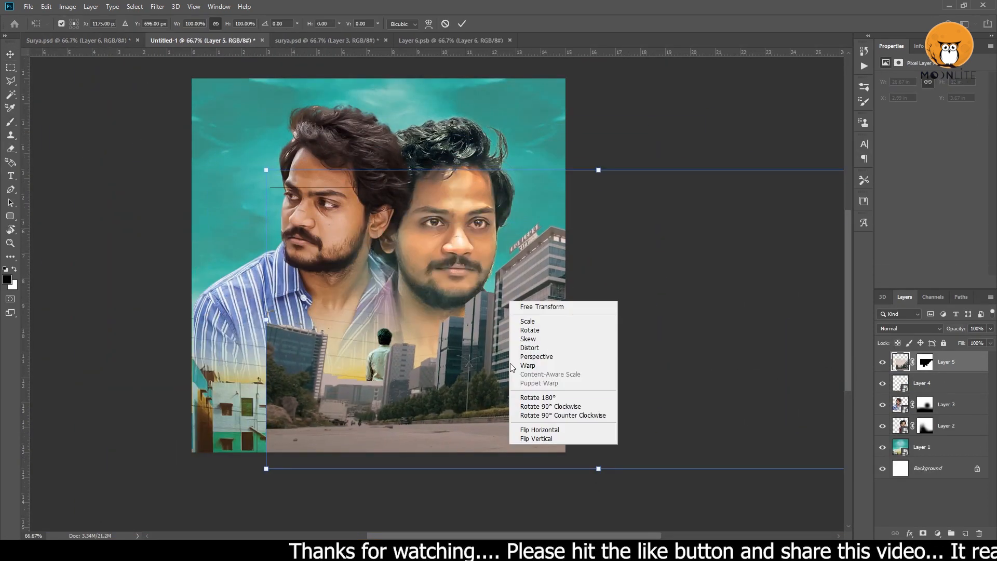
# Mirror a copy of the city buildings onto the opposite side of the road scene
pyautogui.rightClick(332, 317)
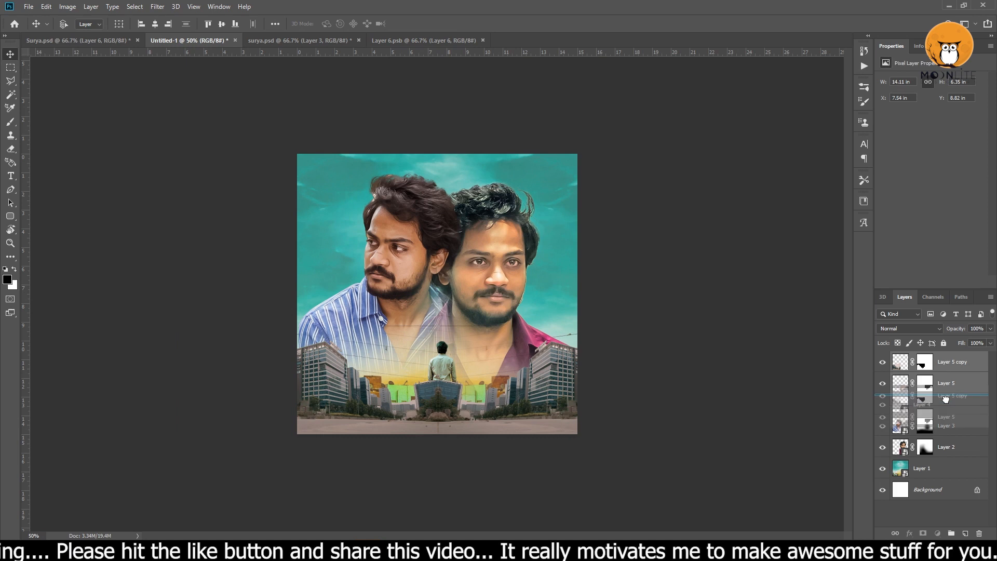
# Bring the standing man on Layer 4 to the front and reposition the two mirrored building layers
pyautogui.click(940, 403)
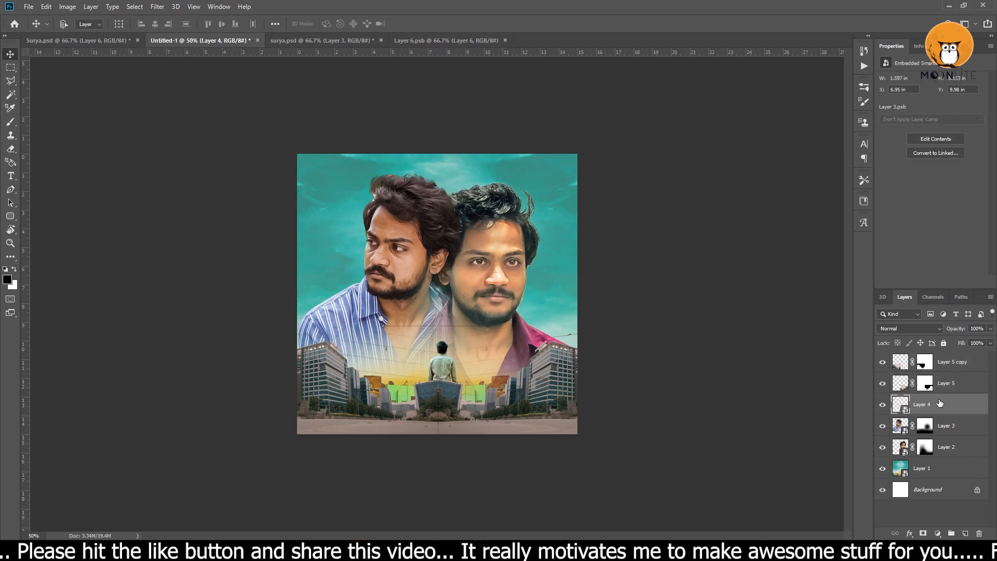
pyautogui.hotkey('ctrl', 'shift', ']')
pyautogui.click(964, 386)
pyautogui.hotkey('ctrl', '+')
pyautogui.moveTo(517, 425); pyautogui.dragTo(547, 422)
pyautogui.click(946, 404)
pyautogui.moveTo(566, 418); pyautogui.dragTo(559, 418)
# Paint on the masks of Layer 5 and Layer 5 copy to blend the buildings in the middle of the street
pyautogui.click(925, 405)
pyautogui.press('b')
pyautogui.click(925, 383)
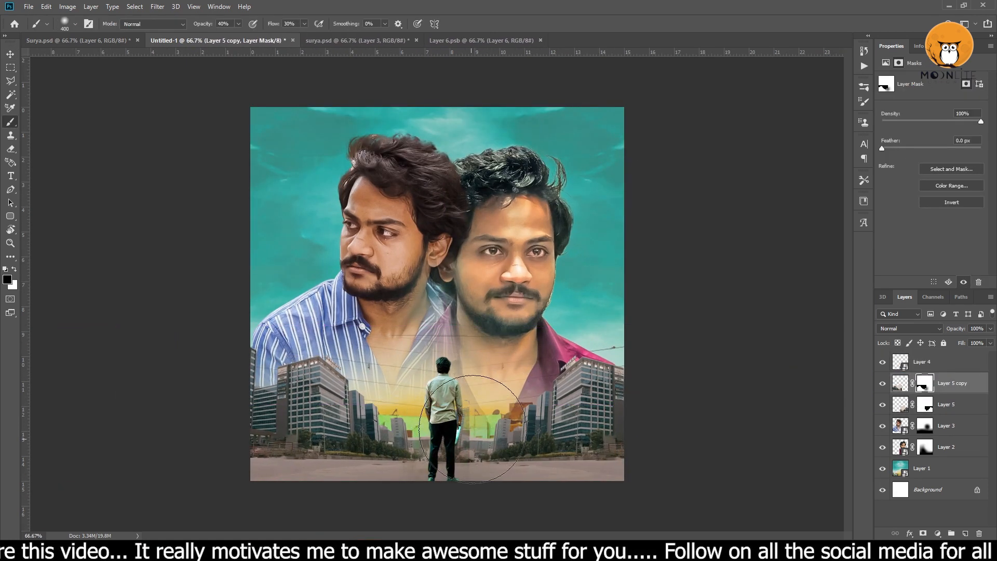
pyautogui.scroll(-1, 487, 423)
pyautogui.click(10, 55)
# Open the contents of the sky background smart object on Layer 1 for editing
pyautogui.click(942, 429)
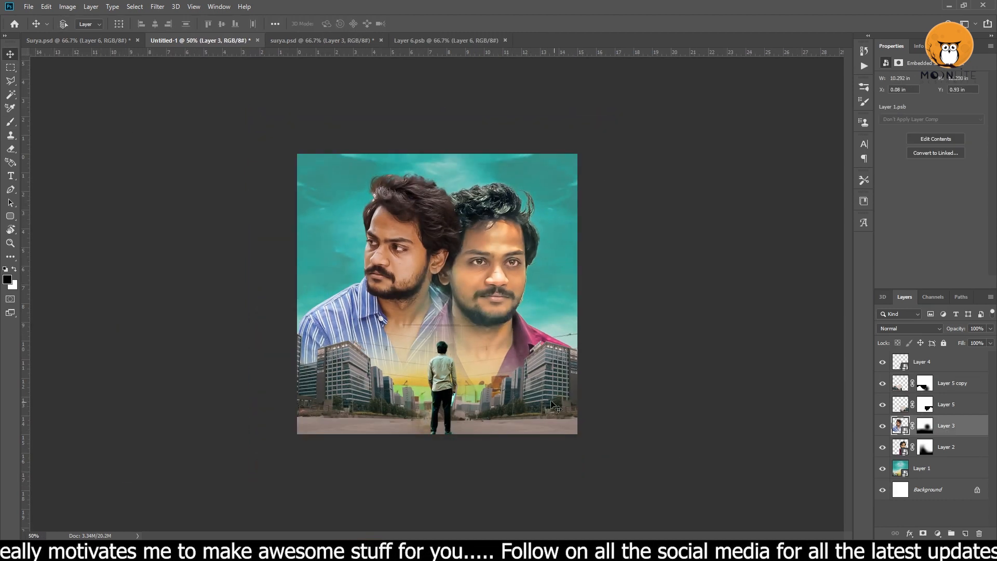
pyautogui.scroll(2, 488, 371)
pyautogui.scroll(-1, 491, 387)
pyautogui.click(921, 469)
pyautogui.hotkey('ctrl', 't')
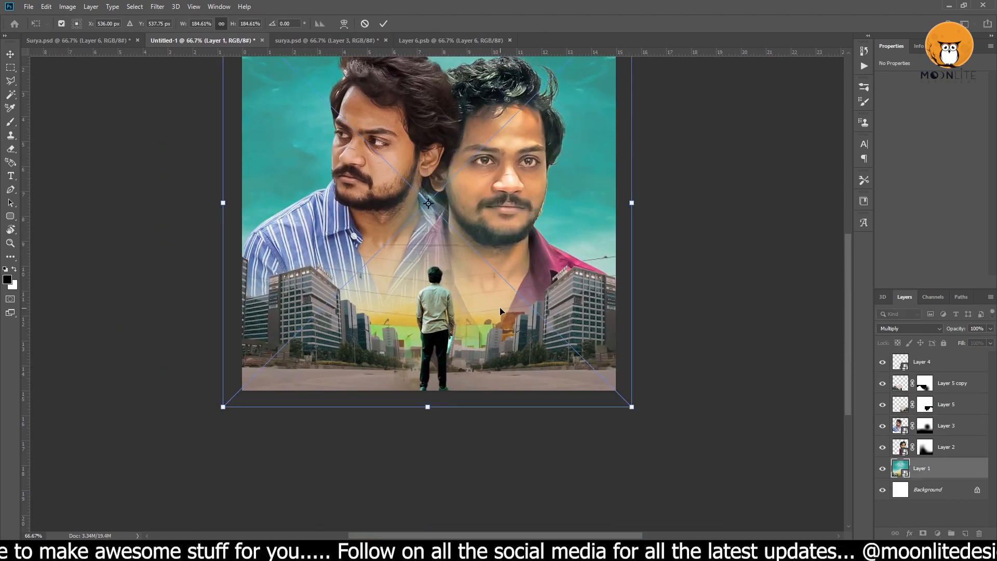
pyautogui.press('Escape')
pyautogui.click(936, 138)
# Try to fill a lassoed area of the sky, undo it and deselect
pyautogui.scroll(1, 437, 310)
pyautogui.hotkey('shift', 'l')
pyautogui.hotkey('shift', 'l')
pyautogui.moveTo(615, 255)
pyautogui.mouseDown()
pyautogui.moveTo(253, 414)
pyautogui.moveTo(631, 410)
pyautogui.mouseUp()
pyautogui.hotkey('shift', 'F5')
pyautogui.press('Return')
pyautogui.hotkey('ctrl', 'z')
pyautogui.hotkey('ctrl', 'd')
# Try to cover the bright patch in the middle of the sky using the Clone Stamp, and undo the strokes
pyautogui.press('s')
pyautogui.keyDown('alt'); pyautogui.click(742, 192); pyautogui.keyUp('alt')
pyautogui.moveTo(618, 312); pyautogui.dragTo(475, 305)
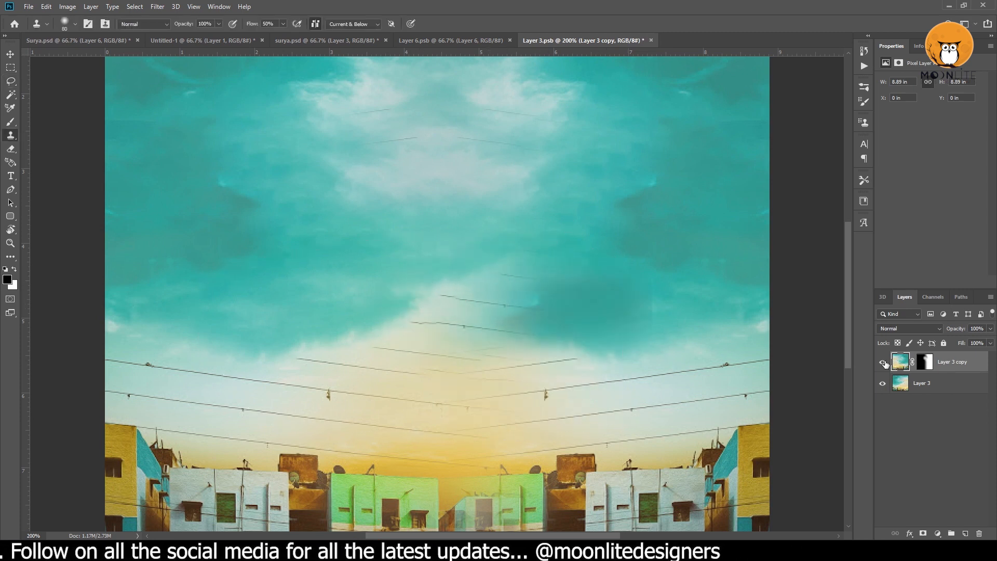
pyautogui.hotkey('ctrl', 'z')
pyautogui.click(296, 271)
pyautogui.hotkey('ctrl', 'z')
# Merge Layer 3 copy with Layer 3 and content-aware fill the uneven bright patch in the middle of the sky
pyautogui.press('v')
pyautogui.keyDown('shift'); pyautogui.click(939, 383); pyautogui.keyUp('shift')
pyautogui.rightClick(949, 366)
pyautogui.click(833, 408)
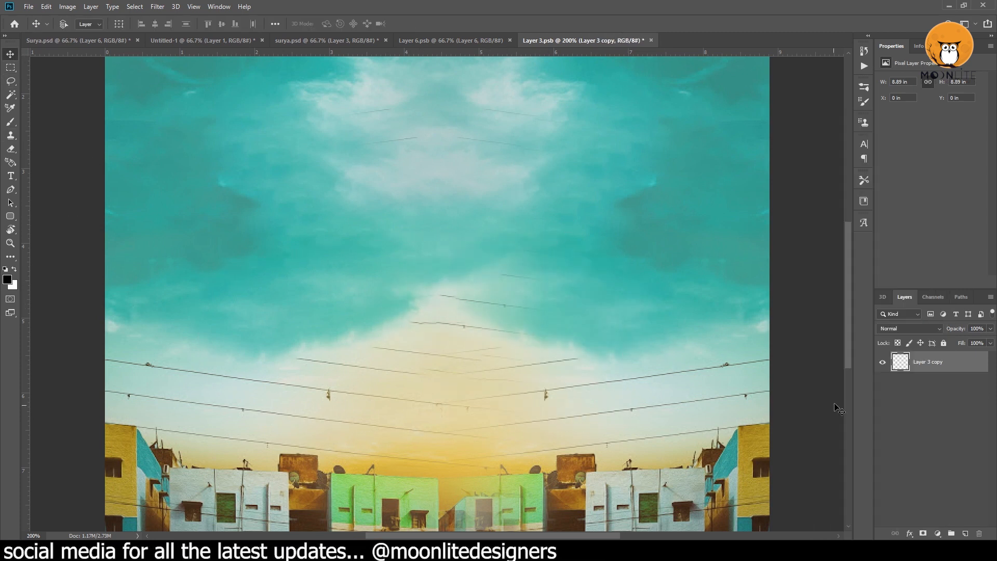
pyautogui.hotkey('shift', 'F5')
pyautogui.press('Return')
pyautogui.moveTo(491, 337); pyautogui.dragTo(269, 340)
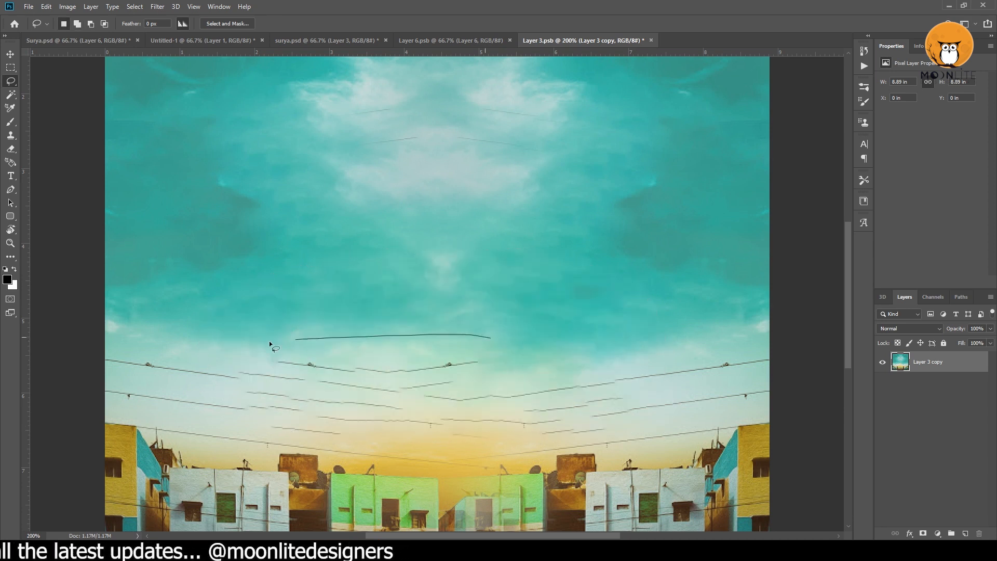
pyautogui.hotkey('shift', 'F5')
pyautogui.press('Escape')
pyautogui.hotkey('ctrl', 'd')
# Lasso the bright clouds in the upper sky, content-aware fill the area and deselect
pyautogui.scroll(-1, 409, 310)
pyautogui.moveTo(332, 252); pyautogui.dragTo(322, 241)
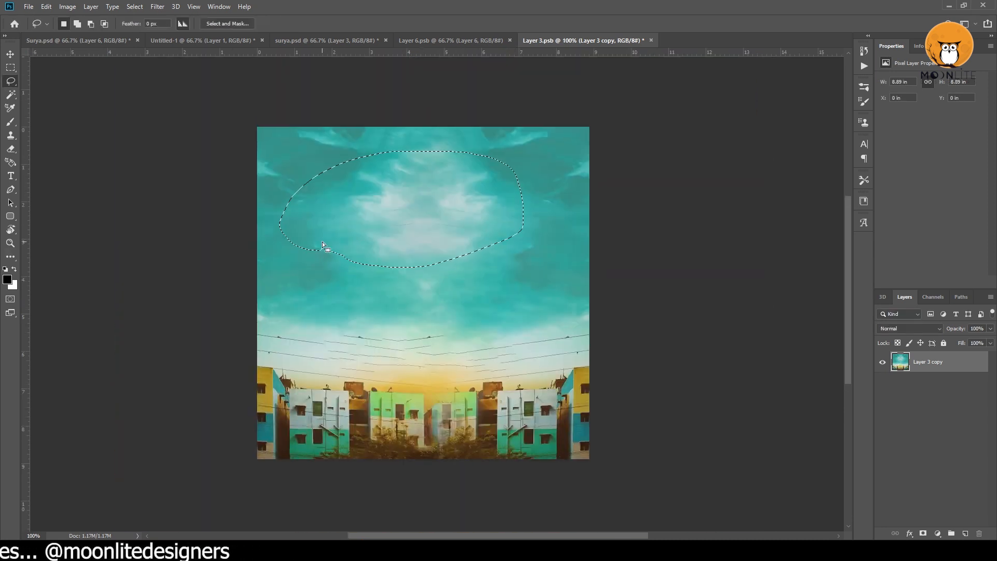
pyautogui.hotkey('shift', 'F5')
pyautogui.press('Return')
pyautogui.hotkey('ctrl', 'd')
# Save the edited sky smart object and close it to return to the poster
pyautogui.scroll(1, 382, 239)
pyautogui.hotkey('ctrl', 's')
pyautogui.hotkey('ctrl', 'w')
# Enlarge the sky background on Layer 1 to 227.73% and move it about 1.1 in down and 0.9 in right
pyautogui.press('v')
pyautogui.hotkey('ctrl', 't')
pyautogui.moveTo(608, 365); pyautogui.dragTo(624, 417)
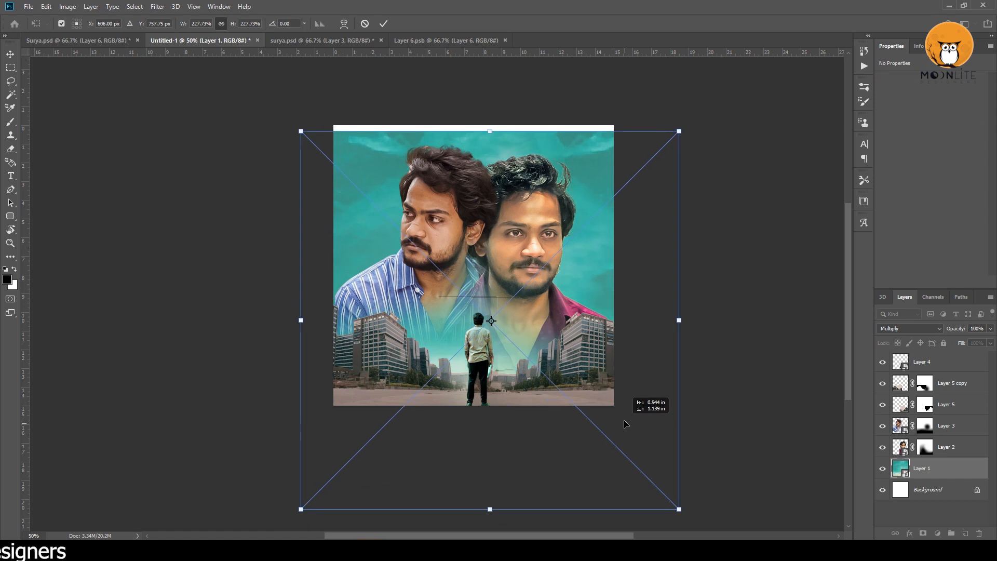
pyautogui.press('Return')
# Brush on the masks of Layer 5 copy and Layer 5 to clean up the sky between the buildings
pyautogui.scroll(1, 521, 342)
pyautogui.click(923, 384)
pyautogui.scroll(1, 498, 363)
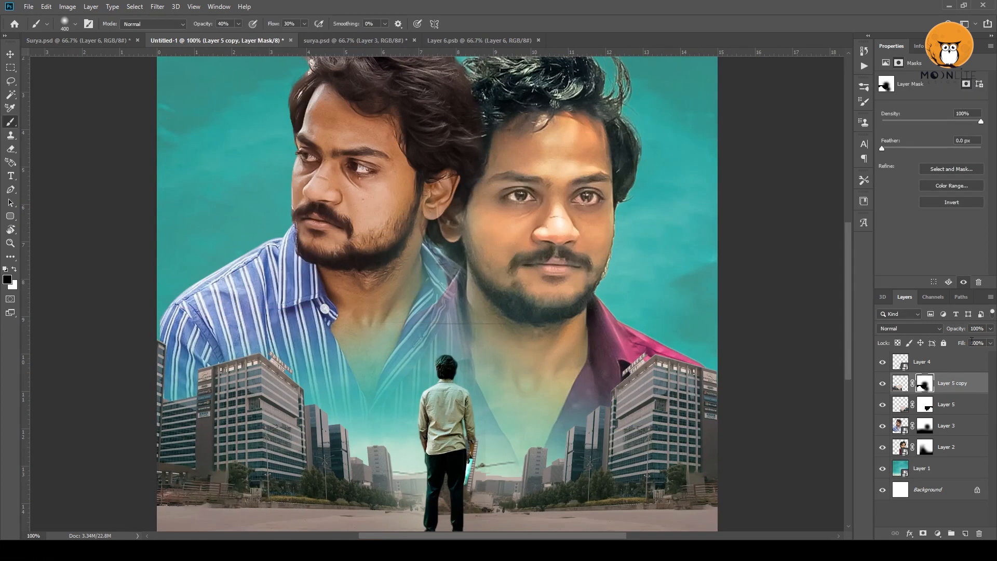
pyautogui.click(924, 404)
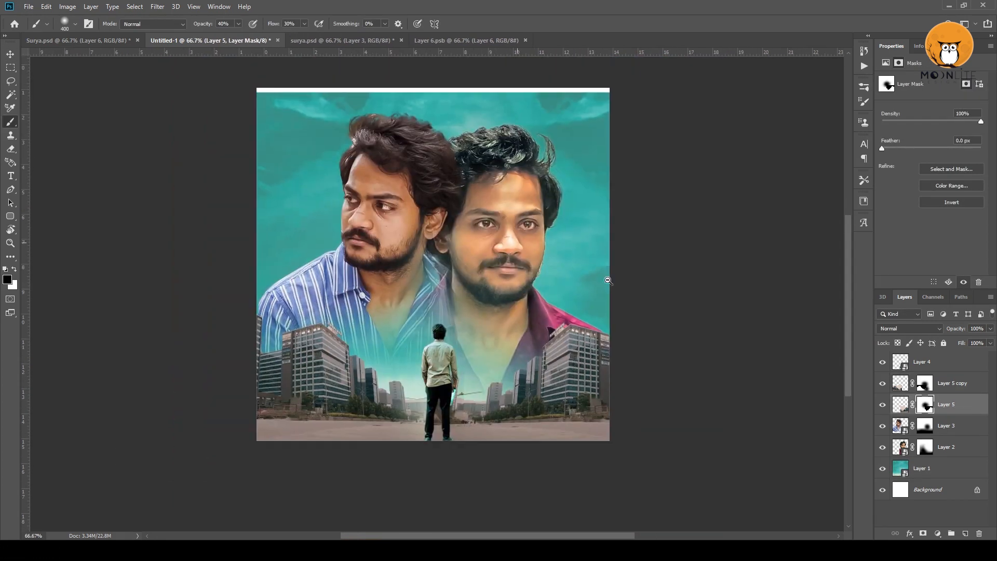
pyautogui.scroll(-1, 429, 335)
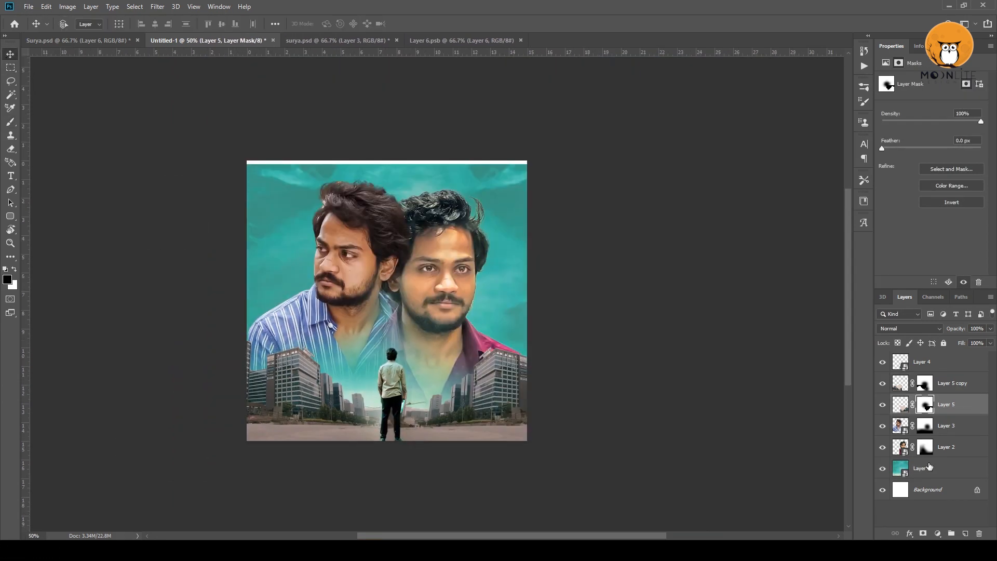
# Scale the two building layers, Layer 5 and Layer 5 copy, together to about 74.46% and center them on the poster
pyautogui.hotkey('ctrl', 't')
pyautogui.press('Return')
pyautogui.scroll(1, 429, 335)
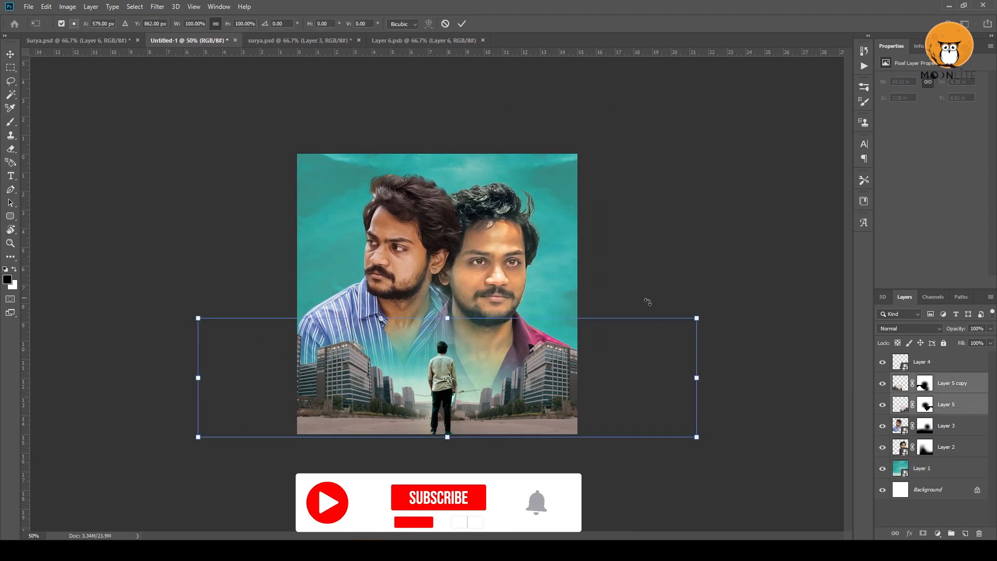
pyautogui.moveTo(697, 313); pyautogui.dragTo(568, 345)
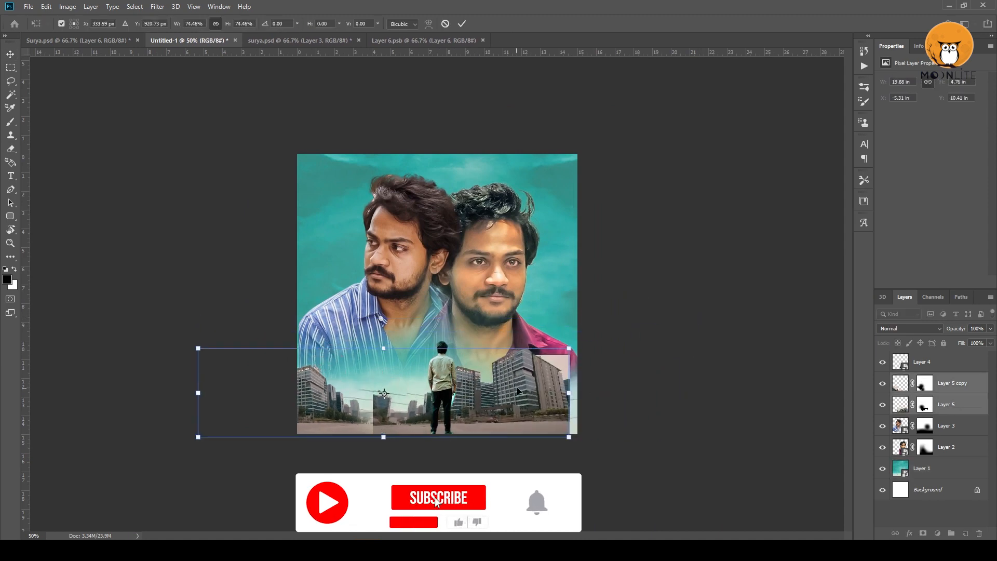
pyautogui.moveTo(385, 390); pyautogui.dragTo(450, 389)
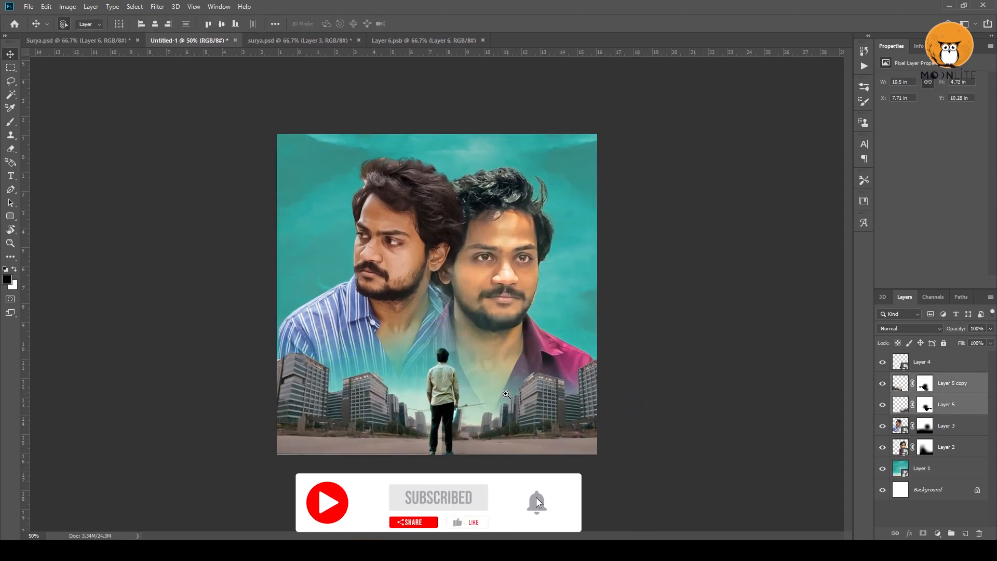
# Nudge both building layers down about 0.14 in and shift Layer 5 about 0.36 in toward the standing man
pyautogui.keyDown('ctrl'); pyautogui.click(506, 395); pyautogui.keyUp('ctrl')
pyautogui.click(951, 385)
pyautogui.click(947, 405)
pyautogui.keyDown('ctrl'); pyautogui.click(950, 391); pyautogui.keyUp('ctrl')
pyautogui.press('Down')
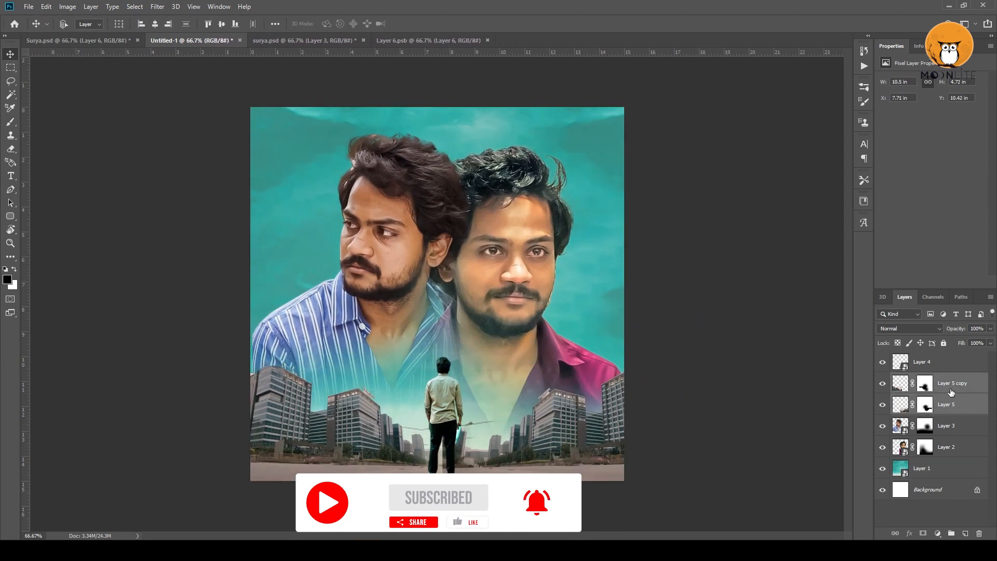
pyautogui.click(950, 389)
pyautogui.hotkey('ctrl', 't')
pyautogui.press('Return')
pyautogui.moveTo(524, 425); pyautogui.dragTo(516, 425)
pyautogui.scroll(-1, 498, 363)
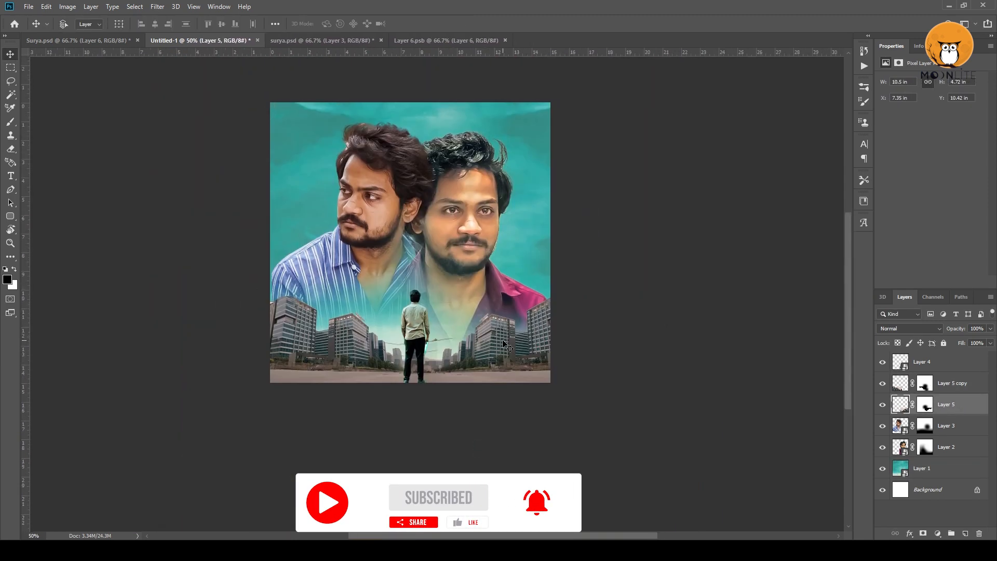
# Combine Layer 5 and Layer 5 copy into a single smart object
pyautogui.keyDown('ctrl'); pyautogui.click(952, 384); pyautogui.keyUp('ctrl')
pyautogui.rightClick(951, 386)
pyautogui.click(857, 246)
pyautogui.hotkey('ctrl', 't')
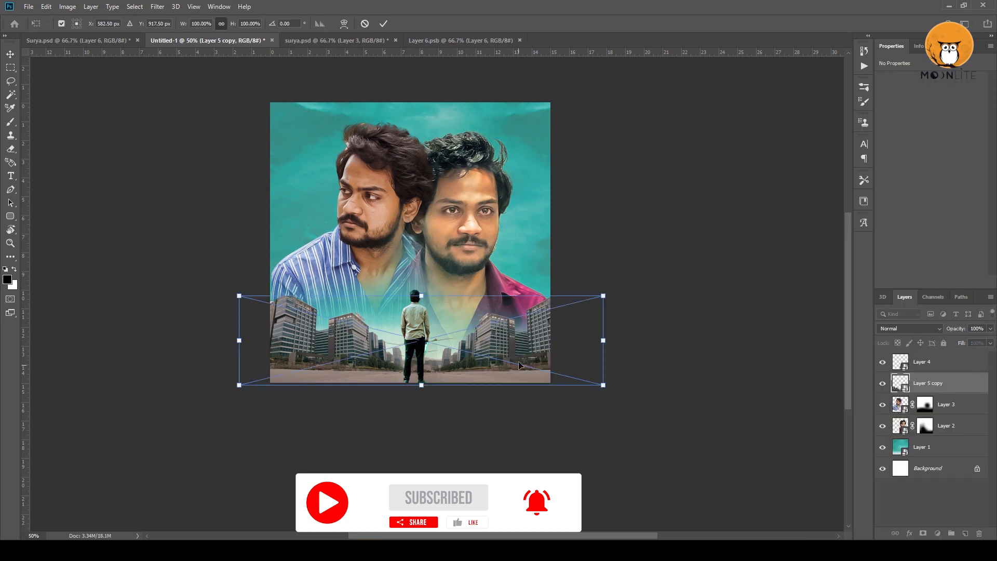
pyautogui.moveTo(602, 307)
pyautogui.mouseDown()
pyautogui.moveTo(567, 308)
pyautogui.moveTo(603, 291)
pyautogui.mouseUp()
pyautogui.press('Return')
pyautogui.hotkey('ctrl', 'z')
# Transform the combined buildings in perspective so they narrow toward the top, filling the poster's width and bottom edge
pyautogui.hotkey('ctrl', 't')
pyautogui.rightClick(545, 326)
pyautogui.click(573, 381)
pyautogui.hotkey('ctrl', 'z')
pyautogui.moveTo(420, 293); pyautogui.dragTo(421, 286)
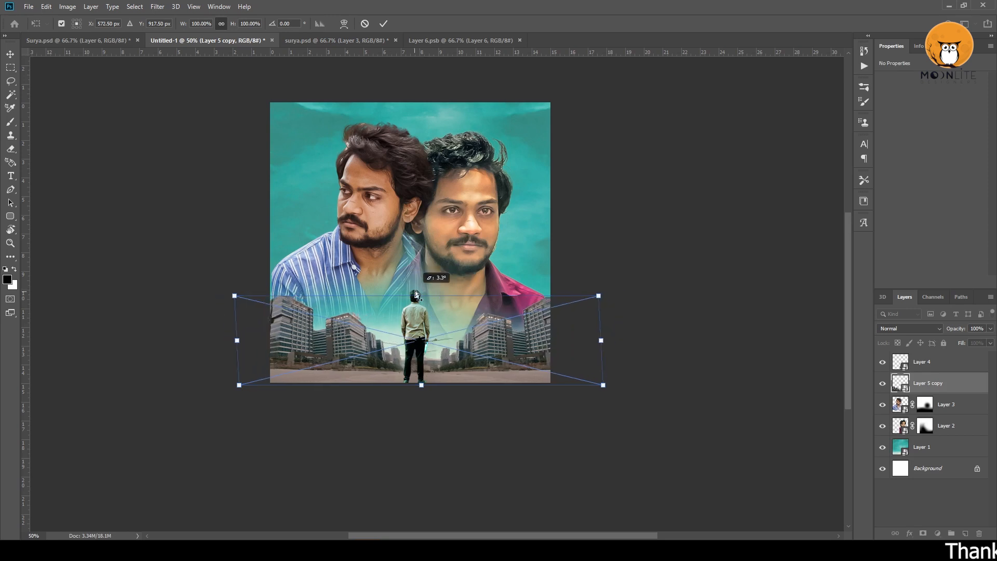
pyautogui.moveTo(579, 388); pyautogui.dragTo(592, 389)
pyautogui.moveTo(603, 297); pyautogui.dragTo(606, 297)
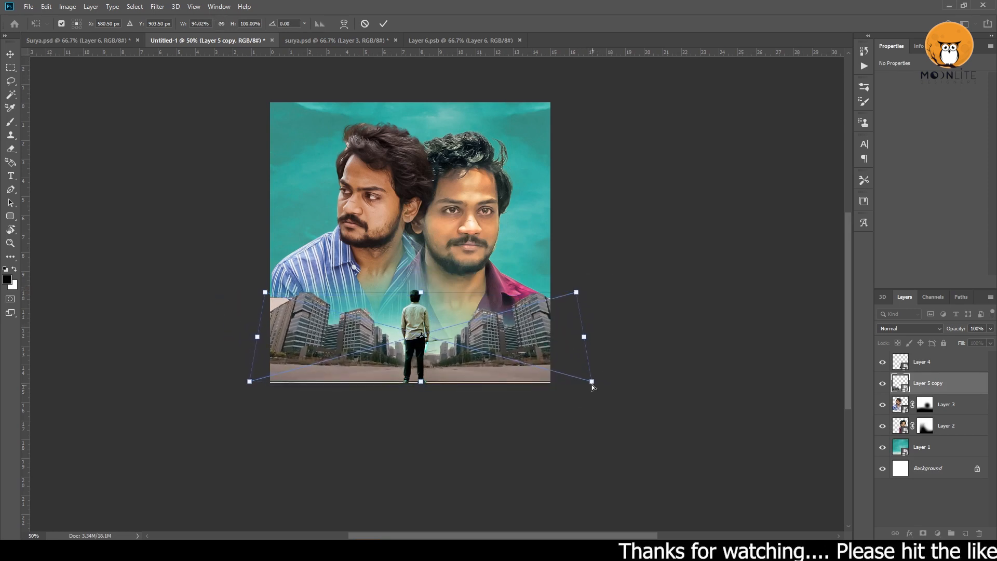
pyautogui.moveTo(592, 381); pyautogui.dragTo(611, 387)
pyautogui.moveTo(588, 383); pyautogui.dragTo(593, 379)
pyautogui.press('Return')
# Add a mask to Layer 5 copy and fade the outer sides and lower road of the buildings
pyautogui.keyDown('ctrl'); pyautogui.click(463, 362); pyautogui.keyUp('ctrl')
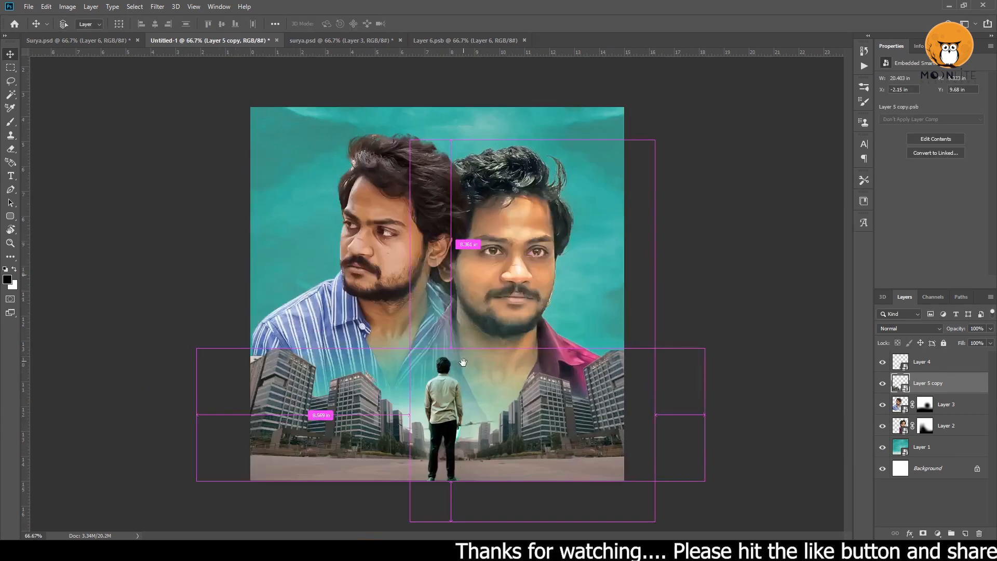
pyautogui.click(923, 533)
pyautogui.moveTo(660, 334)
pyautogui.mouseDown()
pyautogui.moveTo(645, 427)
pyautogui.moveTo(124, 338)
pyautogui.moveTo(236, 456)
pyautogui.moveTo(135, 270)
pyautogui.mouseUp()
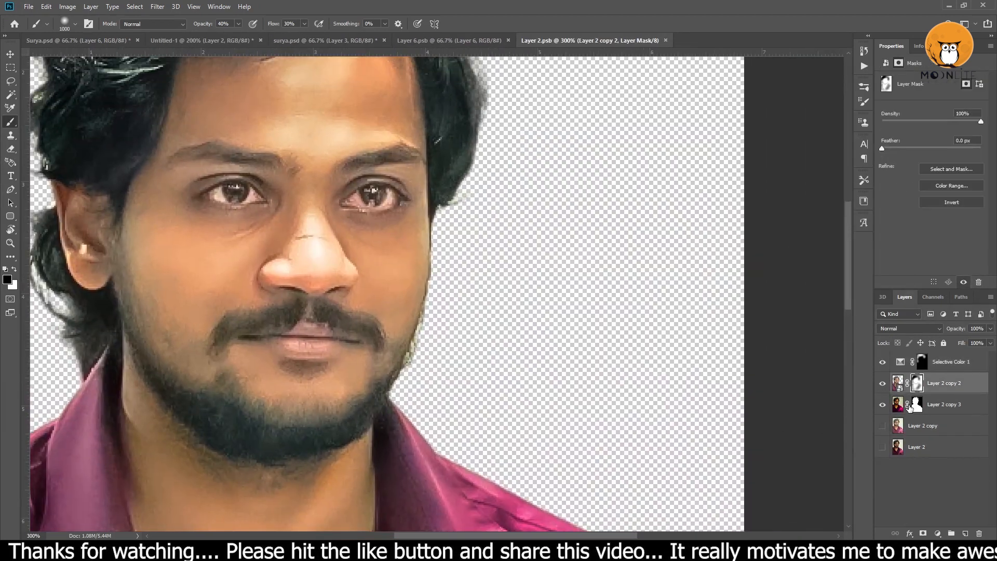
# Touch up the cheek and beard edge on Layer 2 copy 3 with the brush reduced to about 8 px
pyautogui.click(909, 407)
pyautogui.scroll(1, 436, 334)
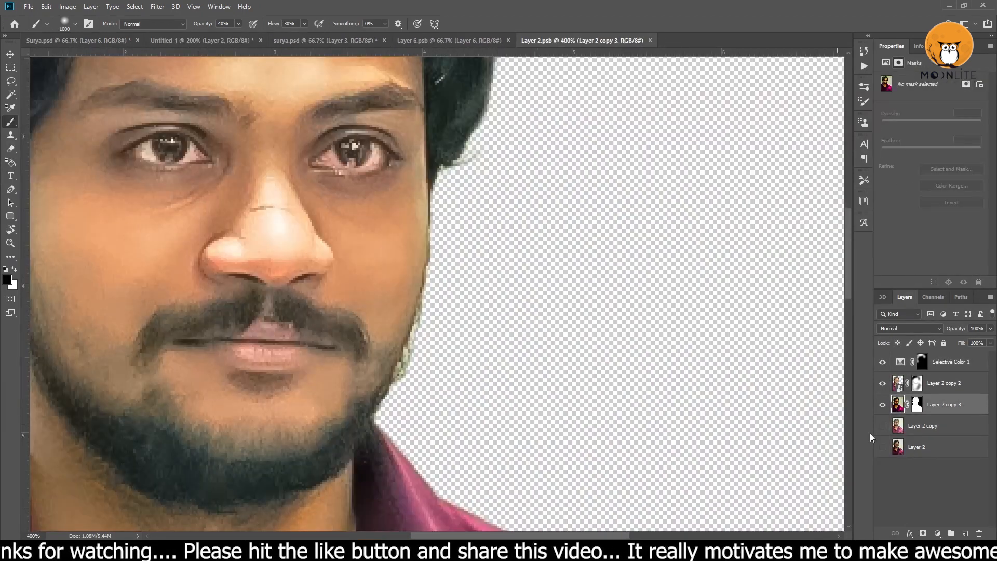
pyautogui.press('[')
pyautogui.press('[')
pyautogui.press('[')
pyautogui.press('[')
pyautogui.press('[')
pyautogui.press('[')
pyautogui.press('[')
pyautogui.press('[')
pyautogui.press('[')
pyautogui.press('[')
pyautogui.press('[')
pyautogui.press('[')
pyautogui.press('[')
pyautogui.press('[')
pyautogui.press('[')
pyautogui.press('[')
pyautogui.press('[')
pyautogui.press('[')
pyautogui.press('[')
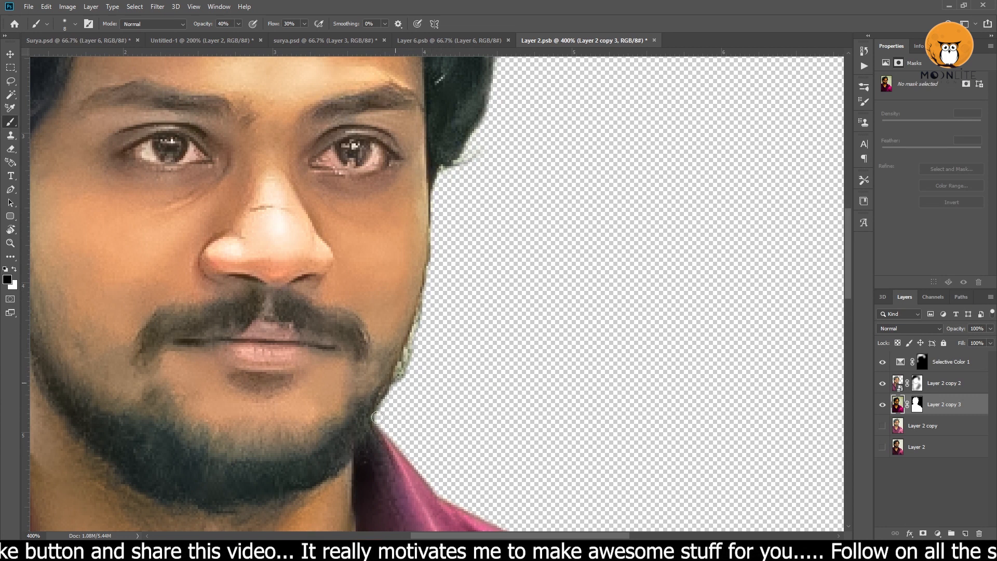
pyautogui.hotkey('ctrl', '0')
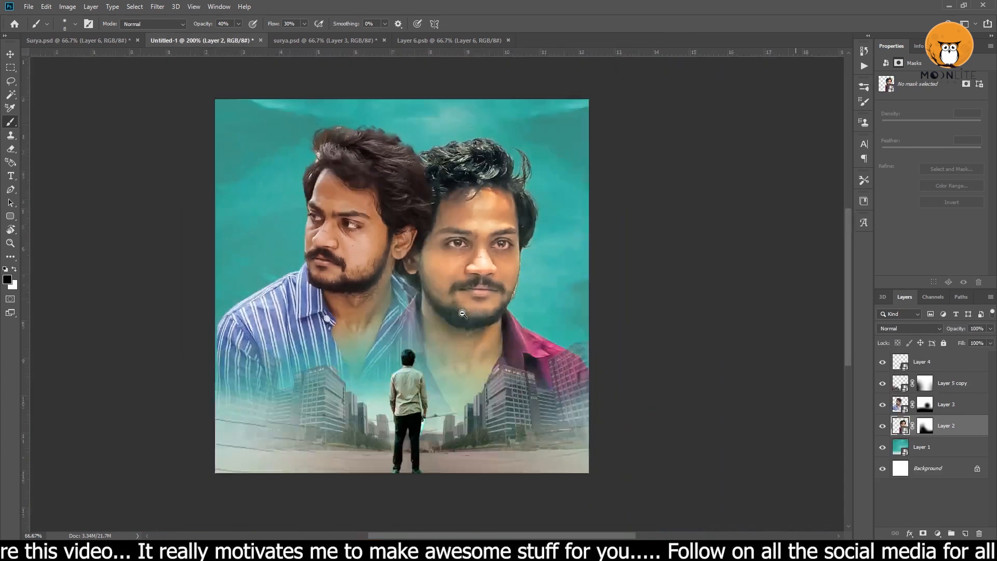
# Add a Color Balance adjustment clipped to Layer 2 and tune its tones, setting highlights to Cyan-Red -12 and Yellow-Blue +4
pyautogui.click(937, 533)
pyautogui.click(938, 438)
pyautogui.click(918, 282)
pyautogui.moveTo(917, 104); pyautogui.dragTo(927, 103)
pyautogui.click(930, 81)
pyautogui.click(908, 89)
pyautogui.click(930, 81)
pyautogui.click(908, 104)
pyautogui.moveTo(917, 103); pyautogui.dragTo(914, 103)
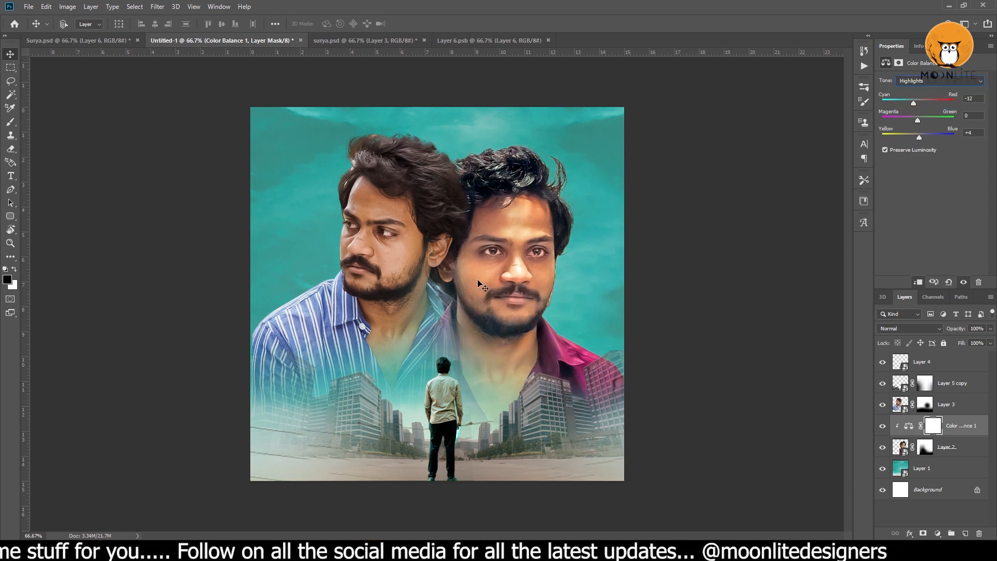
# Select Layer 3, the clipped Color Balance and Layer 2, and move both portraits about 0.8 in up on the poster
pyautogui.hotkey('ctrl', '-')
pyautogui.click(946, 410)
pyautogui.keyDown('shift'); pyautogui.click(948, 446); pyautogui.keyUp('shift')
pyautogui.moveTo(464, 268); pyautogui.dragTo(504, 167)
pyautogui.hotkey('ctrl', '+')
pyautogui.hotkey('ctrl', '+')
pyautogui.hotkey('ctrl', '-')
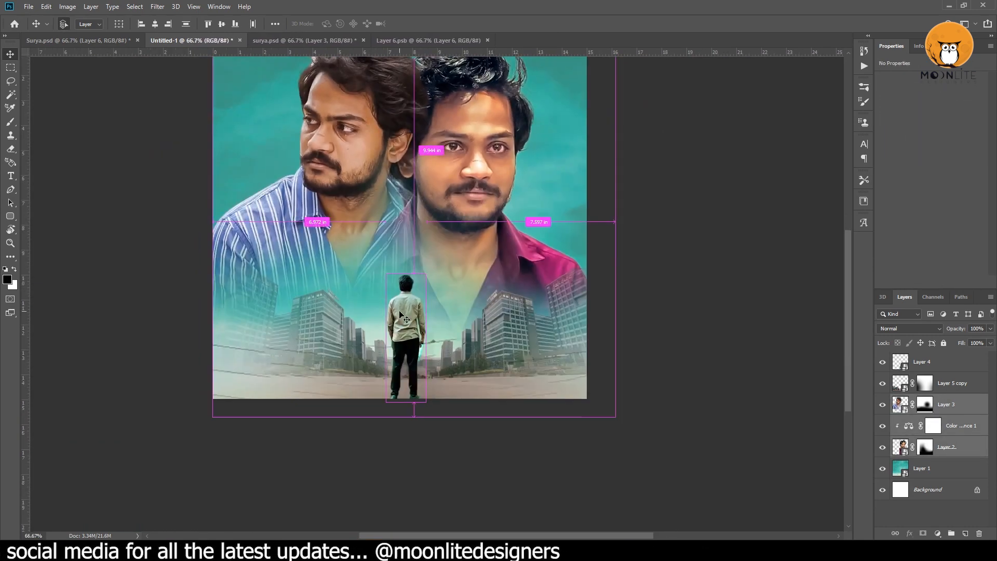
# Scale the standing man on Layer 4 down to about 1.35 in wide
pyautogui.keyDown('ctrl'); pyautogui.click(400, 325); pyautogui.keyUp('ctrl')
pyautogui.hotkey('ctrl', 't')
pyautogui.moveTo(539, 266); pyautogui.dragTo(508, 288)
pyautogui.press('Return')
pyautogui.hotkey('ctrl', '-')
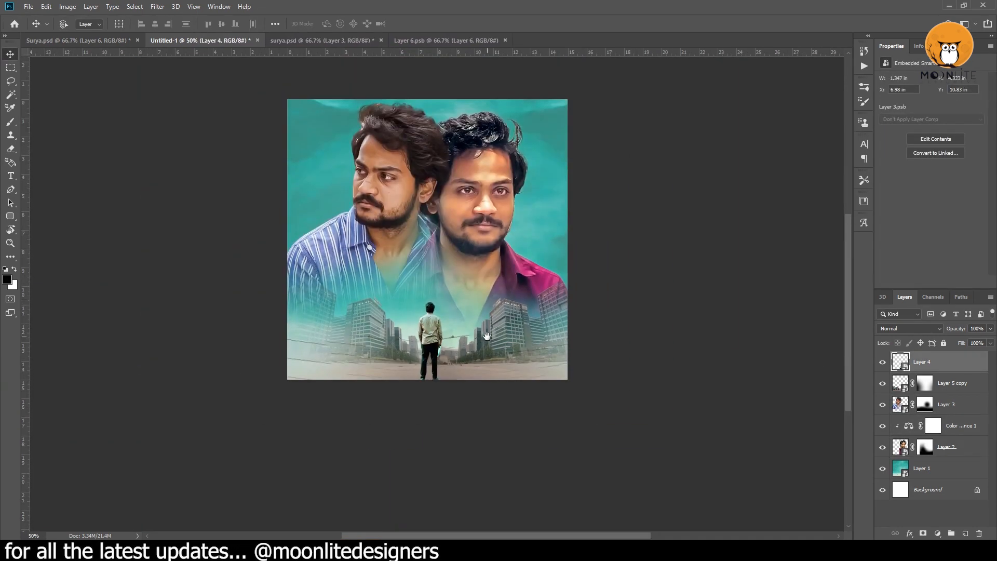
# Enlarge the soft round brush and fade the buildings and road further on the Layer 5 copy mask
pyautogui.click(925, 383)
pyautogui.press('b')
pyautogui.click(69, 23)
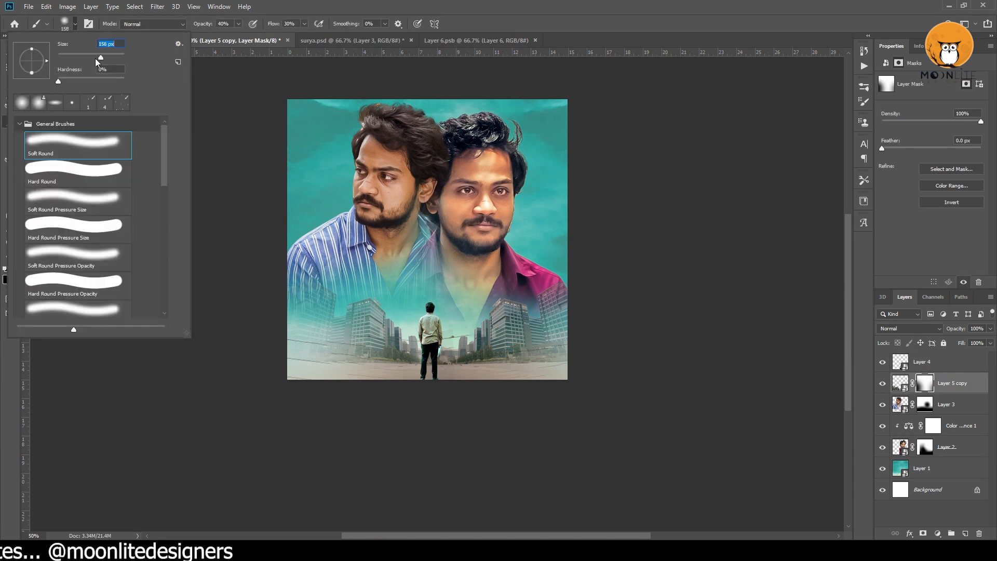
pyautogui.moveTo(114, 61); pyautogui.dragTo(119, 54)
pyautogui.click(623, 24)
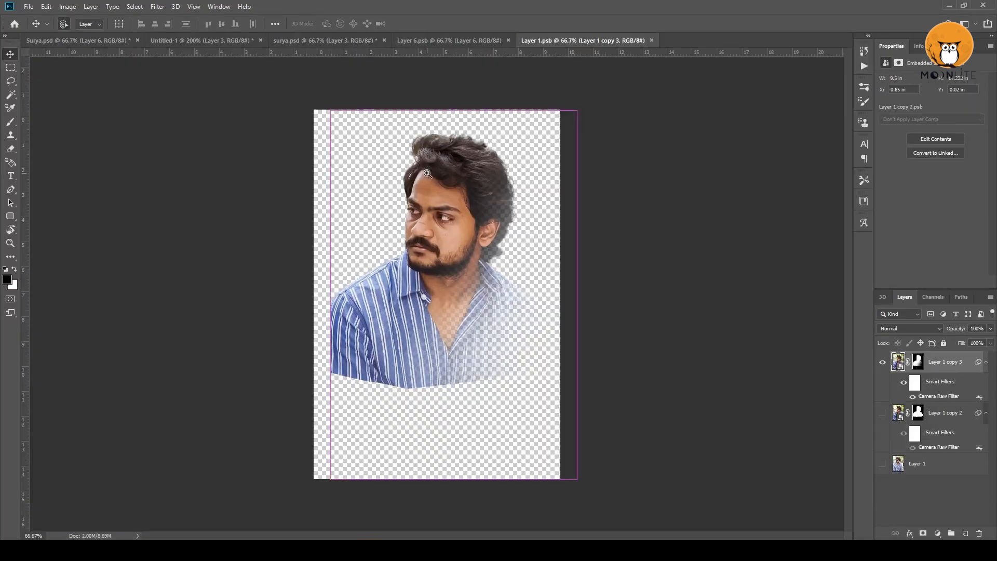
# Add a Color Balance adjustment above Layer 3 and tune its tones, setting highlights to Cyan-Red -16 and Yellow-Blue +3
pyautogui.scroll(5, 345, 193)
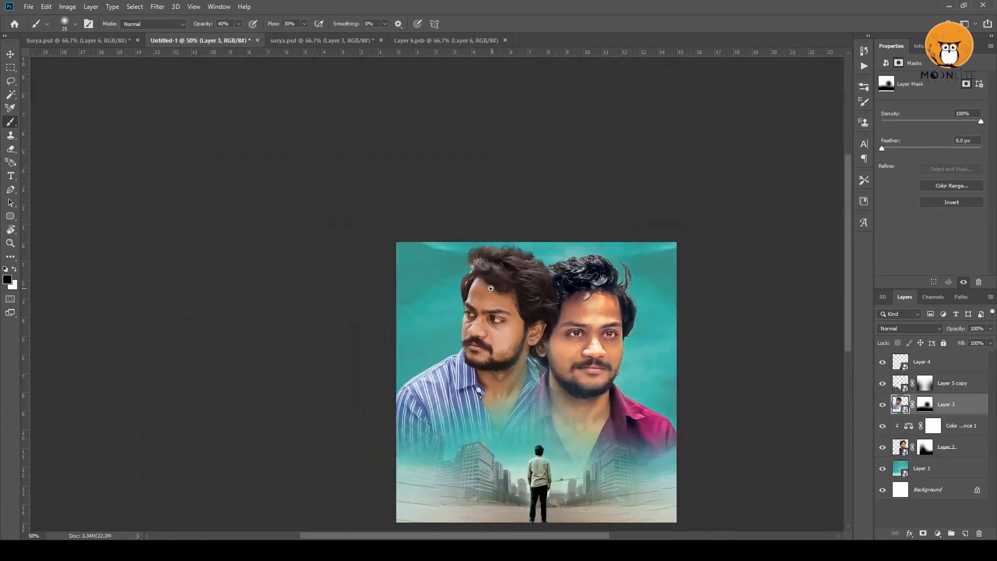
pyautogui.click(938, 533)
pyautogui.click(940, 441)
pyautogui.moveTo(918, 102); pyautogui.dragTo(924, 101)
pyautogui.moveTo(918, 137)
pyautogui.mouseDown()
pyautogui.moveTo(916, 120)
pyautogui.moveTo(920, 139)
pyautogui.mouseUp()
pyautogui.click(923, 82)
pyautogui.click(921, 90)
pyautogui.moveTo(918, 120); pyautogui.dragTo(911, 103)
pyautogui.click(919, 82)
pyautogui.click(917, 106)
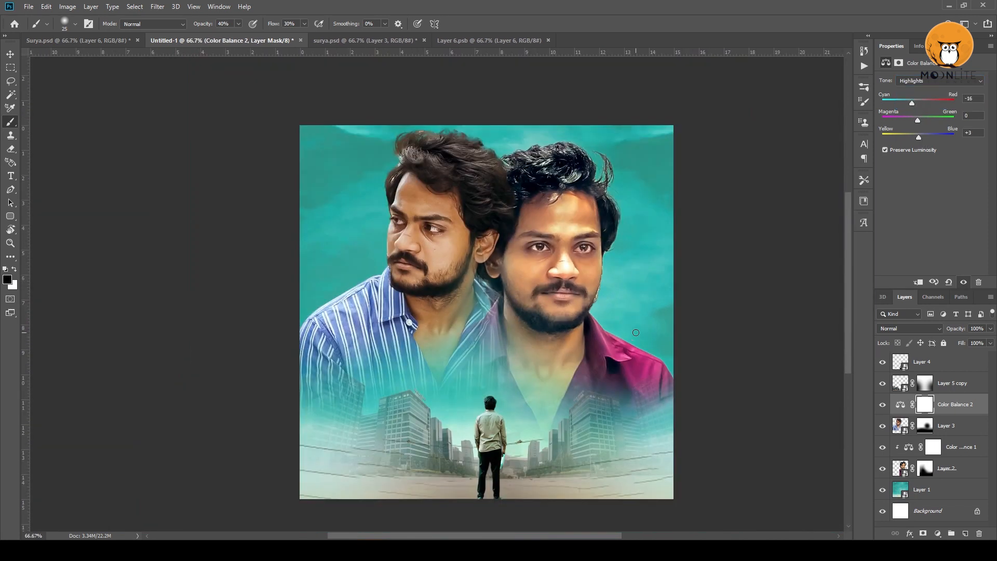
# Add a new layer above Layer 1 and paint a white glow behind the portraits with a 1400 px soft brush
pyautogui.press('i')
pyautogui.click(924, 490)
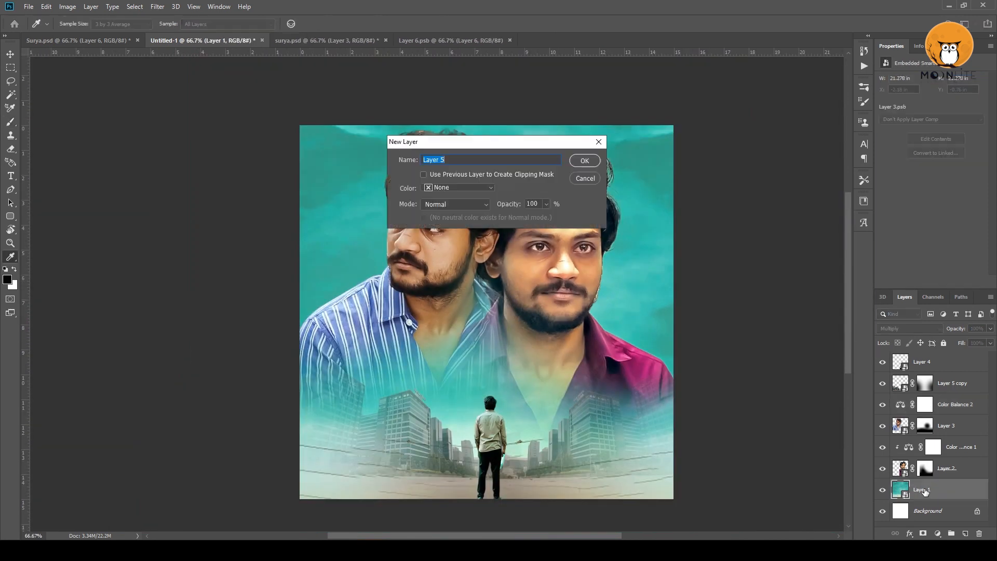
pyautogui.click(965, 533)
pyautogui.press('b')
pyautogui.press(']')
pyautogui.press(']')
pyautogui.press(']')
pyautogui.press(']')
pyautogui.press(']')
pyautogui.press(']')
pyautogui.press(']')
pyautogui.click(499, 254)
pyautogui.press('x')
pyautogui.click(493, 254)
pyautogui.click(492, 238)
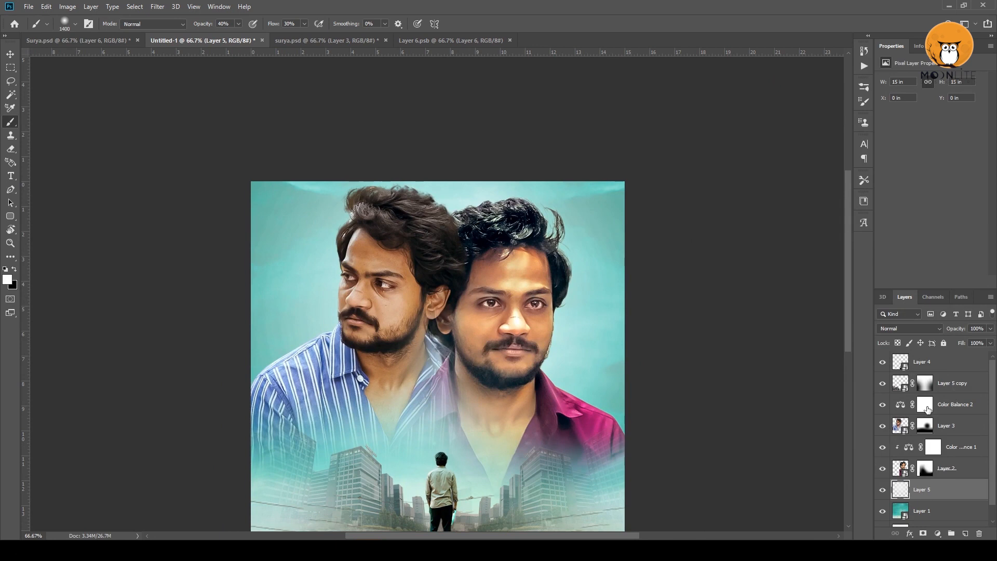
# Try several blend modes on Layer 5, the white glow behind the portraits
pyautogui.click(910, 328)
pyautogui.click(898, 437)
pyautogui.press('Up')
pyautogui.press('Up')
pyautogui.press('Up')
pyautogui.press('Up')
pyautogui.press('Up')
pyautogui.press('Up')
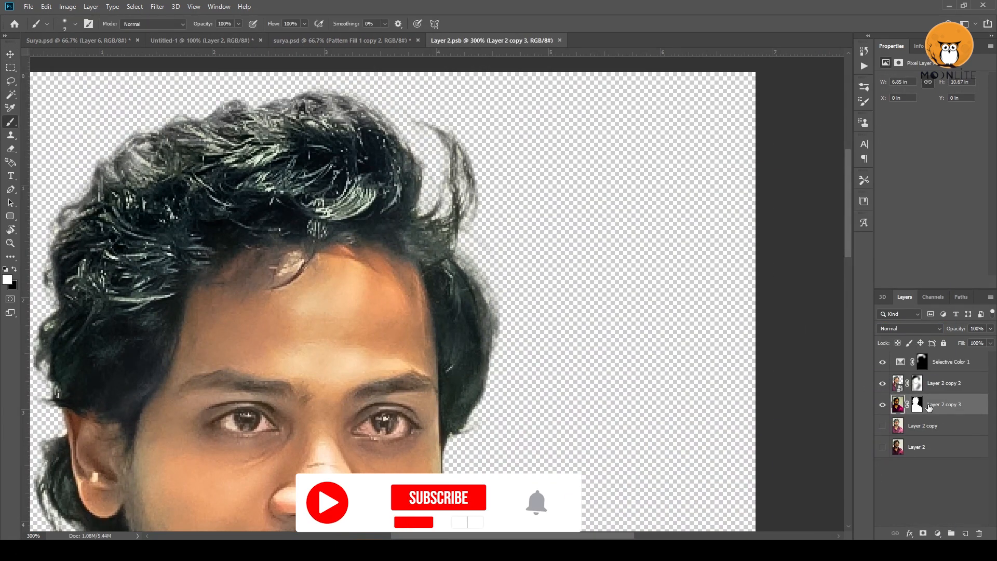
# Create a new layer above Selective Color 1 and choose a 30 px scattered bristle brush for painting hair
pyautogui.click(945, 385)
pyautogui.click(954, 367)
pyautogui.hotkey('ctrl', 'alt', 'shift', 'n')
pyautogui.click(75, 24)
pyautogui.click(78, 229)
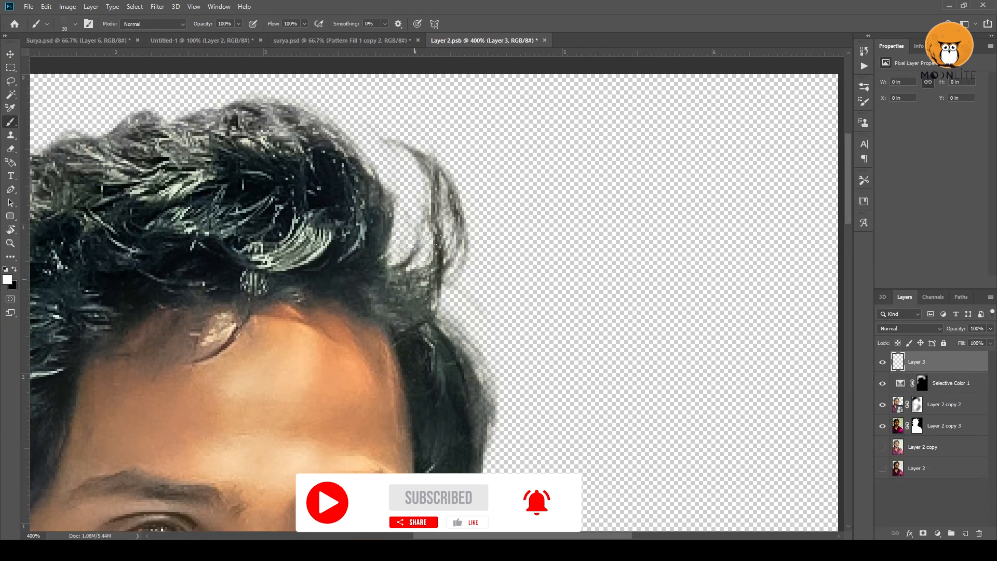
pyautogui.press('b')
pyautogui.moveTo(410, 268); pyautogui.dragTo(405, 219)
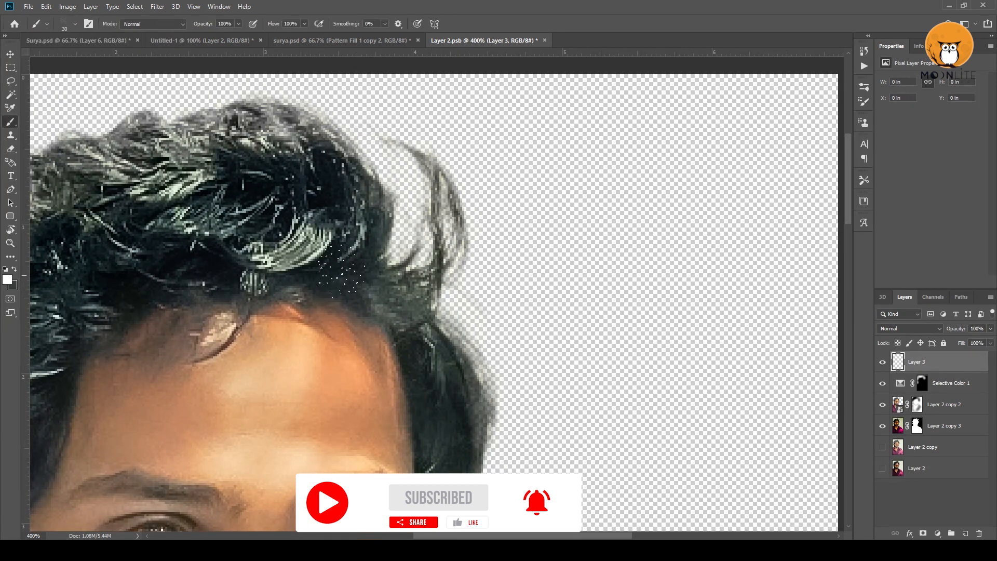
pyautogui.press('b')
pyautogui.moveTo(415, 268)
pyautogui.mouseDown()
pyautogui.moveTo(397, 190)
pyautogui.moveTo(415, 130)
pyautogui.moveTo(402, 205)
pyautogui.moveTo(370, 151)
pyautogui.moveTo(380, 226)
pyautogui.moveTo(363, 156)
pyautogui.mouseUp()
pyautogui.hotkey('ctrl', 'z')
# Paint dark gray-green strands on Layer 3 over the top and side of the front-facing man's hair
pyautogui.moveTo(415, 191); pyautogui.dragTo(312, 96)
pyautogui.moveTo(408, 374)
pyautogui.mouseDown()
pyautogui.moveTo(362, 265)
pyautogui.moveTo(374, 234)
pyautogui.mouseUp()
pyautogui.moveTo(310, 146)
pyautogui.mouseDown()
pyautogui.moveTo(502, 329)
pyautogui.moveTo(346, 156)
pyautogui.mouseUp()
pyautogui.moveTo(483, 291)
pyautogui.mouseDown()
pyautogui.moveTo(450, 222)
pyautogui.moveTo(356, 142)
pyautogui.mouseUp()
pyautogui.moveTo(493, 287)
pyautogui.mouseDown()
pyautogui.moveTo(473, 264)
pyautogui.moveTo(456, 157)
pyautogui.mouseUp()
pyautogui.moveTo(364, 171); pyautogui.dragTo(579, 229)
pyautogui.moveTo(237, 226); pyautogui.dragTo(253, 224)
pyautogui.moveTo(259, 234); pyautogui.dragTo(278, 172)
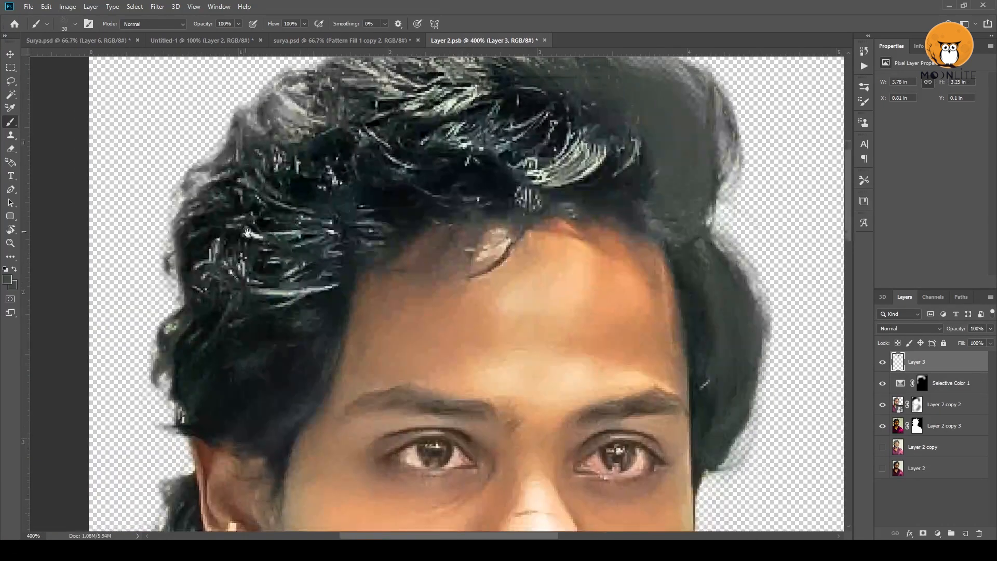
pyautogui.moveTo(441, 216); pyautogui.dragTo(387, 214)
pyautogui.click(386, 214)
# Darken the painted hair with Curves, lowering the midtones and mapping input 222 to output 195
pyautogui.hotkey('ctrl', 'm')
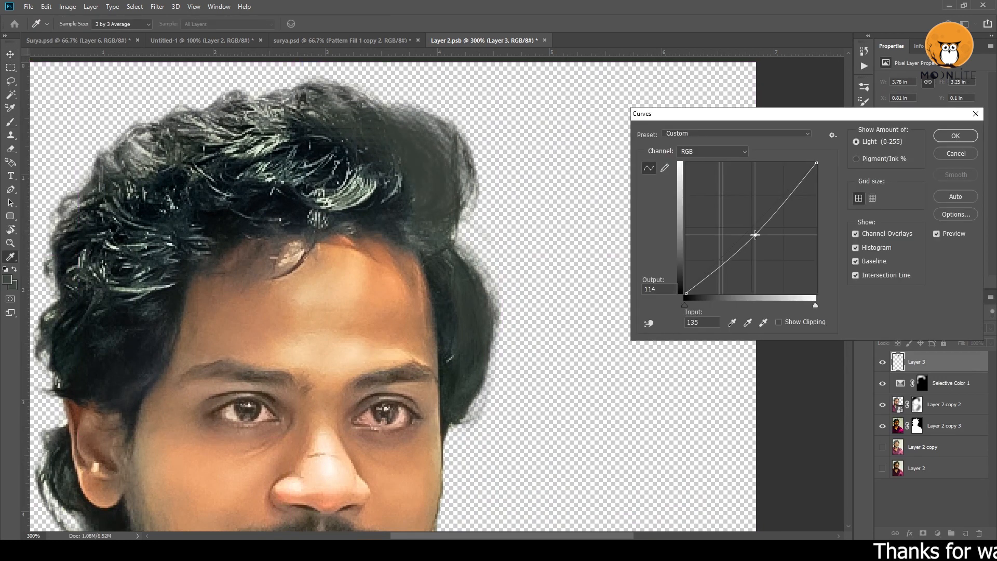
pyautogui.moveTo(795, 190); pyautogui.dragTo(800, 193)
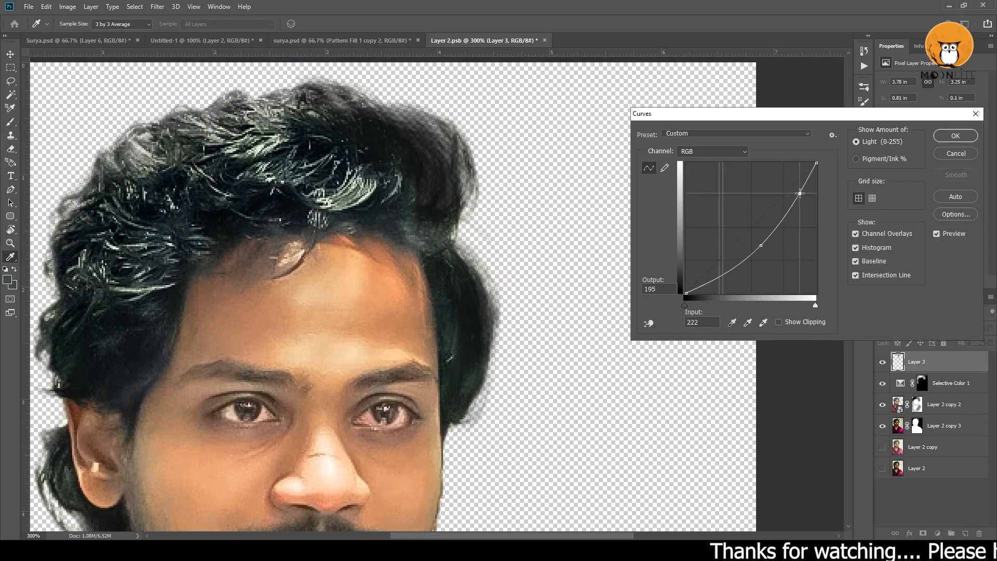
pyautogui.moveTo(720, 277); pyautogui.dragTo(719, 276)
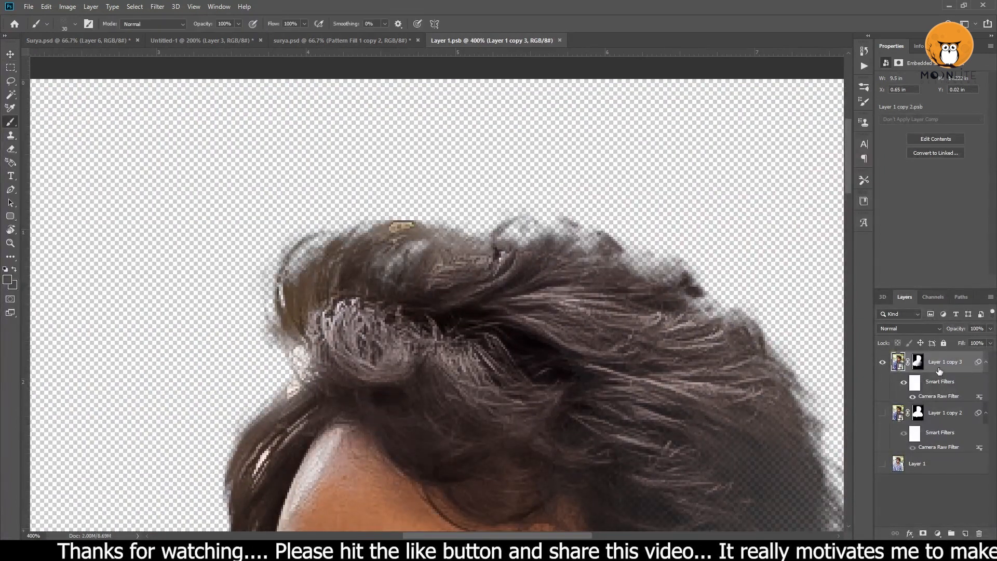
# Add a new layer above Layer 1 copy 3, sample a hair brown and paint strands over the front curl
pyautogui.hotkey('ctrl', 'shift', 'alt', 'n')
pyautogui.moveTo(300, 266); pyautogui.dragTo(314, 317)
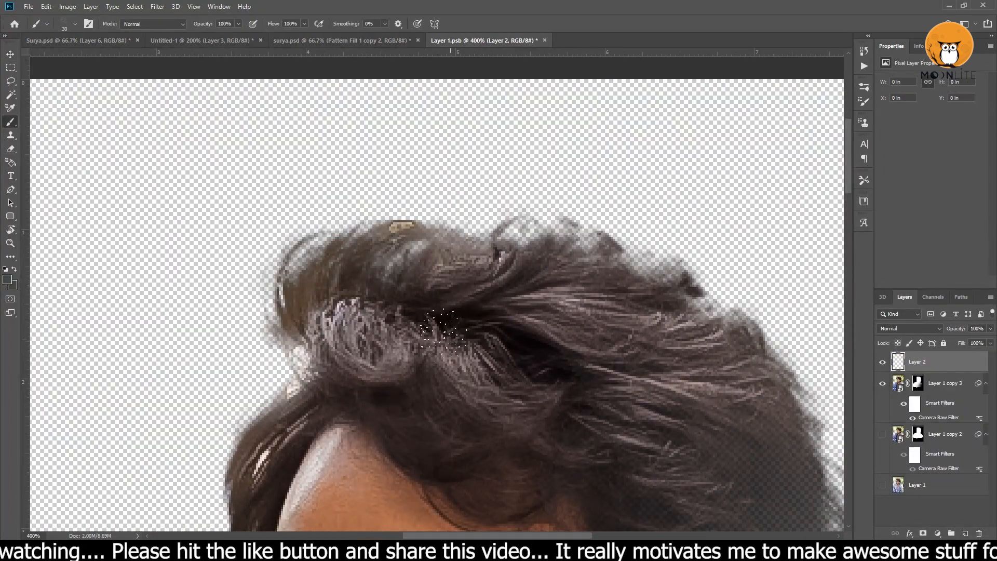
pyautogui.press('i')
pyautogui.click(376, 266)
pyautogui.press('b')
pyautogui.moveTo(309, 275); pyautogui.dragTo(457, 247)
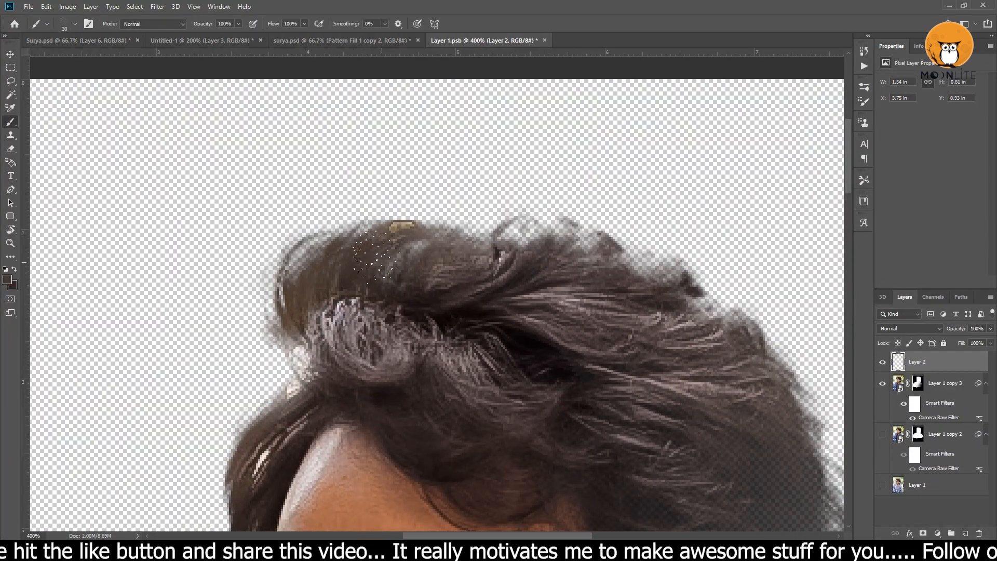
# Paint brown strands on Layer 2 along the crown and back of the hair to fill out its ragged outline
pyautogui.moveTo(522, 228); pyautogui.dragTo(602, 227)
pyautogui.hotkey('ctrl', 'z')
pyautogui.moveTo(496, 243)
pyautogui.mouseDown()
pyautogui.moveTo(616, 244)
pyautogui.moveTo(685, 330)
pyautogui.mouseUp()
pyautogui.moveTo(676, 357); pyautogui.dragTo(545, 310)
pyautogui.moveTo(566, 270); pyautogui.dragTo(594, 299)
pyautogui.moveTo(597, 333); pyautogui.dragTo(572, 296)
pyautogui.moveTo(638, 317); pyautogui.dragTo(662, 410)
pyautogui.moveTo(665, 470); pyautogui.dragTo(622, 328)
pyautogui.moveTo(621, 363); pyautogui.dragTo(629, 449)
pyautogui.hotkey('ctrl', 'z')
pyautogui.moveTo(598, 316); pyautogui.dragTo(669, 458)
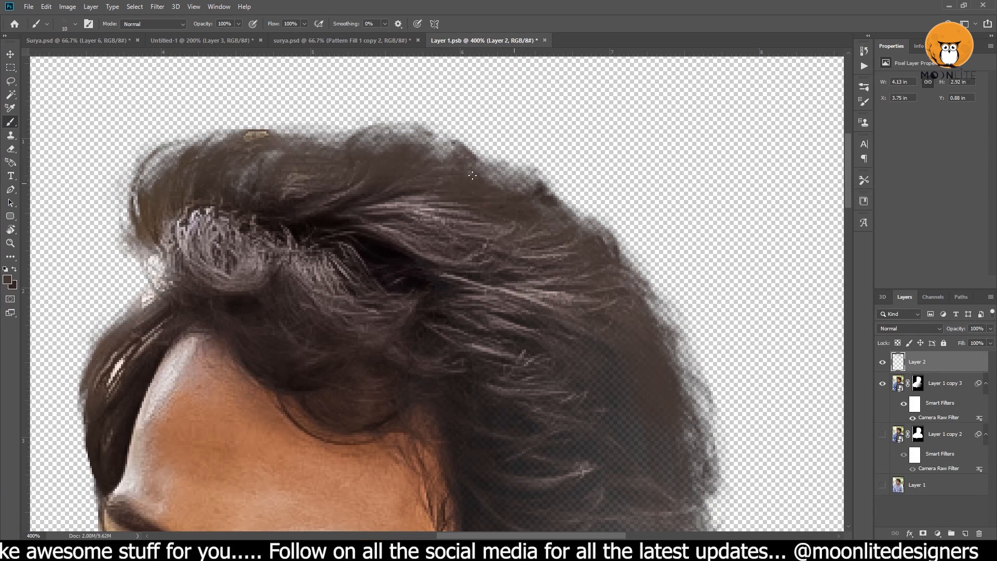
# Paint brown strands on Layer 2 along the hair beside the forehead and undo the last strokes
pyautogui.moveTo(136, 298); pyautogui.dragTo(100, 339)
pyautogui.moveTo(170, 304)
pyautogui.mouseDown()
pyautogui.moveTo(246, 285)
pyautogui.moveTo(197, 347)
pyautogui.mouseUp()
pyautogui.moveTo(213, 271); pyautogui.dragTo(151, 375)
pyautogui.moveTo(182, 300); pyautogui.dragTo(141, 449)
pyautogui.hotkey('ctrl', 'z')
pyautogui.press('[')
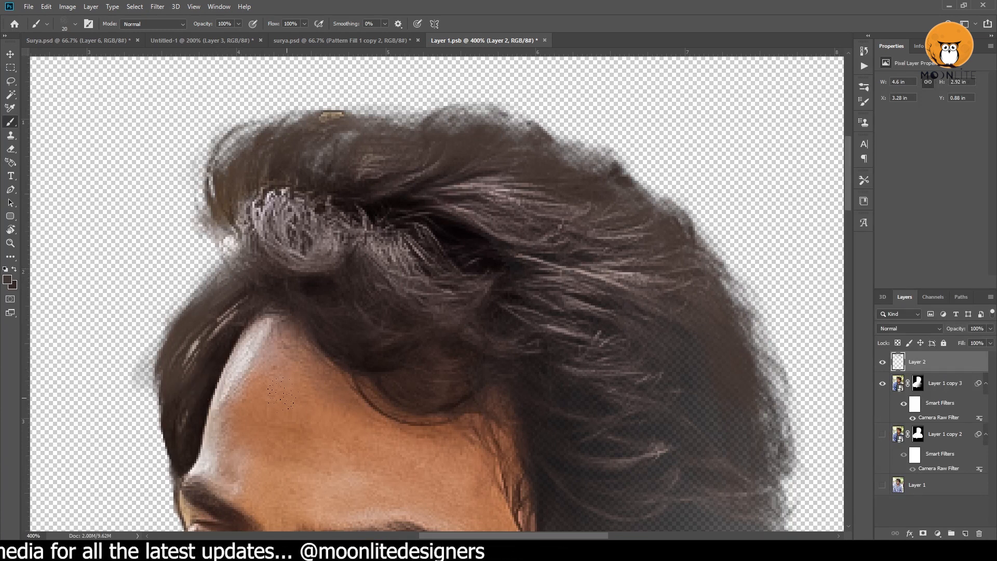
pyautogui.hotkey('ctrl', 'z')
# Repaint brown strands from beneath the front curl down the temple hair to soften its outer outline
pyautogui.hotkey('ctrl', '+')
pyautogui.moveTo(172, 260); pyautogui.dragTo(290, 201)
pyautogui.moveTo(291, 194)
pyautogui.mouseDown()
pyautogui.moveTo(255, 223)
pyautogui.moveTo(248, 250)
pyautogui.mouseUp()
pyautogui.moveTo(296, 179); pyautogui.dragTo(244, 263)
pyautogui.moveTo(227, 299)
pyautogui.mouseDown()
pyautogui.moveTo(260, 231)
pyautogui.moveTo(254, 322)
pyautogui.moveTo(277, 367)
pyautogui.mouseUp()
pyautogui.press('e')
pyautogui.press('[')
pyautogui.press('[')
pyautogui.press('[')
pyautogui.press('[')
pyautogui.press('[')
pyautogui.scroll(3, 290, 296)
pyautogui.press('b')
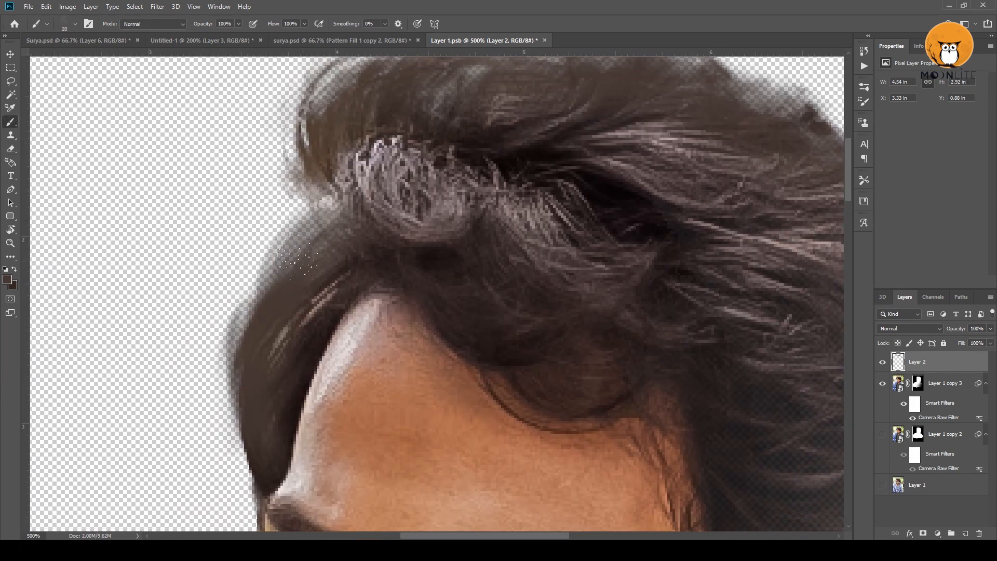
# Fill out the front curl's thin, ragged outline with broad dark brown strokes on Layer 2
pyautogui.moveTo(255, 332)
pyautogui.mouseDown()
pyautogui.moveTo(314, 233)
pyautogui.moveTo(257, 311)
pyautogui.mouseUp()
pyautogui.moveTo(254, 299)
pyautogui.mouseDown()
pyautogui.moveTo(249, 220)
pyautogui.moveTo(294, 182)
pyautogui.moveTo(247, 218)
pyautogui.mouseUp()
pyautogui.moveTo(270, 195)
pyautogui.mouseDown()
pyautogui.moveTo(246, 299)
pyautogui.moveTo(237, 262)
pyautogui.moveTo(293, 183)
pyautogui.mouseUp()
pyautogui.moveTo(349, 216); pyautogui.dragTo(298, 263)
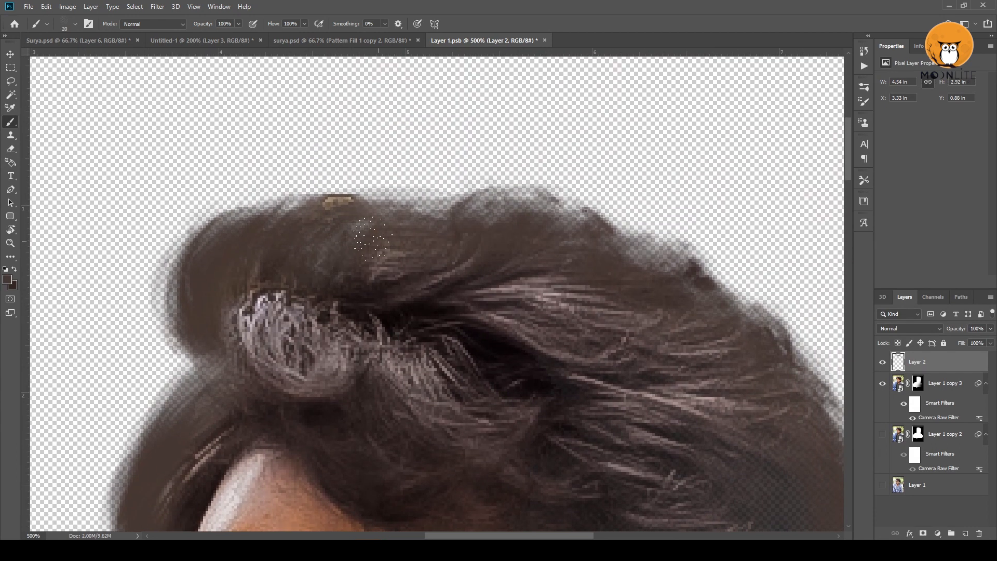
pyautogui.moveTo(425, 251); pyautogui.dragTo(243, 169)
# Paint dark brown strands over the crown and down the back of the hair toward the nape
pyautogui.scroll(-4, 447, 282)
pyautogui.scroll(2, 389, 279)
pyautogui.moveTo(276, 276)
pyautogui.mouseDown()
pyautogui.moveTo(319, 237)
pyautogui.moveTo(341, 286)
pyautogui.mouseUp()
pyautogui.moveTo(335, 258)
pyautogui.mouseDown()
pyautogui.moveTo(314, 192)
pyautogui.moveTo(332, 249)
pyautogui.mouseUp()
pyautogui.scroll(-2, 421, 241)
pyautogui.scroll(2, 485, 262)
pyautogui.moveTo(524, 260); pyautogui.dragTo(563, 389)
pyautogui.moveTo(601, 395); pyautogui.dragTo(553, 273)
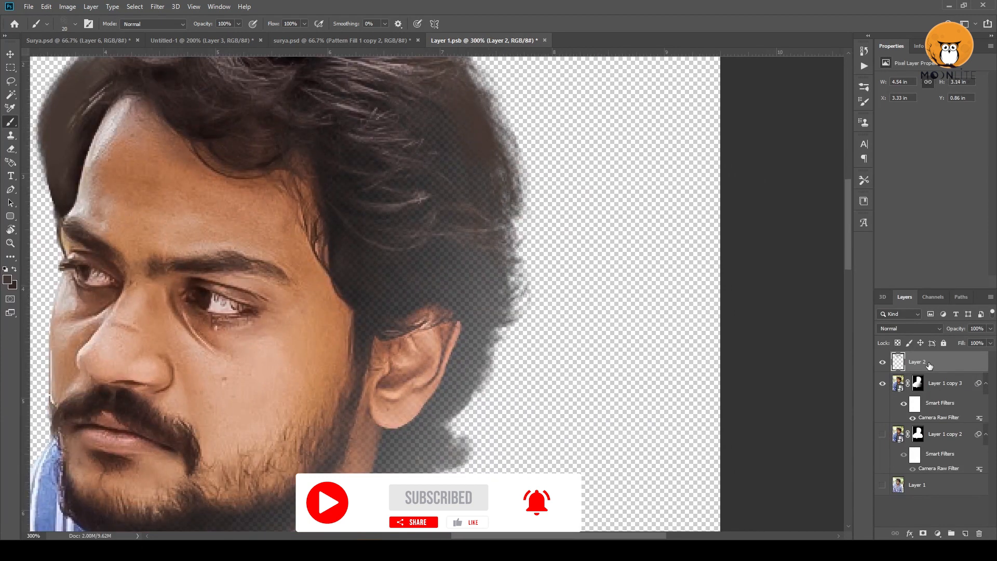
# Darken the painted hair with Curves, lowering the midtones and mapping input 175 to output 160, and save it back to the poster
pyautogui.hotkey('ctrl', 'm')
pyautogui.scroll(-1, 496, 258)
pyautogui.moveTo(724, 255); pyautogui.dragTo(729, 263)
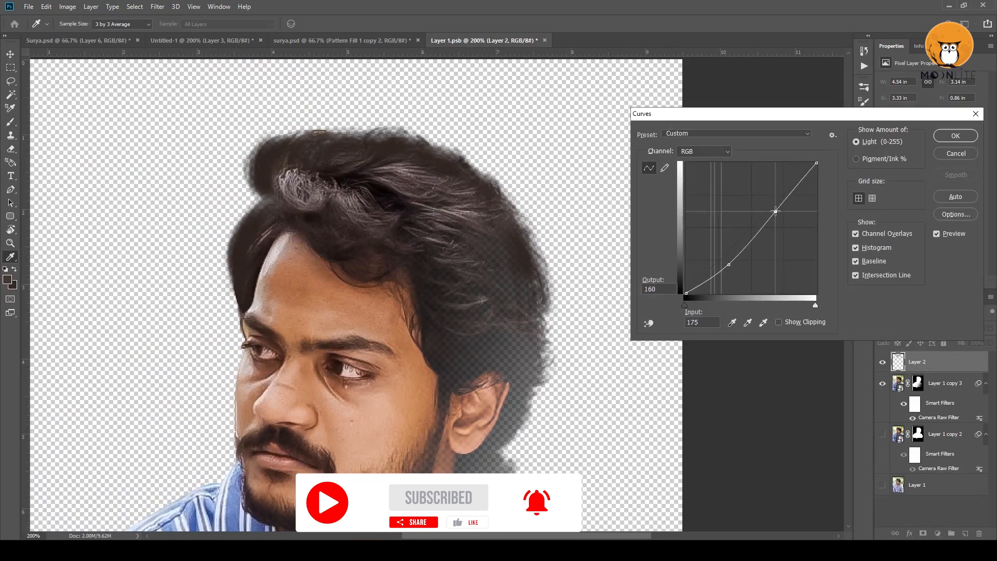
pyautogui.click(956, 135)
pyautogui.scroll(-2, 574, 272)
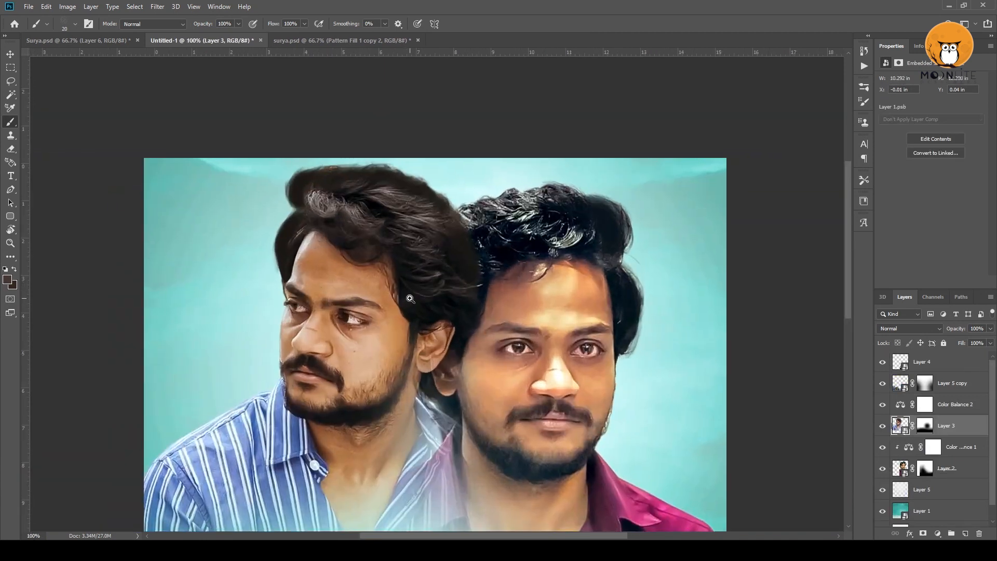
# Reopen Layer 3's smart object contents and move the painted Layer 2 below Layer 1 copy 3
pyautogui.keyDown('ctrl'); pyautogui.click(415, 297); pyautogui.keyUp('ctrl')
pyautogui.doubleClick(904, 431)
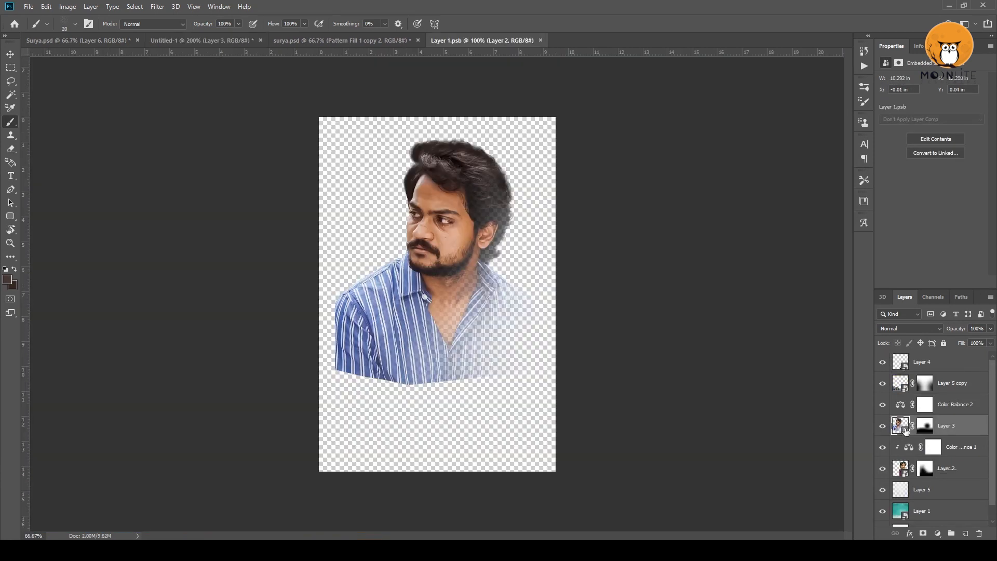
pyautogui.keyDown('ctrl'); pyautogui.tripleClick(423, 262); pyautogui.keyUp('ctrl')
pyautogui.moveTo(432, 83); pyautogui.dragTo(458, 263)
pyautogui.hotkey('ctrl', '[')
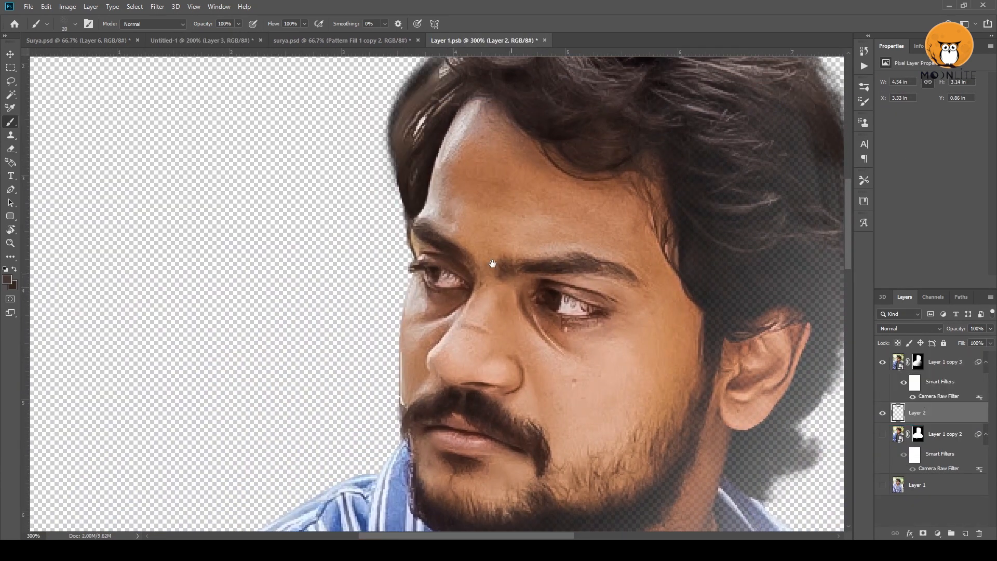
# Tint the painted hair by adjusting individual color channels in Curves, and save it back to the poster
pyautogui.scroll(4, 490, 263)
pyautogui.scroll(-1, 487, 266)
pyautogui.hotkey('ctrl', 'm')
pyautogui.click(703, 151)
pyautogui.click(695, 162)
pyautogui.click(703, 151)
pyautogui.click(697, 184)
pyautogui.press('Return')
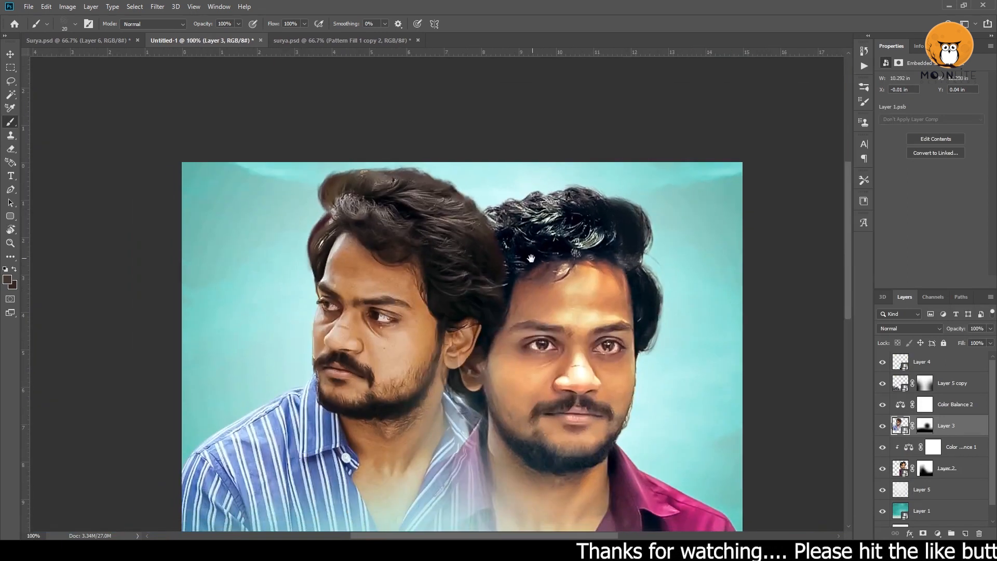
# Group the two portrait layers with their color adjustment and clip a new layer to the group
pyautogui.scroll(-1, 502, 278)
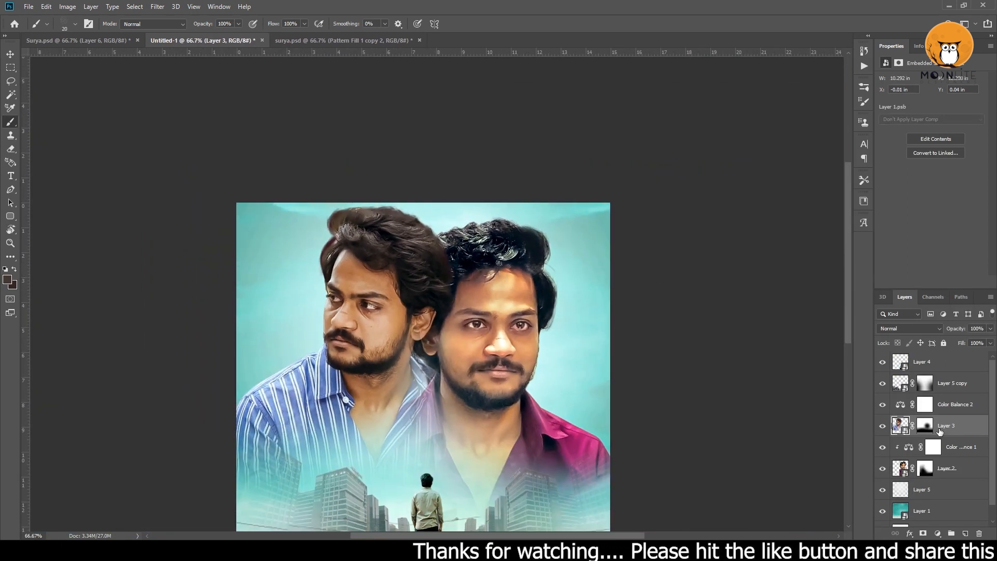
pyautogui.hotkey('ctrl', 'alt', 'shift', 'n')
pyautogui.hotkey('ctrl', 'z')
pyautogui.keyDown('shift'); pyautogui.click(954, 469); pyautogui.keyUp('shift')
pyautogui.hotkey('ctrl', 'g')
pyautogui.hotkey('ctrl', 'alt', 'shift', 'n')
pyautogui.hotkey('ctrl', 'alt', 'g')
# Convert Group 1 to a smart object, select the area around the portraits and contract the selection twice
pyautogui.scroll(2, 467, 325)
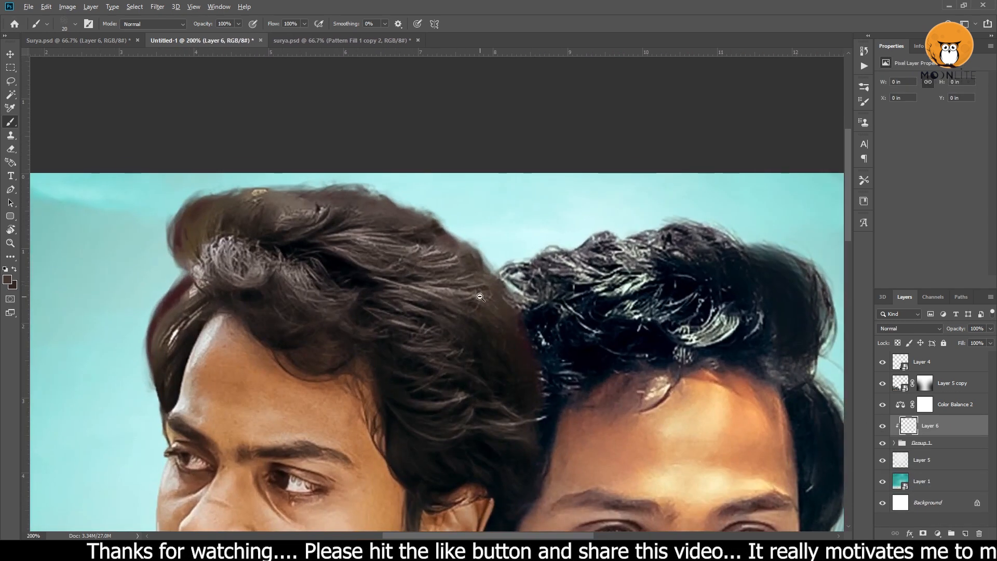
pyautogui.scroll(-1, 409, 302)
pyautogui.scroll(-1, 305, 270)
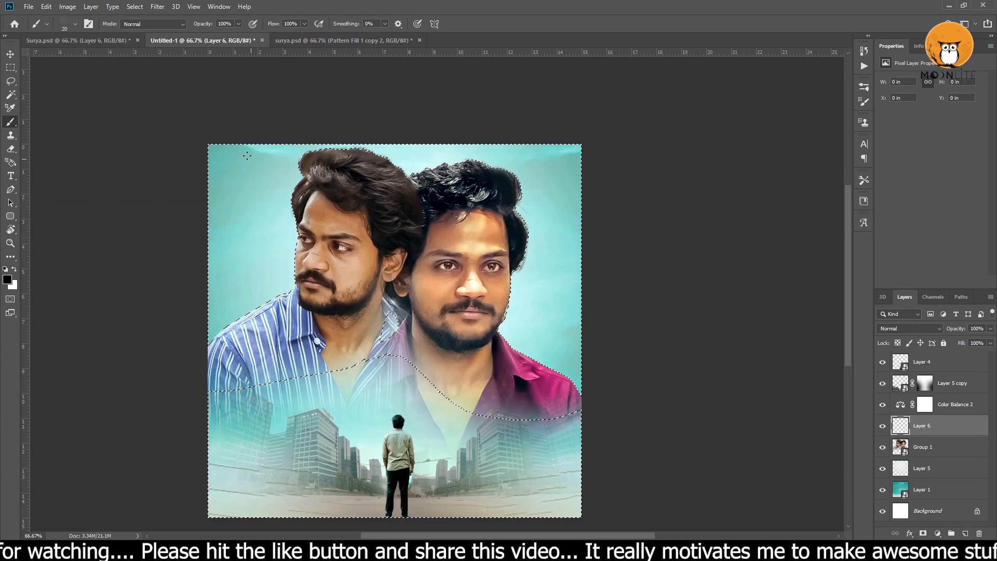
pyautogui.click(135, 6)
pyautogui.moveTo(144, 153)
pyautogui.click(273, 181)
pyautogui.press('Return')
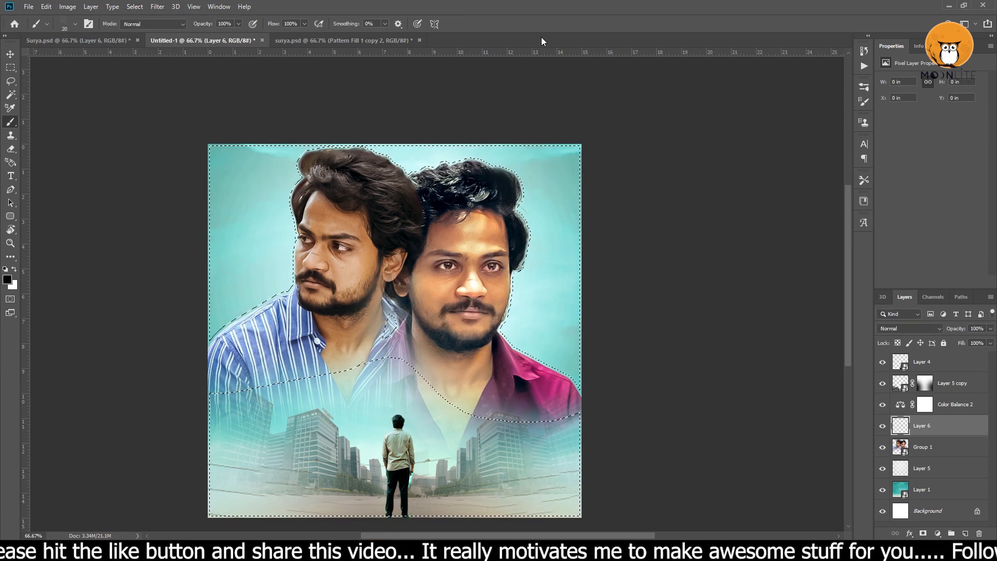
pyautogui.click(134, 7)
pyautogui.moveTo(180, 155)
pyautogui.click(254, 182)
pyautogui.press('Return')
# Invert the selection, fill Layer 6 with white, and clip the layer to Group 1 as a rim glow
pyautogui.hotkey('ctrl', 'shift', 'i')
pyautogui.hotkey('ctrl', 'BackSpace')
pyautogui.hotkey('ctrl', 'd')
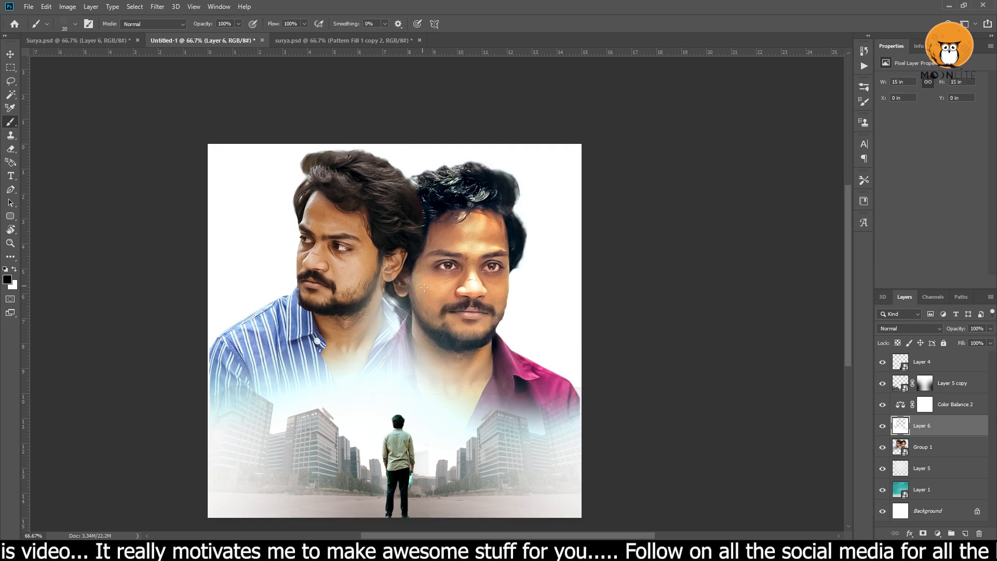
pyautogui.scroll(1, 428, 308)
pyautogui.scroll(-1, 445, 254)
pyautogui.keyDown('alt'); pyautogui.click(925, 436); pyautogui.keyUp('alt')
pyautogui.hotkey('ctrl', '+')
pyautogui.moveTo(416, 270); pyautogui.dragTo(424, 297)
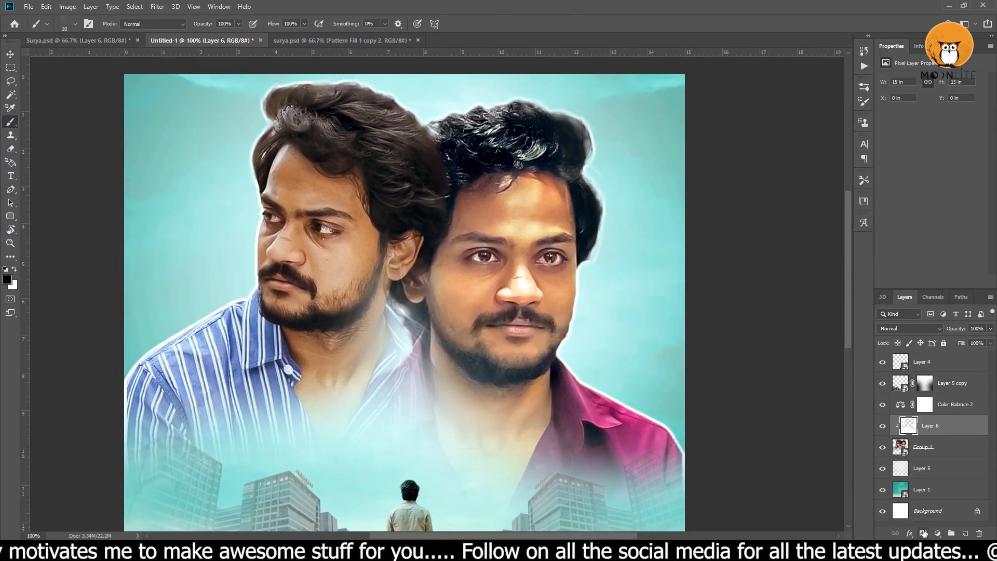
# Add a mask to Layer 6 and paint black with a soft round brush over the portraits' lower middle area
pyautogui.click(924, 533)
pyautogui.moveTo(397, 432); pyautogui.dragTo(456, 339)
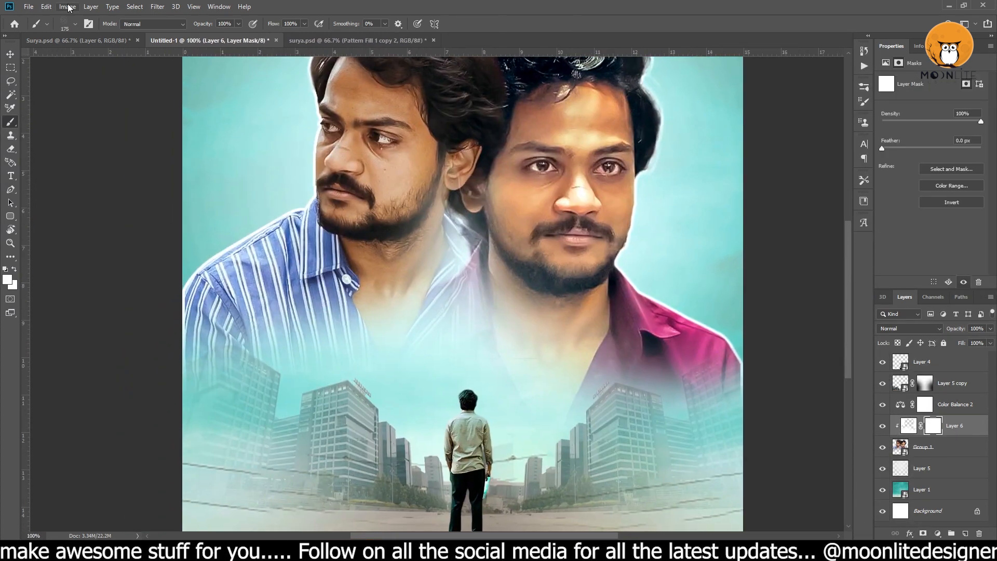
pyautogui.click(75, 24)
pyautogui.click(38, 102)
pyautogui.click(19, 221)
pyautogui.moveTo(162, 168); pyautogui.dragTo(162, 160)
pyautogui.hotkey('ctrl', '-')
pyautogui.moveTo(442, 306)
pyautogui.mouseDown()
pyautogui.moveTo(473, 313)
pyautogui.moveTo(475, 244)
pyautogui.moveTo(535, 348)
pyautogui.moveTo(501, 323)
pyautogui.moveTo(347, 373)
pyautogui.moveTo(528, 378)
pyautogui.mouseUp()
pyautogui.press('x')
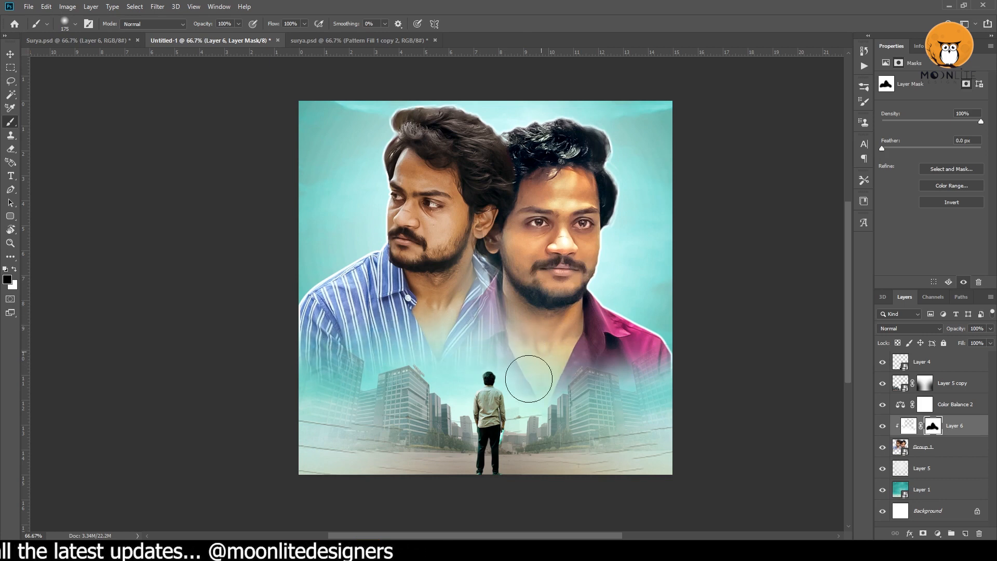
# Recolor Layer 6's white rim with a light teal sampled from the sky, preserving its transparency
pyautogui.click(9, 55)
pyautogui.click(910, 427)
pyautogui.press('i')
pyautogui.click(645, 204)
pyautogui.hotkey('alt', 'shift', 'BackSpace')
pyautogui.scroll(1, 490, 282)
pyautogui.scroll(-1, 491, 281)
pyautogui.scroll(2, 480, 254)
pyautogui.scroll(-1, 566, 371)
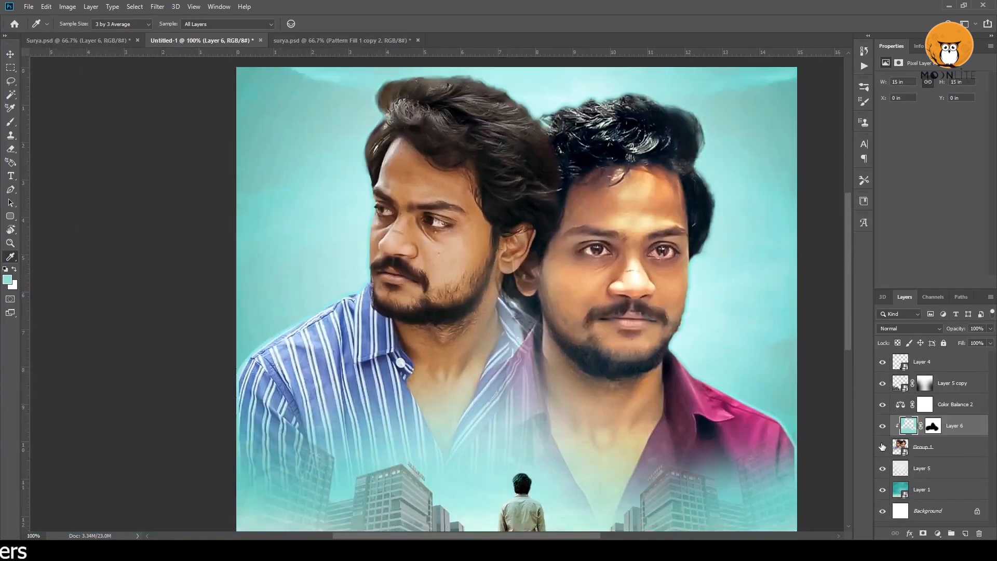
# Paint black on Layer 6's mask around the front-facing man's jaw and the shirts to remove excess teal haze
pyautogui.click(932, 425)
pyautogui.press('b')
pyautogui.press('d')
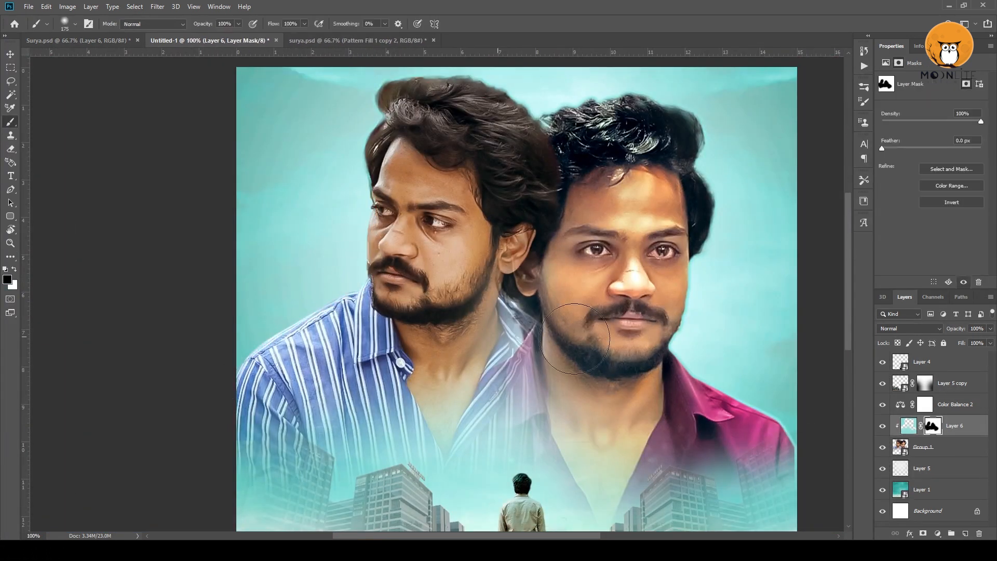
pyautogui.moveTo(675, 332); pyautogui.dragTo(694, 369)
pyautogui.scroll(1, 418, 319)
pyautogui.scroll(-3, 451, 262)
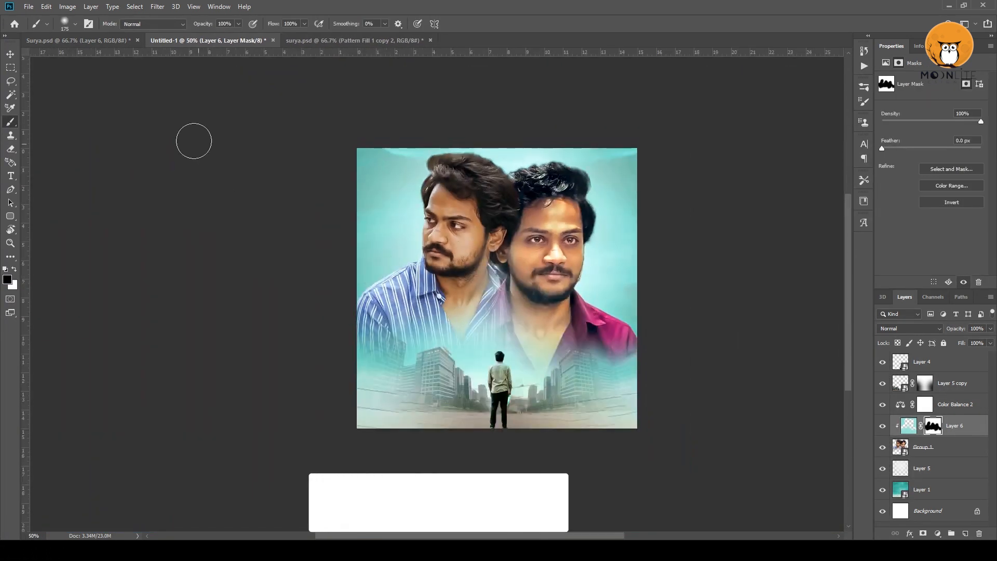
pyautogui.press('v')
pyautogui.scroll(1, 543, 382)
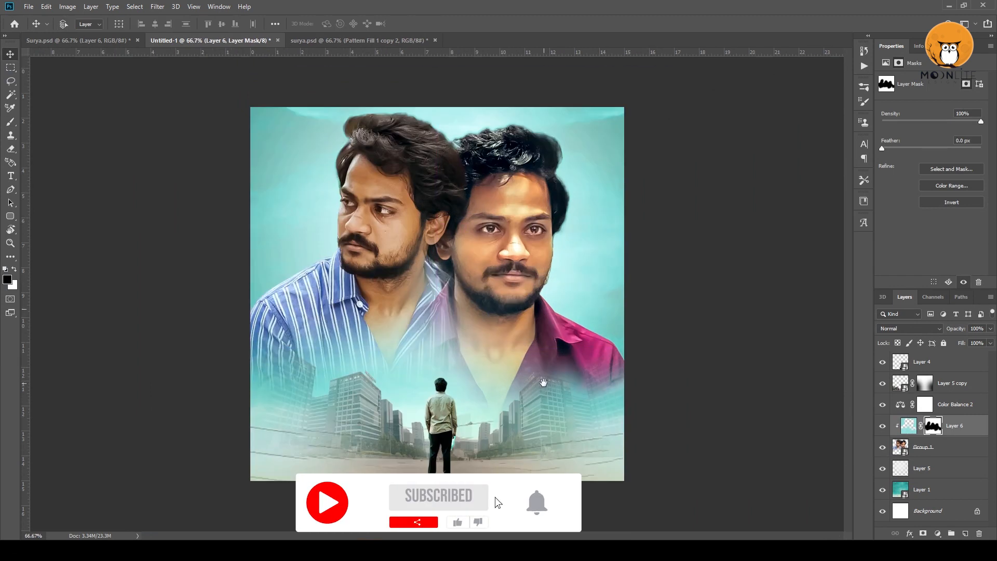
# Add a Color Lookup adjustment above Color Balance 2 and load the 3Strip.look 3DLUT
pyautogui.click(953, 411)
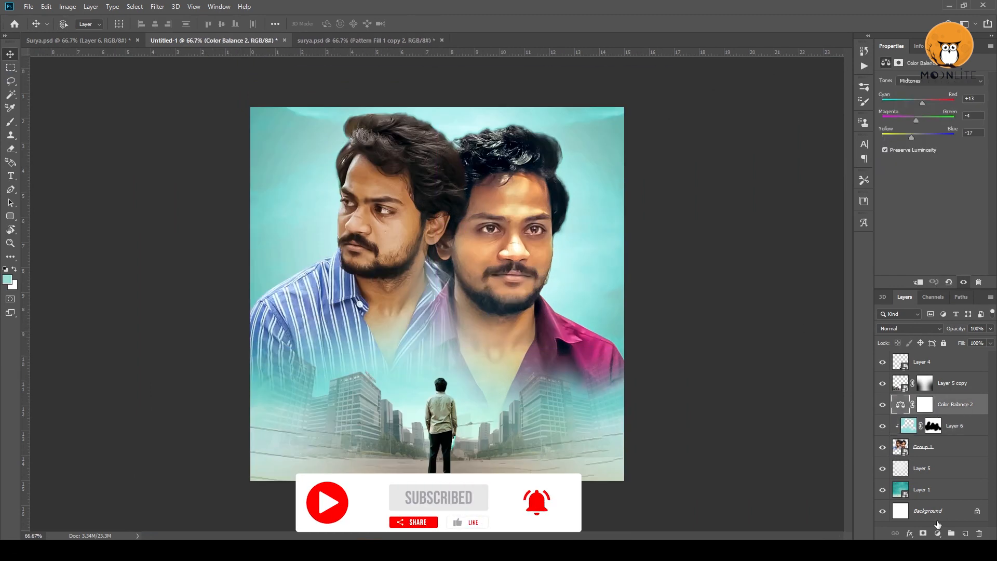
pyautogui.click(938, 533)
pyautogui.click(932, 469)
pyautogui.click(952, 81)
pyautogui.click(935, 131)
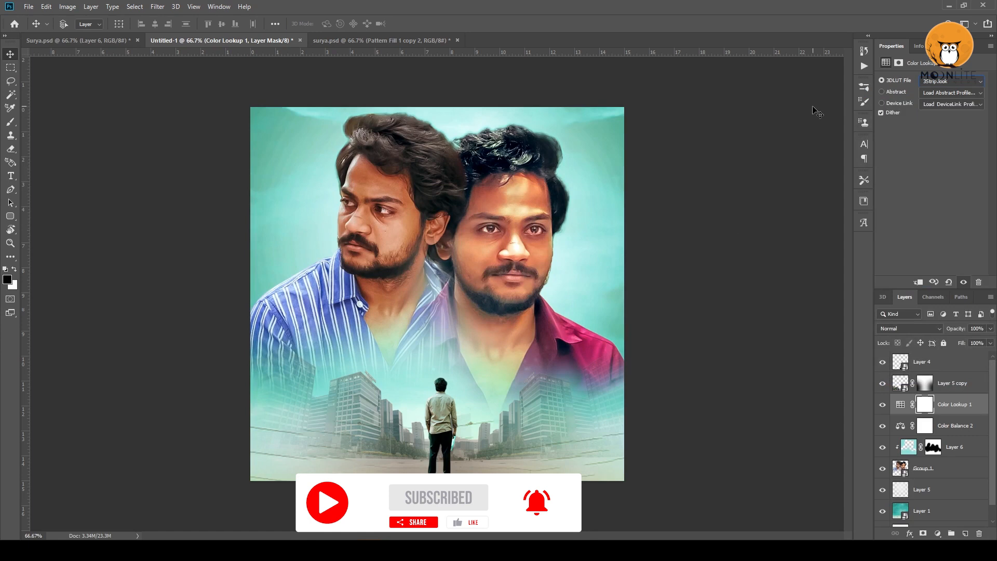
# Try several other 3DLUT files on the Color Lookup 1 adjustment
pyautogui.click(951, 81)
pyautogui.click(885, 162)
pyautogui.click(938, 83)
pyautogui.click(891, 172)
pyautogui.press('Up')
pyautogui.press('Up')
pyautogui.press('Up')
pyautogui.press('Up')
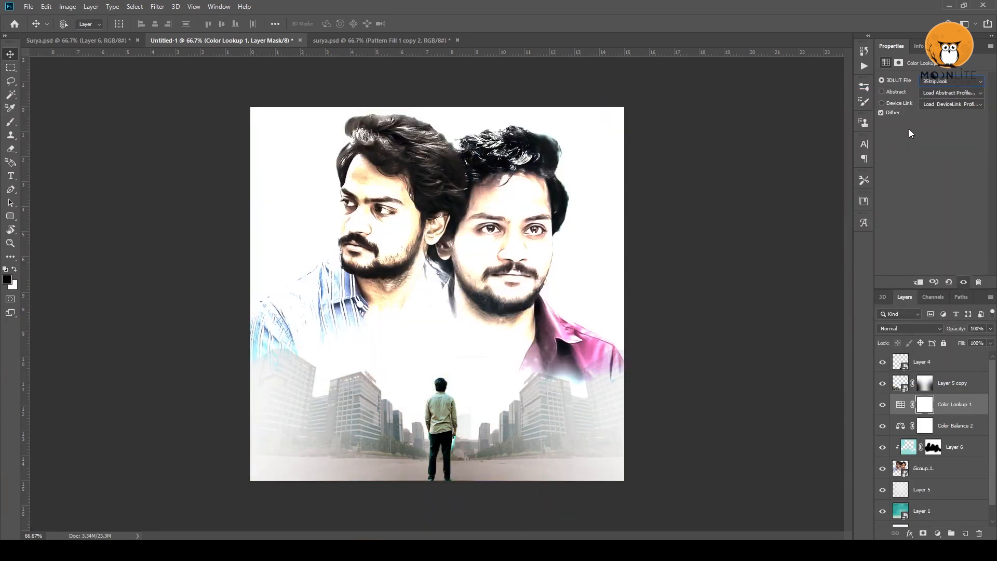
# Move Color Lookup 1 to the top of the layer stack, choose FallColors.look and compare the poster with and without it
pyautogui.moveTo(955, 409); pyautogui.dragTo(947, 354)
pyautogui.press('Down')
pyautogui.press('Down')
pyautogui.press('Down')
pyautogui.press('Down')
pyautogui.press('Down')
pyautogui.press('Down')
pyautogui.press('Down')
pyautogui.click(883, 362)
pyautogui.click(882, 362)
pyautogui.click(883, 362)
pyautogui.click(882, 362)
pyautogui.moveTo(597, 414)
pyautogui.mouseDown()
pyautogui.moveTo(555, 416)
pyautogui.moveTo(589, 412)
pyautogui.mouseUp()
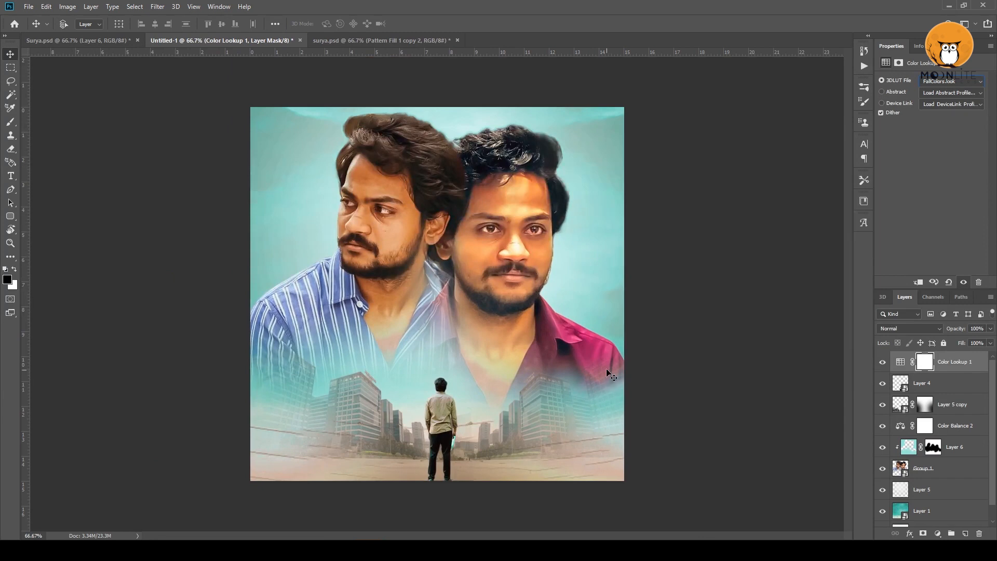
# Change Color Lookup 1's 3DLUT to the Fuji ETERNA 250D film look
pyautogui.keyDown('ctrl'); pyautogui.click(563, 351); pyautogui.keyUp('ctrl')
pyautogui.keyDown('ctrl'); pyautogui.keyDown('alt'); pyautogui.click(558, 355); pyautogui.keyUp('alt'); pyautogui.keyUp('ctrl')
pyautogui.moveTo(551, 357); pyautogui.dragTo(569, 364)
pyautogui.click(931, 82)
pyautogui.click(897, 212)
pyautogui.press('Down')
pyautogui.press('Down')
pyautogui.press('Down')
pyautogui.press('Up')
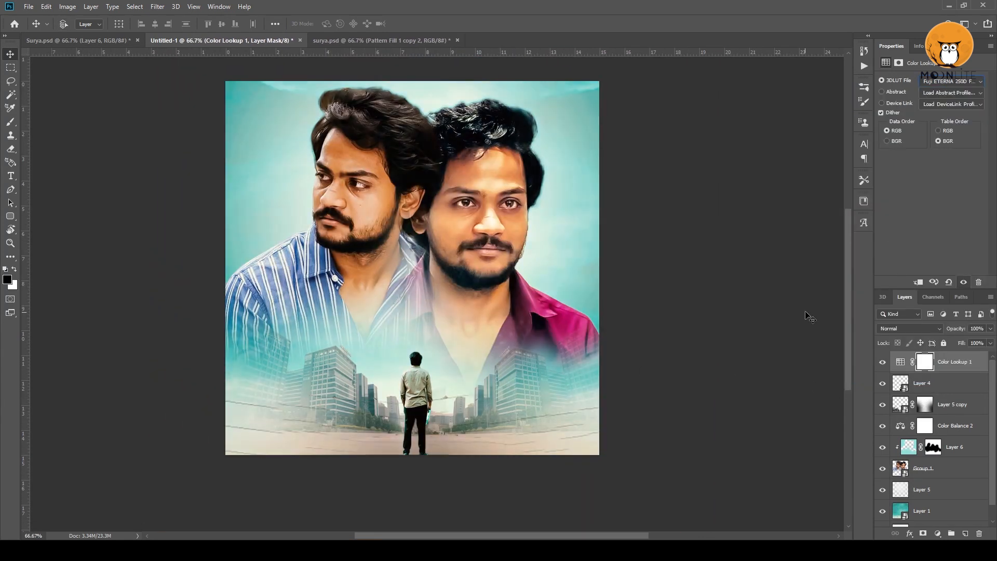
pyautogui.scroll(1, 496, 264)
pyautogui.scroll(-2, 493, 272)
pyautogui.scroll(1, 501, 272)
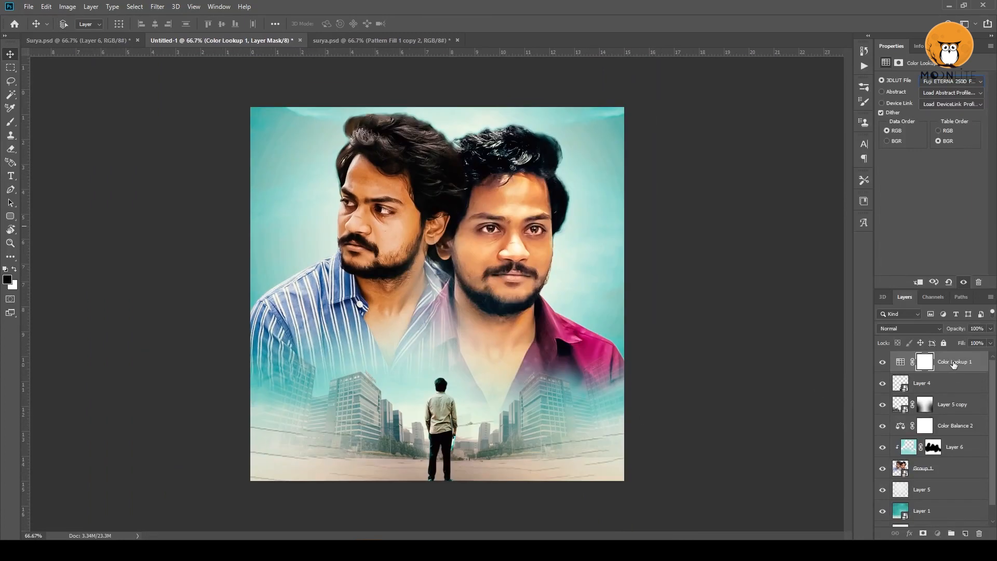
# Stamp all visible layers onto a new top layer and open it in the Camera Raw Filter
pyautogui.click(157, 6)
pyautogui.press('Escape')
pyautogui.hotkey('ctrl', 'shift', 'alt', 'e')
pyautogui.click(157, 6)
pyautogui.click(208, 60)
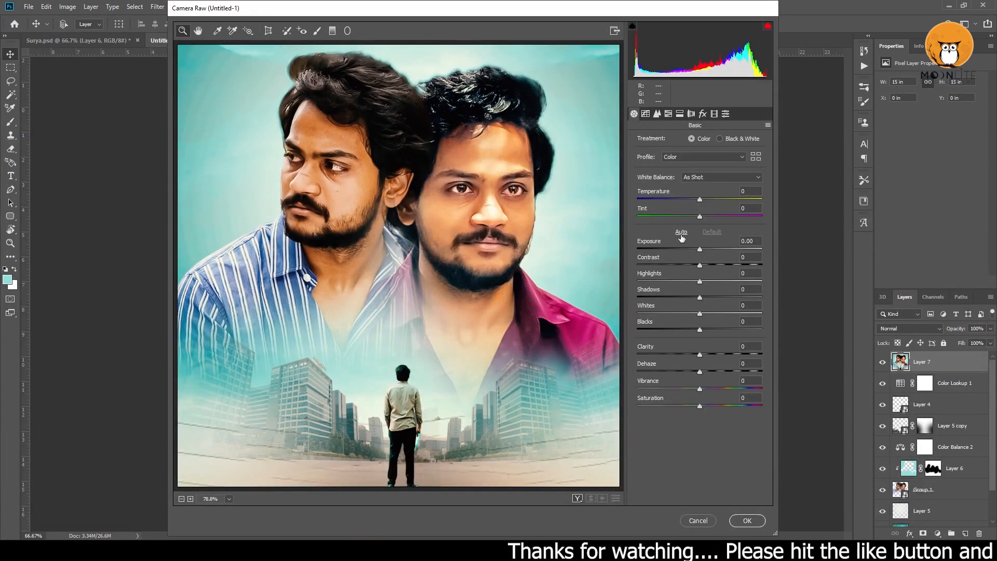
# Set Highlights to +18, Blacks to -14, Clarity to +14 and Dehaze to +13, and lower the Shadows
pyautogui.moveTo(699, 280); pyautogui.dragTo(710, 281)
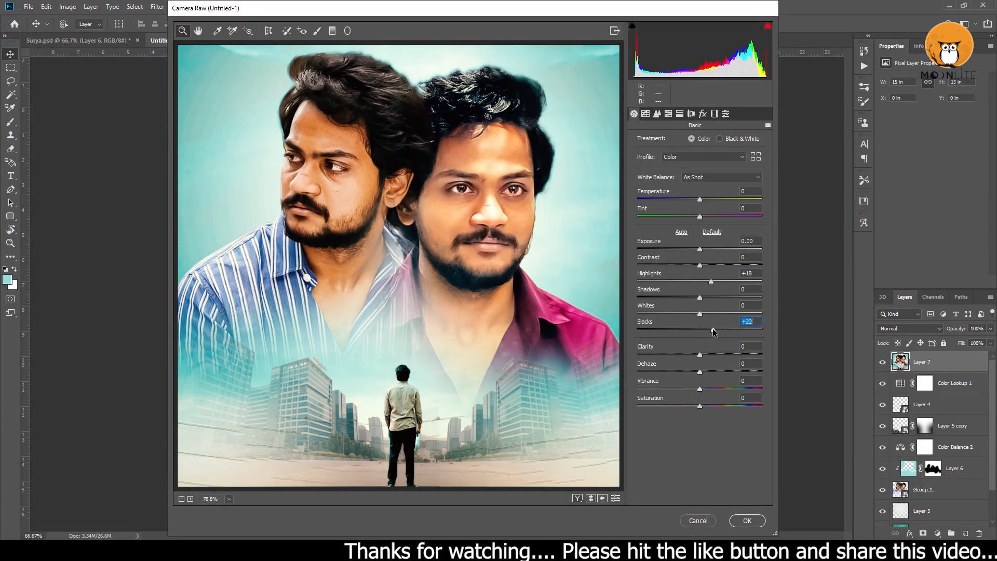
pyautogui.moveTo(700, 354); pyautogui.dragTo(709, 372)
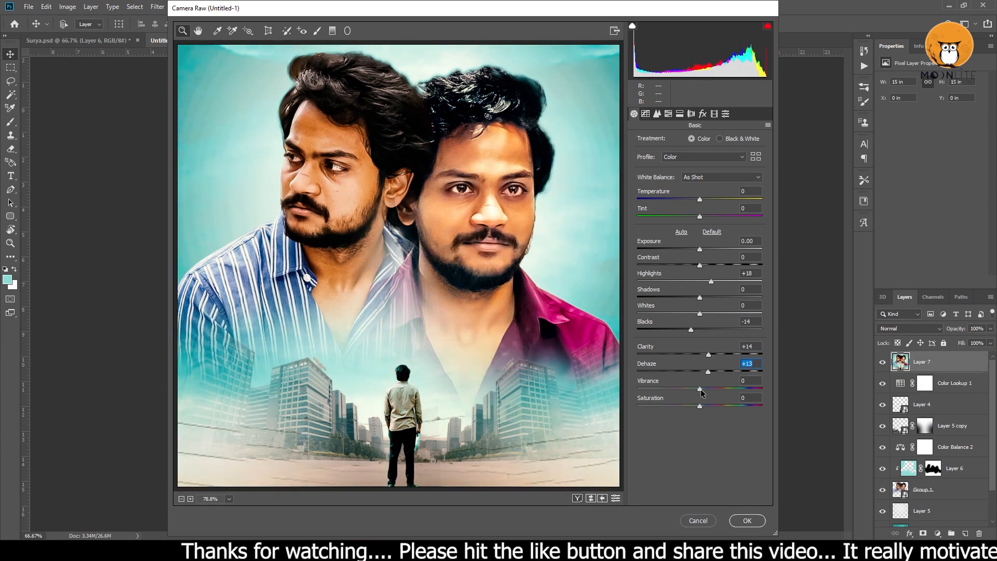
pyautogui.moveTo(696, 263); pyautogui.dragTo(697, 264)
pyautogui.moveTo(699, 297); pyautogui.dragTo(685, 295)
# Set the tone curve Highlights to -12 and HSL saturation to Reds +13, Oranges +16, Yellows +11 and Aquas +23
pyautogui.click(645, 114)
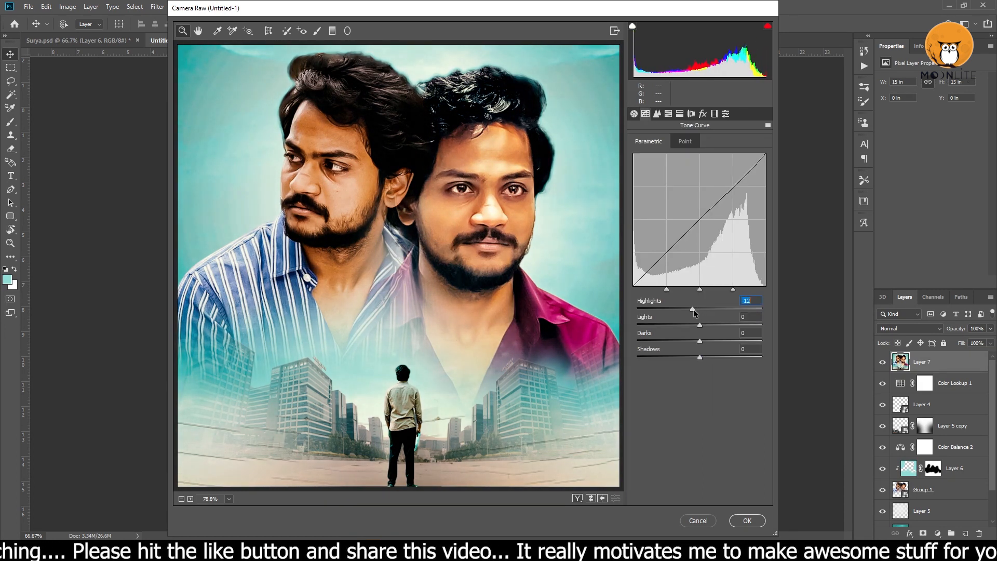
pyautogui.click(658, 114)
pyautogui.click(669, 113)
pyautogui.moveTo(700, 195); pyautogui.dragTo(708, 196)
pyautogui.click(672, 142)
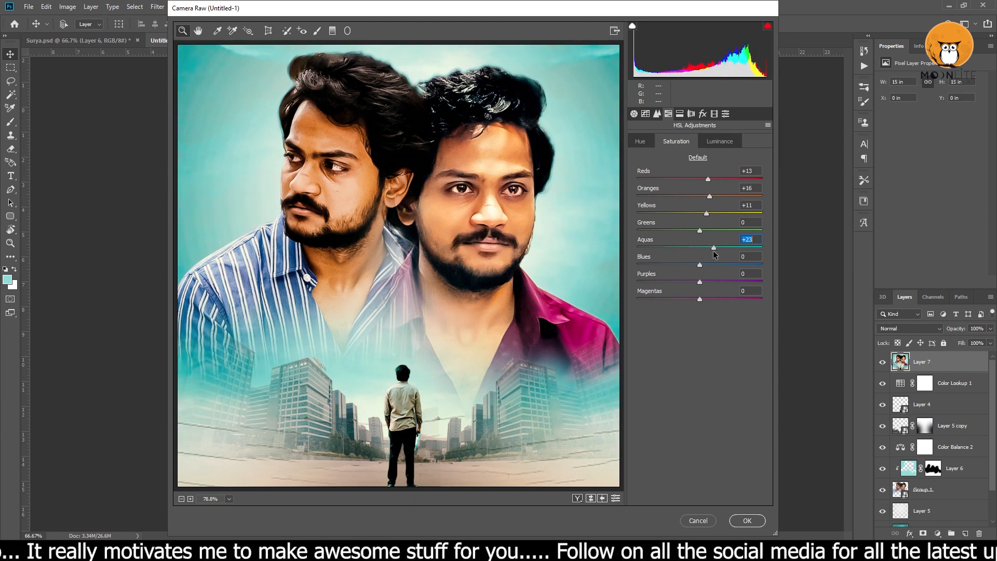
# Set HSL hue to Reds -11, Aquas -11, Blues -7 and Purples -23, and luminance to Reds +8, Oranges +19 and Yellows +24
pyautogui.click(640, 141)
pyautogui.moveTo(701, 268); pyautogui.dragTo(681, 269)
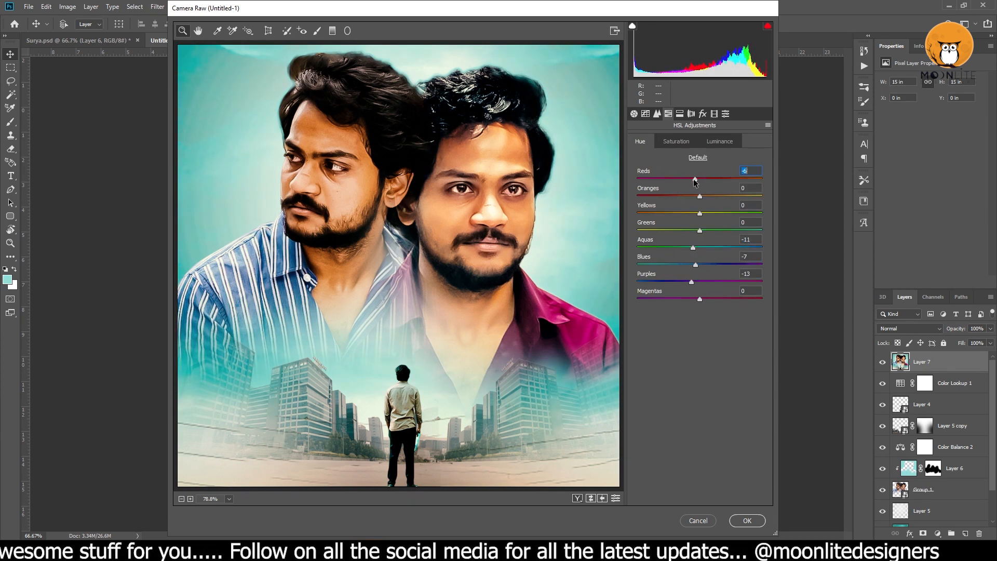
pyautogui.click(672, 142)
pyautogui.click(641, 142)
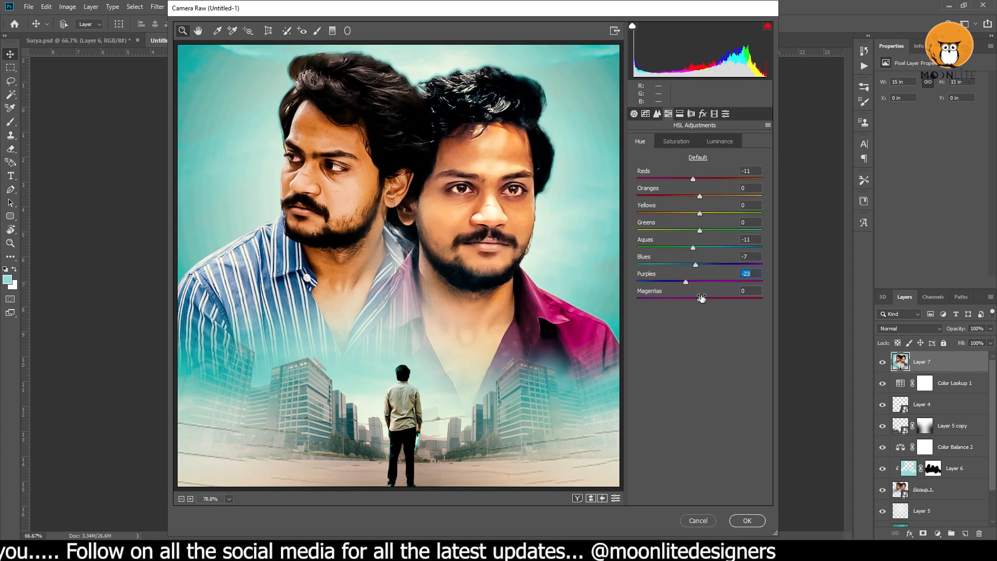
pyautogui.click(719, 142)
pyautogui.moveTo(699, 179); pyautogui.dragTo(715, 215)
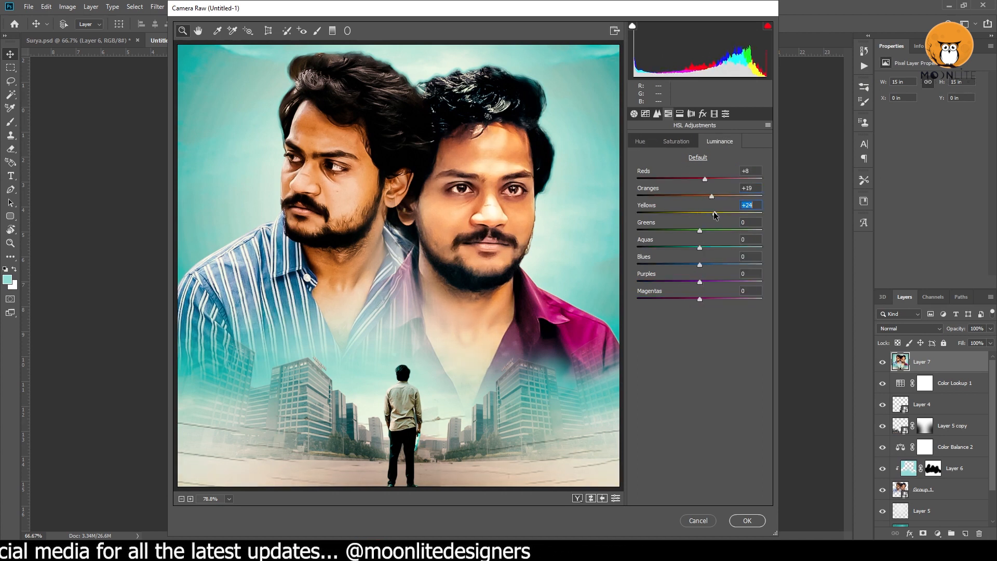
# Split-tone the highlights at hue 30, saturation 16, and the shadows at hue 167, with balance -16, and apply the Camera Raw filter
pyautogui.click(679, 113)
pyautogui.moveTo(700, 204); pyautogui.dragTo(688, 200)
pyautogui.moveTo(638, 235); pyautogui.dragTo(696, 237)
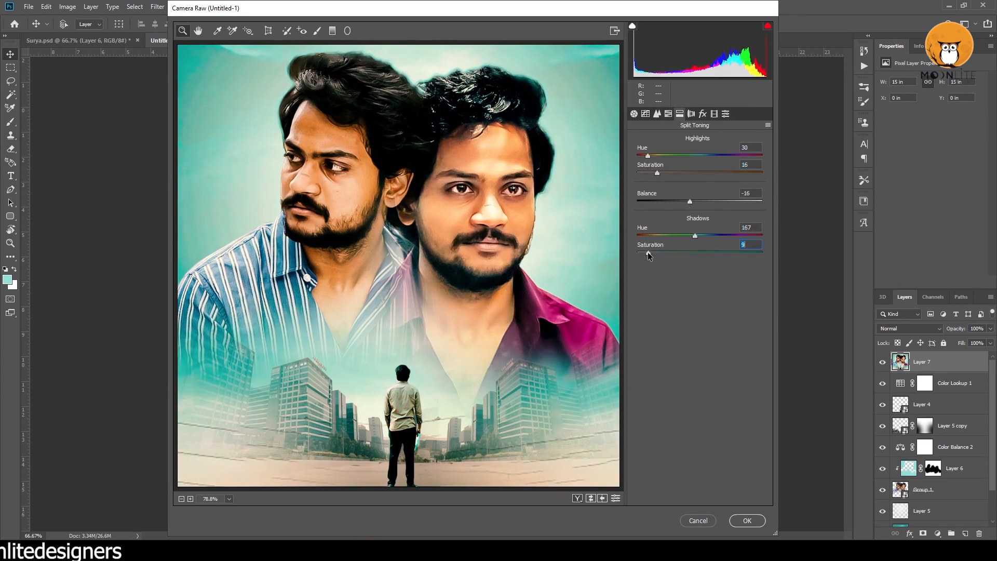
pyautogui.click(691, 115)
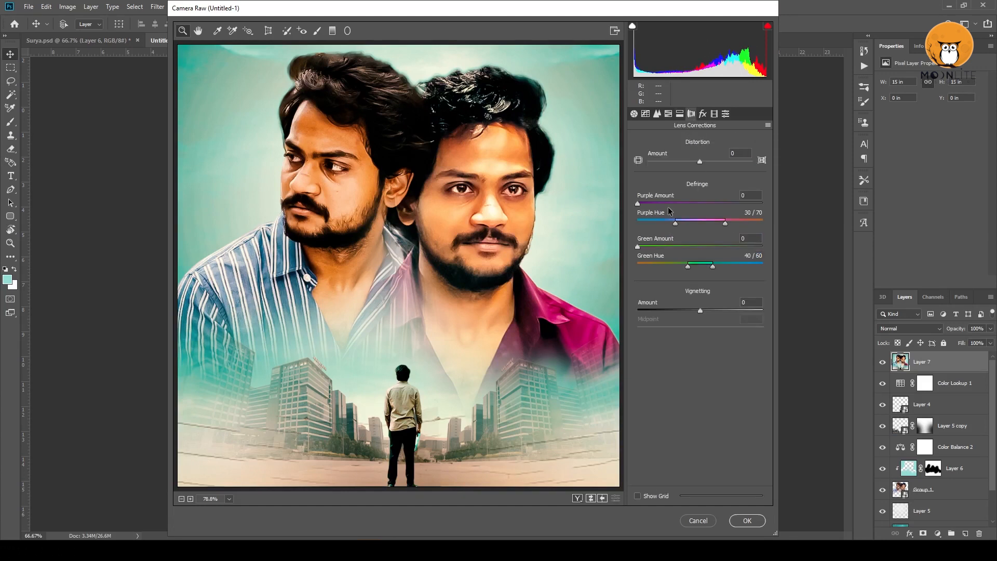
pyautogui.click(702, 114)
pyautogui.click(748, 524)
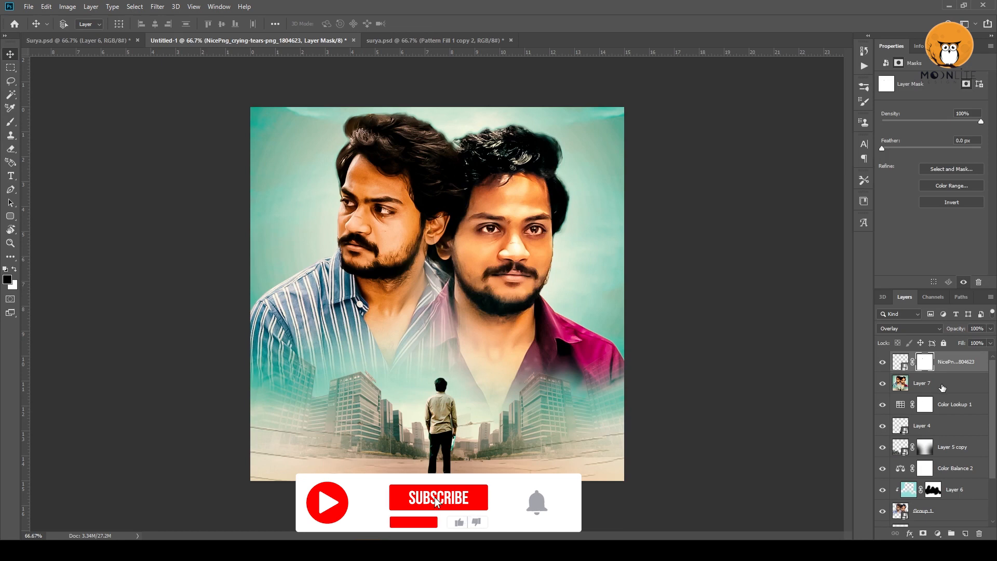
# Place the title group from surya.psd over the portraits' chests and hide its "From the Makers" and "Written and directed" text layers
pyautogui.click(891, 363)
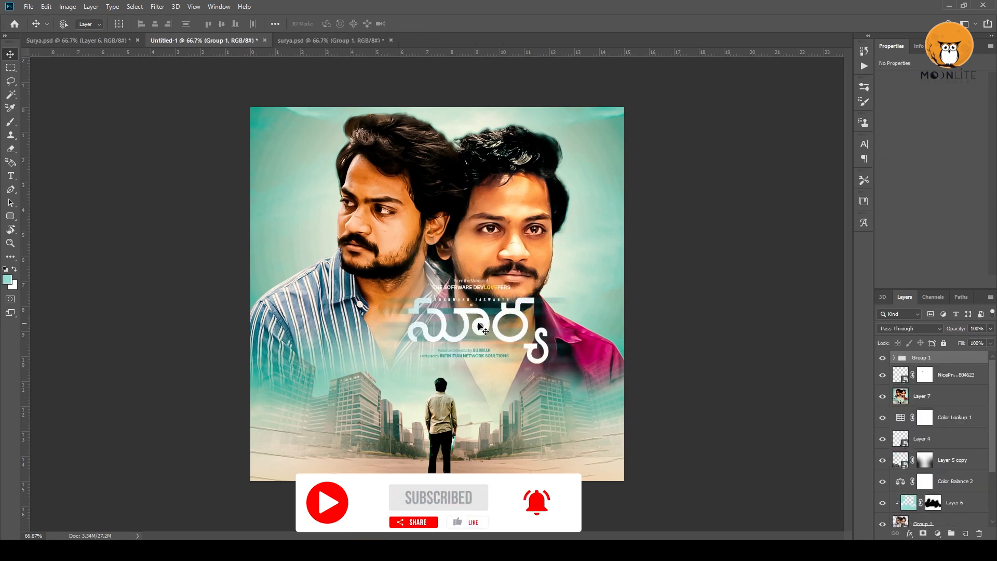
pyautogui.click(451, 338)
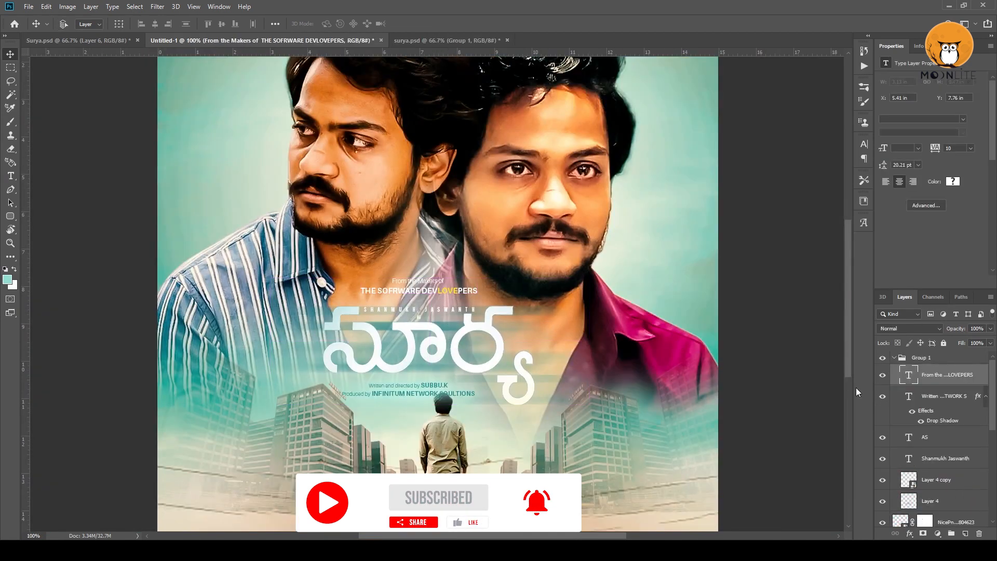
pyautogui.click(923, 401)
pyautogui.click(883, 395)
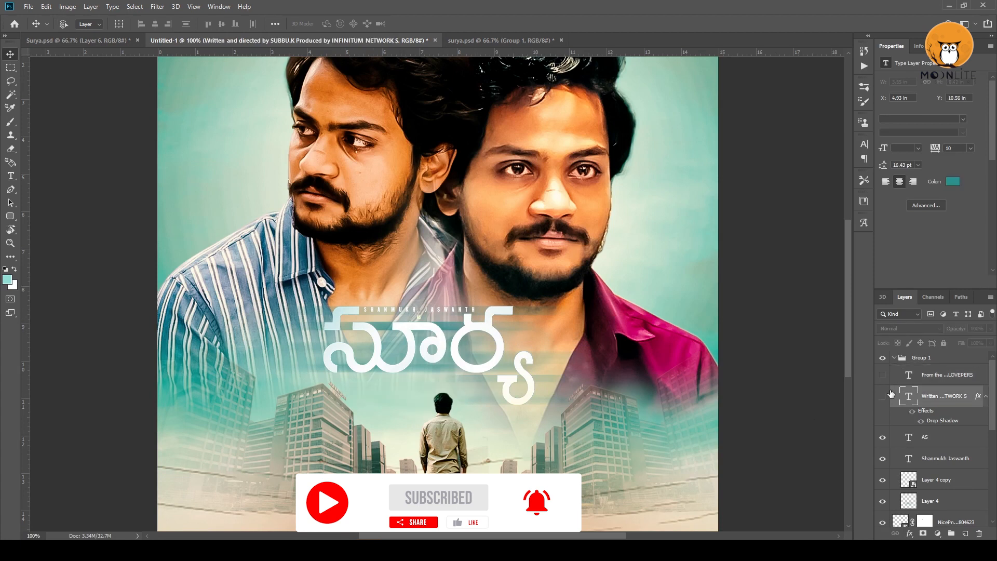
# Centre the title group horizontally just above the standing man's head
pyautogui.click(935, 479)
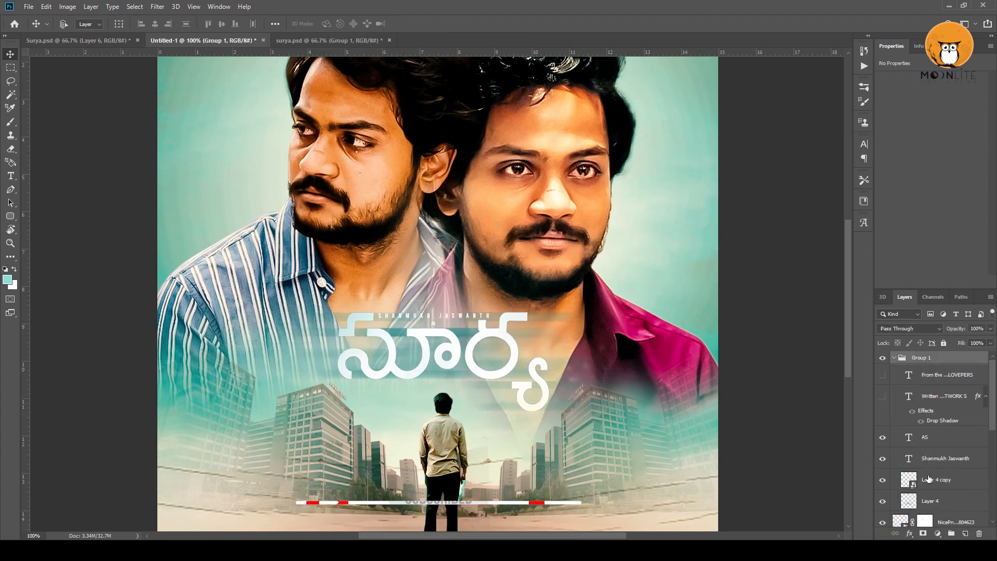
pyautogui.click(884, 480)
pyautogui.click(884, 480)
pyautogui.click(958, 498)
pyautogui.hotkey('ctrl', '-')
pyautogui.hotkey('ctrl', '-')
pyautogui.moveTo(546, 405); pyautogui.dragTo(570, 317)
pyautogui.hotkey('ctrl', '+')
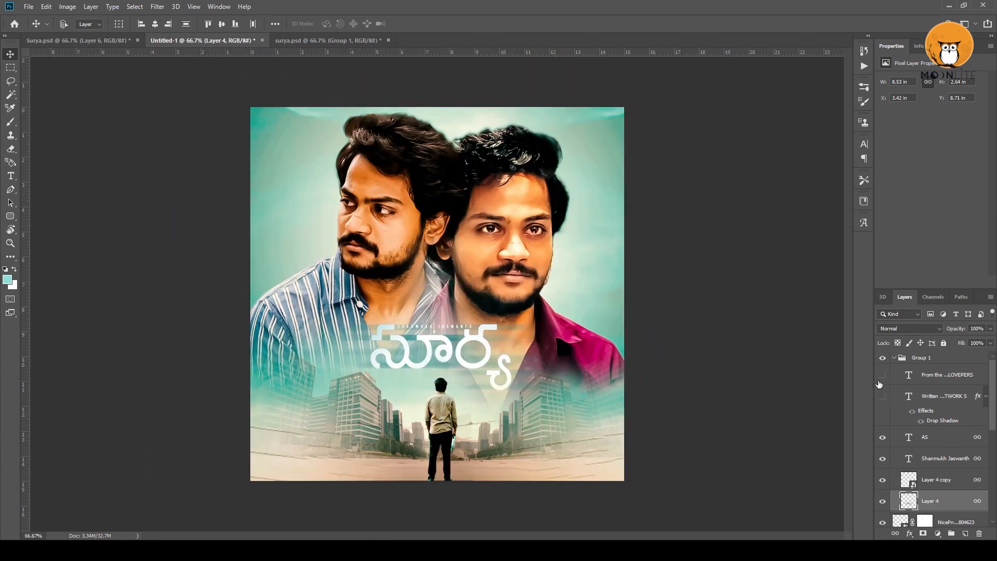
# Show the "Written and directed" credit text, scale it down and fit it between the title and the standing man's head
pyautogui.click(892, 399)
pyautogui.moveTo(440, 381); pyautogui.dragTo(457, 474)
pyautogui.hotkey('ctrl', 't')
pyautogui.hotkey('ctrl', '+')
pyautogui.hotkey('ctrl', '+')
pyautogui.keyDown('ctrl'); pyautogui.click(479, 387); pyautogui.keyUp('ctrl')
pyautogui.moveTo(512, 382); pyautogui.dragTo(473, 332)
pyautogui.press('Return')
pyautogui.keyDown('alt'); pyautogui.click(465, 325); pyautogui.keyUp('alt')
pyautogui.keyDown('alt'); pyautogui.click(466, 325); pyautogui.keyUp('alt')
pyautogui.keyDown('alt'); pyautogui.click(465, 325); pyautogui.keyUp('alt')
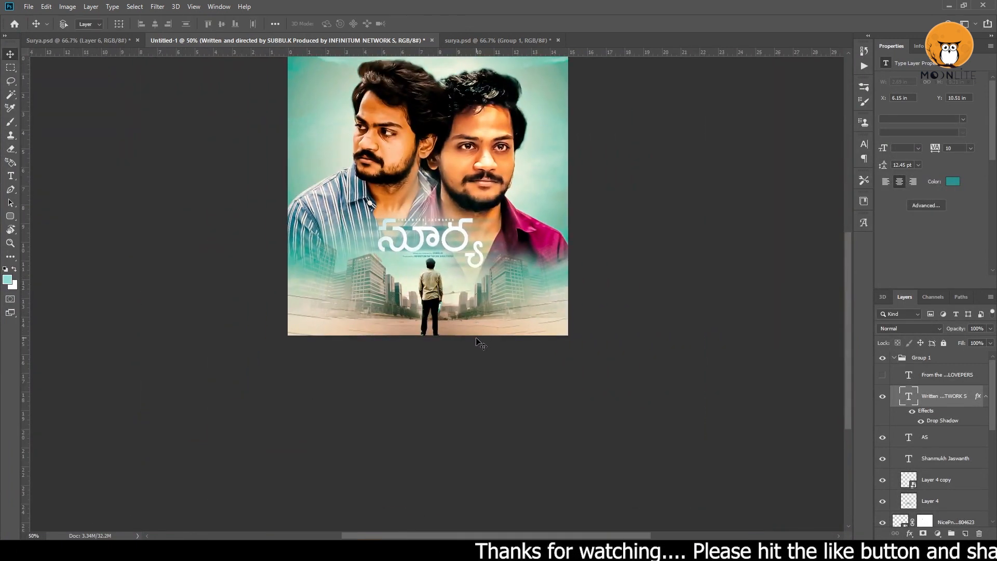
# Hide the layer effects on the "Written and directed" credit text
pyautogui.click(912, 411)
pyautogui.keyDown('ctrl'); pyautogui.click(448, 282); pyautogui.keyUp('ctrl')
pyautogui.keyDown('alt'); pyautogui.click(448, 282); pyautogui.keyUp('alt')
pyautogui.keyDown('alt'); pyautogui.click(448, 281); pyautogui.keyUp('alt')
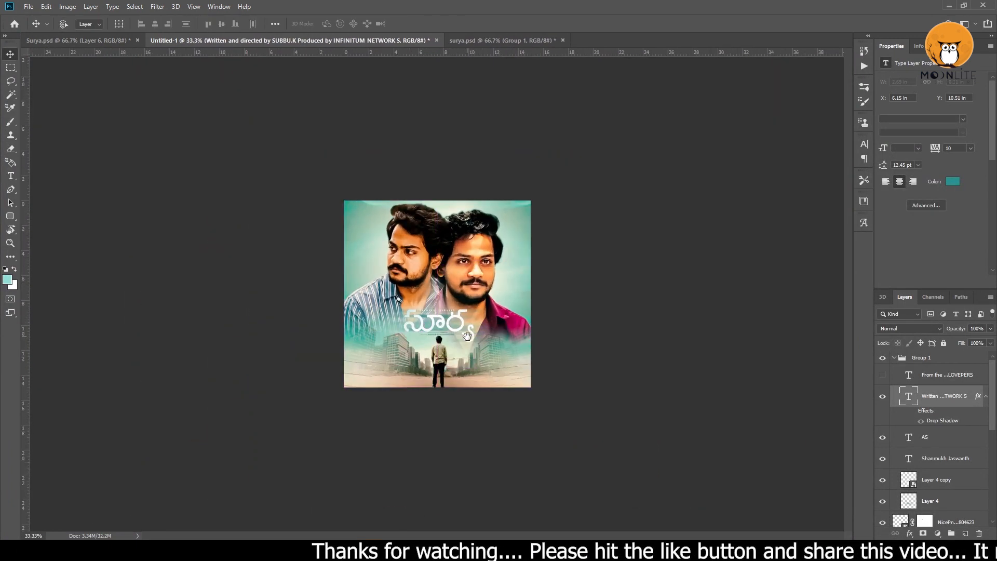
# Create a new layer beneath the title group and paint a soft light-teal glow behind the title with a 500 px brush
pyautogui.click(894, 358)
pyautogui.click(905, 374)
pyautogui.hotkey('ctrl', 'shift', 'n')
pyautogui.press('Return')
pyautogui.hotkey('ctrl', '1')
pyautogui.press('b')
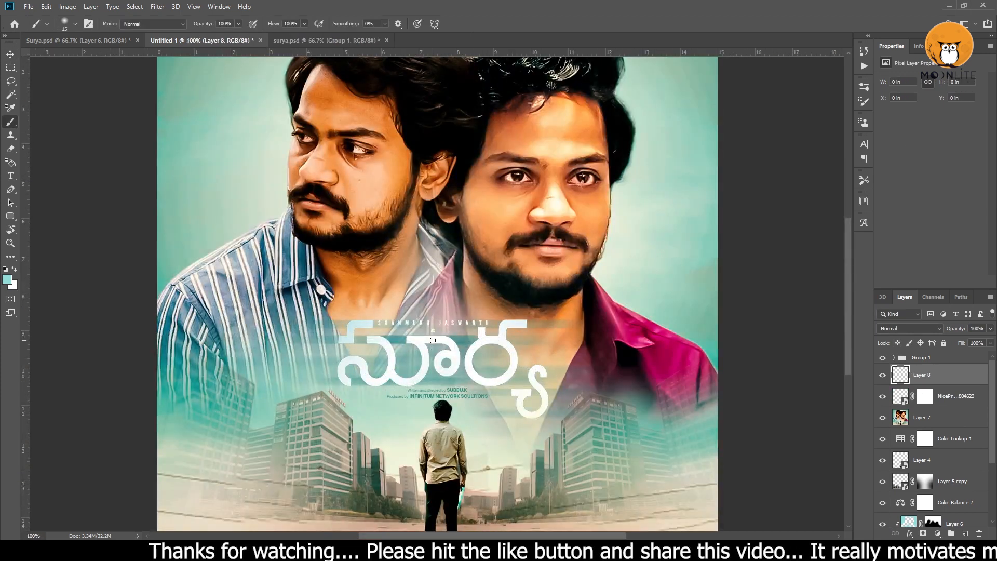
pyautogui.click(440, 361)
pyautogui.click(437, 360)
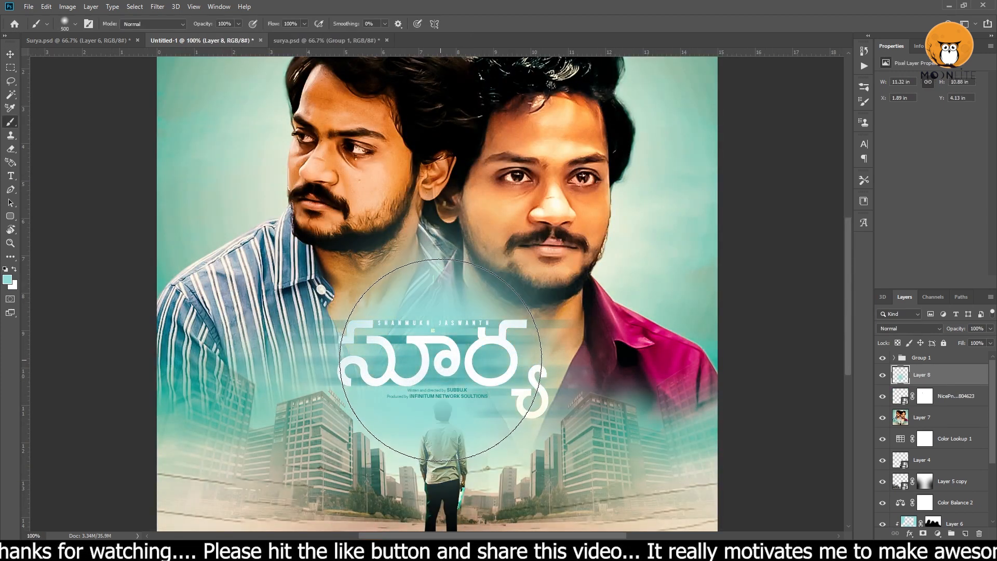
# Mask the teal glow layer with the standing man's outline so the glow is hidden over him
pyautogui.keyDown('alt'); pyautogui.click(440, 360); pyautogui.keyUp('alt')
pyautogui.keyDown('alt'); pyautogui.click(446, 364); pyautogui.keyUp('alt')
pyautogui.keyDown('ctrl'); pyautogui.click(900, 460); pyautogui.keyUp('ctrl')
pyautogui.keyDown('alt'); pyautogui.click(922, 533); pyautogui.keyUp('alt')
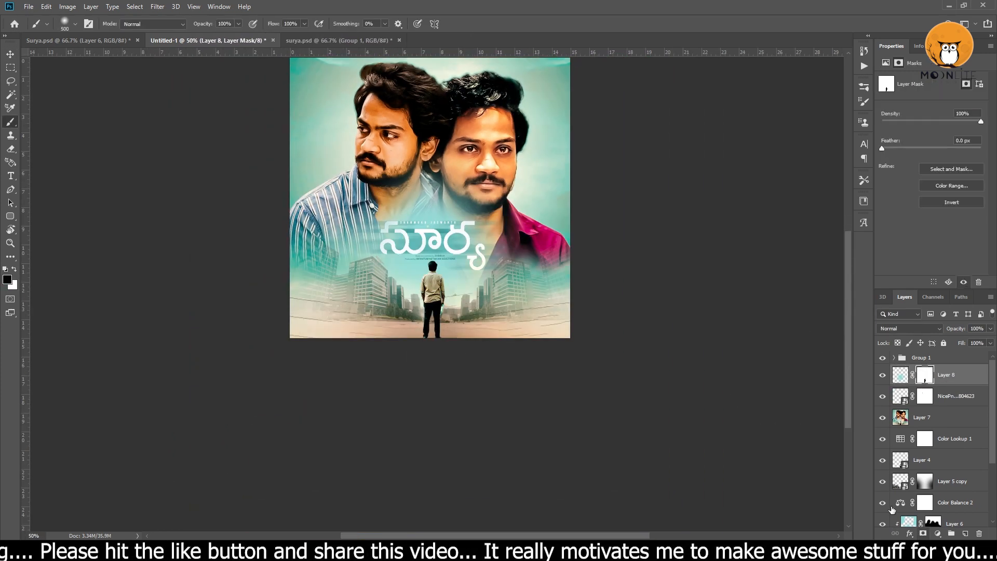
pyautogui.scroll(2, 485, 329)
pyautogui.scroll(-2, 487, 328)
pyautogui.hotkey('ctrl', '+')
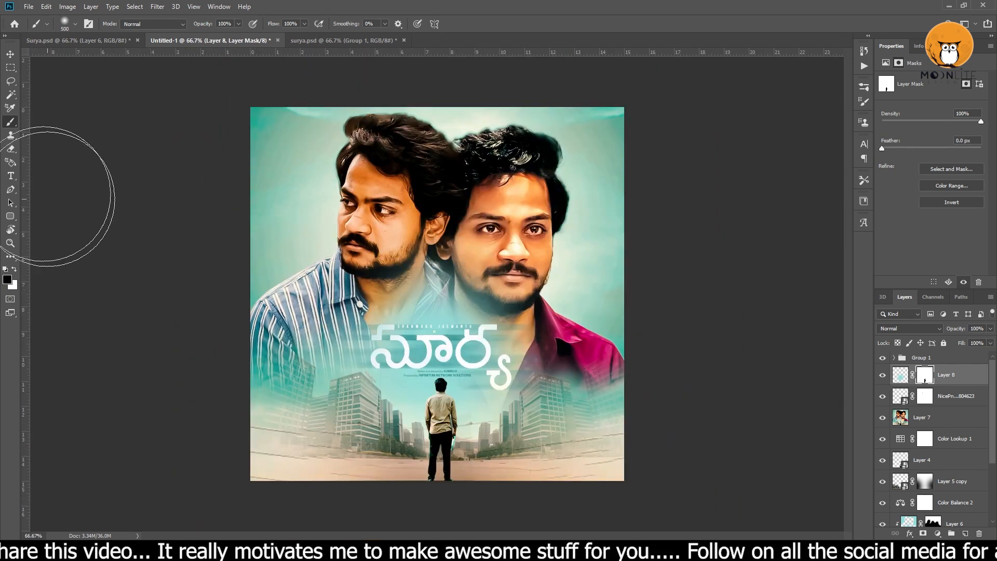
# Add a new top layer and paint a soft light haze along the poster's bottom edge with the 500 px brush
pyautogui.click(11, 54)
pyautogui.click(921, 358)
pyautogui.hotkey('ctrl', 'alt', 'shift', 'n')
pyautogui.press('b')
pyautogui.hotkey('ctrl', '-')
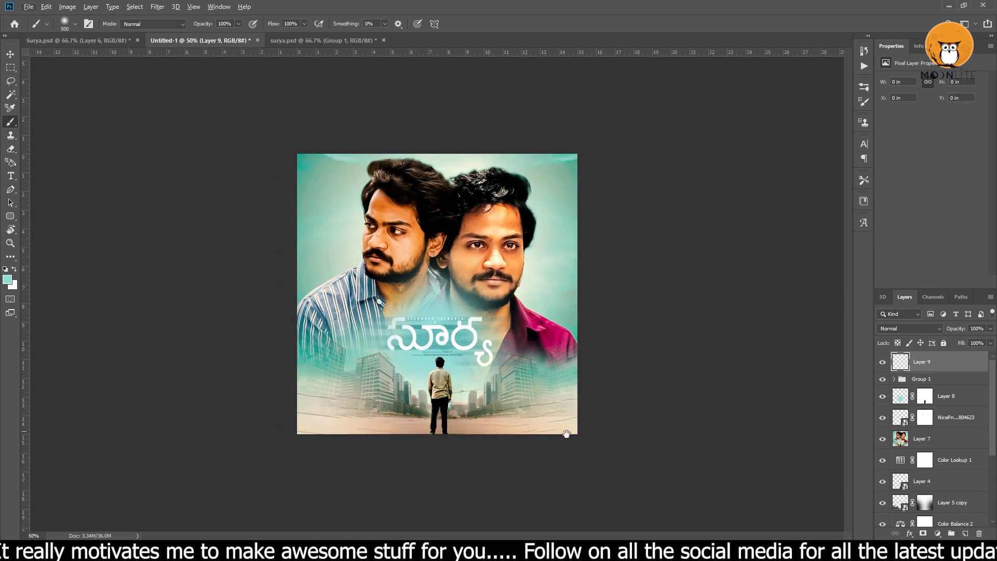
pyautogui.moveTo(259, 398)
pyautogui.mouseDown()
pyautogui.moveTo(692, 398)
pyautogui.moveTo(445, 485)
pyautogui.mouseUp()
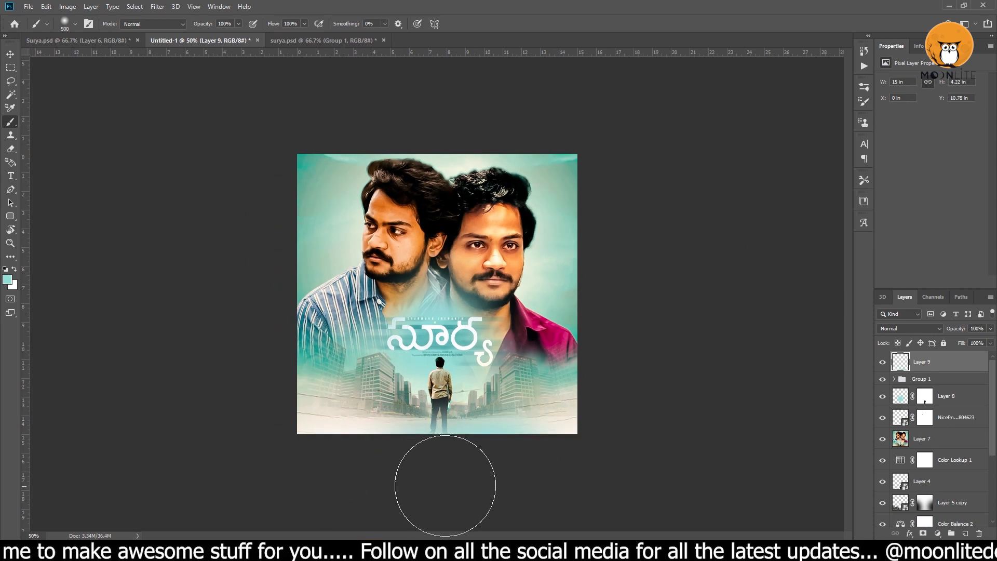
pyautogui.hotkey('ctrl', 'z')
pyautogui.hotkey('ctrl', 'shift', 'z')
pyautogui.hotkey('ctrl', '-')
pyautogui.hotkey('ctrl', '-')
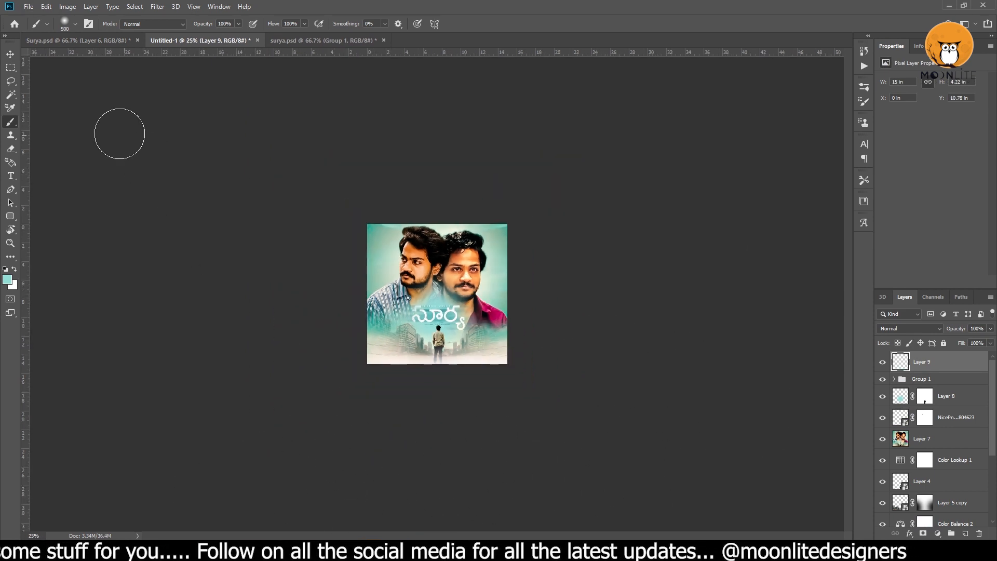
# Open the contents of the title lettering's smart object, Layer 4 copy
pyautogui.click(10, 54)
pyautogui.hotkey('ctrl', '+')
pyautogui.hotkey('ctrl', '+')
pyautogui.hotkey('ctrl', '+')
pyautogui.hotkey('ctrl', '+')
pyautogui.keyDown('ctrl'); pyautogui.click(442, 341); pyautogui.keyUp('ctrl')
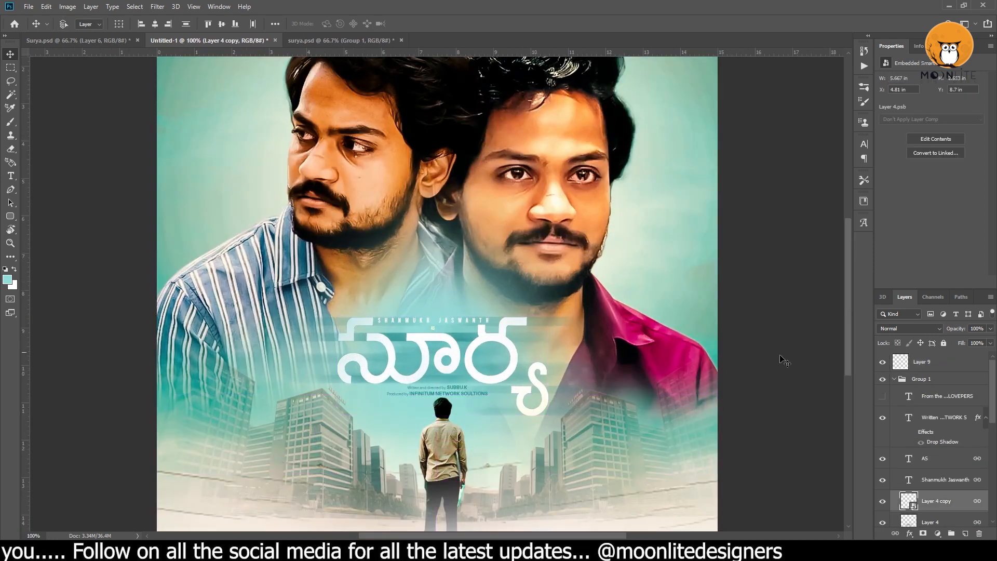
pyautogui.doubleClick(914, 504)
# Fill the title lettering with bright yellow, then save and close the smart object
pyautogui.click(8, 280)
pyautogui.click(870, 457)
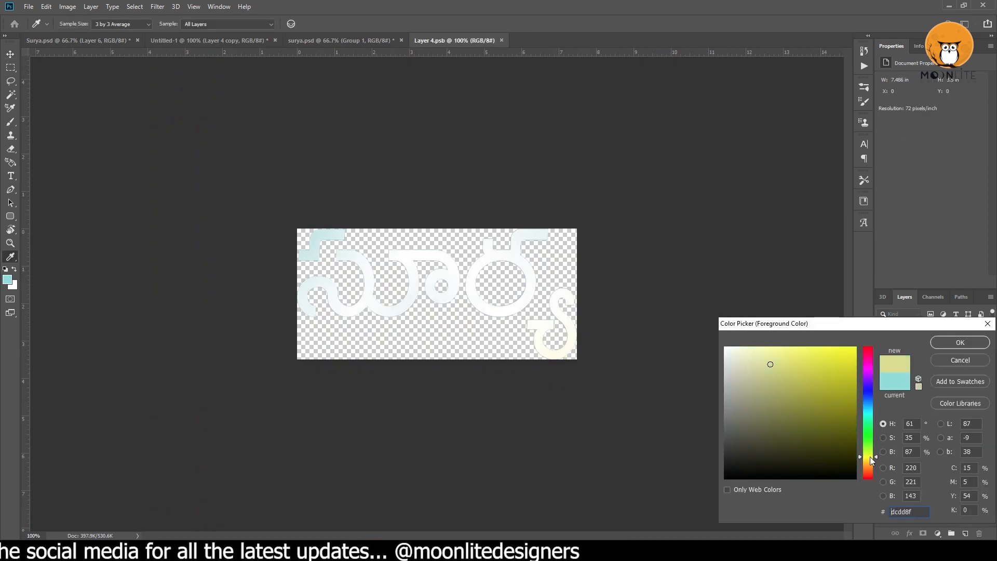
pyautogui.click(856, 347)
pyautogui.click(938, 346)
pyautogui.click(921, 353)
pyautogui.hotkey('alt', 'shift', 'BackSpace')
pyautogui.hotkey('ctrl', 's')
pyautogui.hotkey('ctrl', 'w')
pyautogui.scroll(-4, 468, 365)
pyautogui.scroll(4, 465, 306)
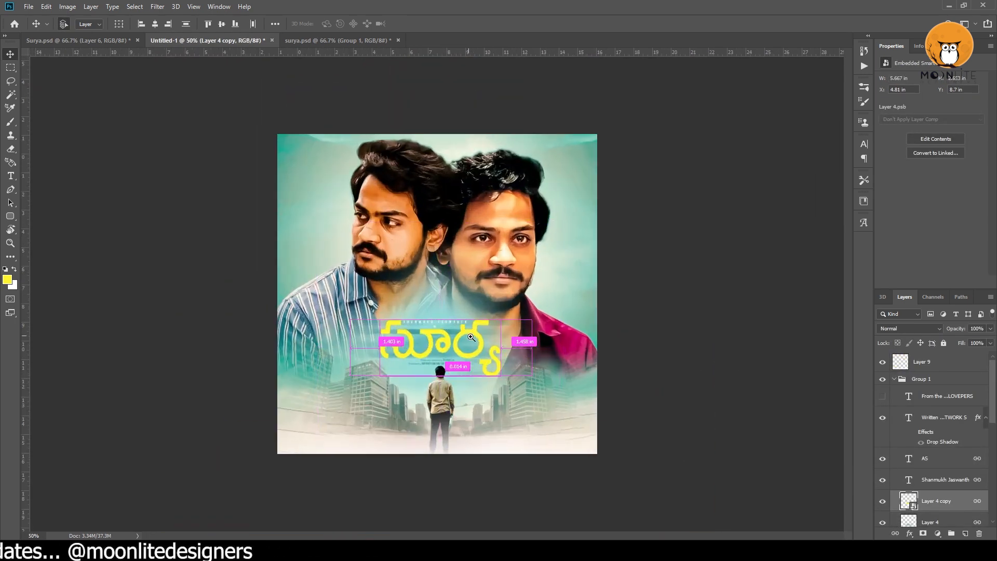
# Recolor the "Written and directed" credit text with a darker teal based on a color sampled from the poster
pyautogui.keyDown('ctrl'); pyautogui.click(462, 394); pyautogui.keyUp('ctrl')
pyautogui.hotkey('ctrl', 'z')
pyautogui.scroll(1, 490, 400)
pyautogui.moveTo(489, 400); pyautogui.dragTo(442, 293)
pyautogui.press('i')
pyautogui.click(574, 409)
pyautogui.click(6, 280)
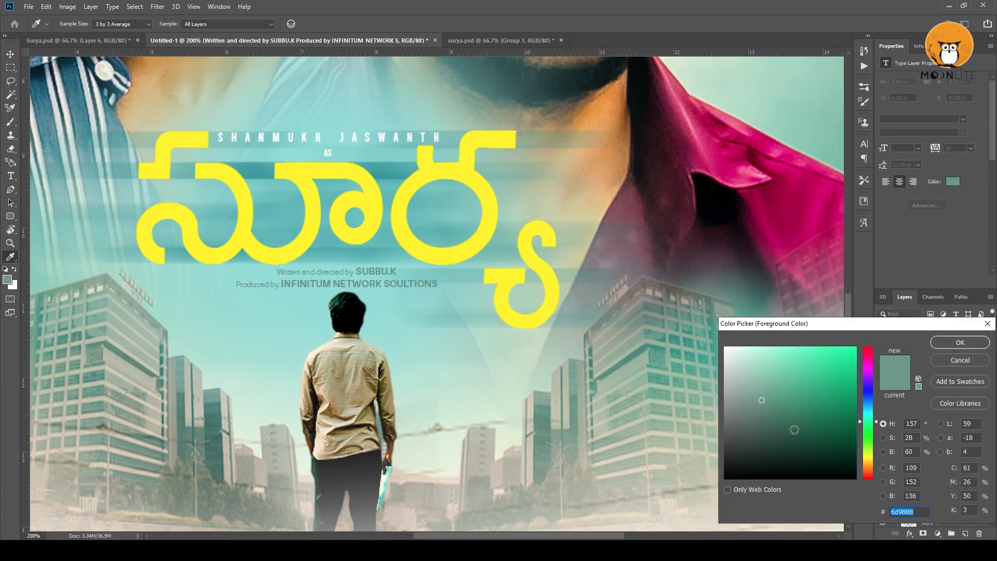
pyautogui.press('Return')
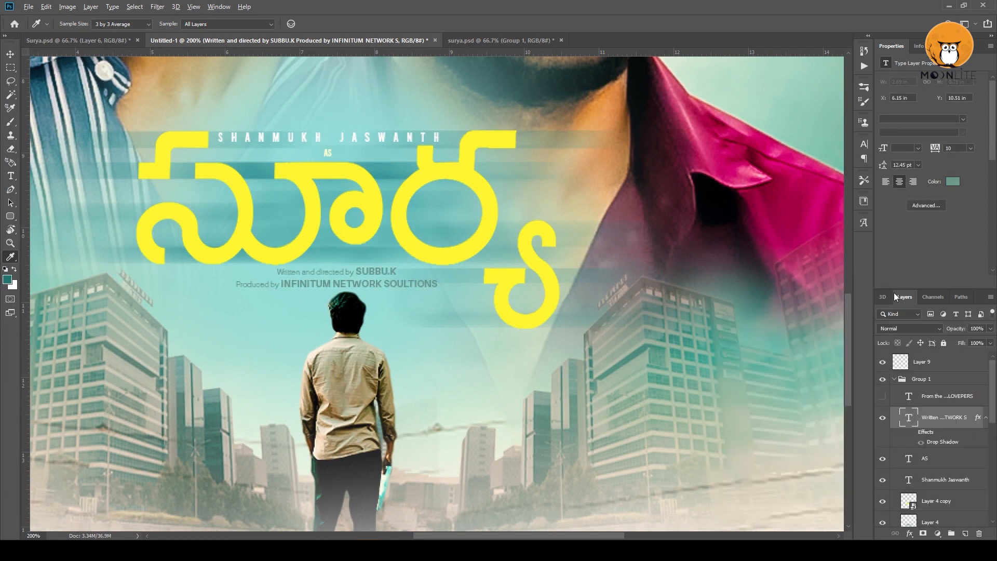
# Recolor the actor-name line and the "AS" text above the title with the dark teal foreground color
pyautogui.scroll(-3, 426, 229)
pyautogui.click(10, 54)
pyautogui.click(397, 264)
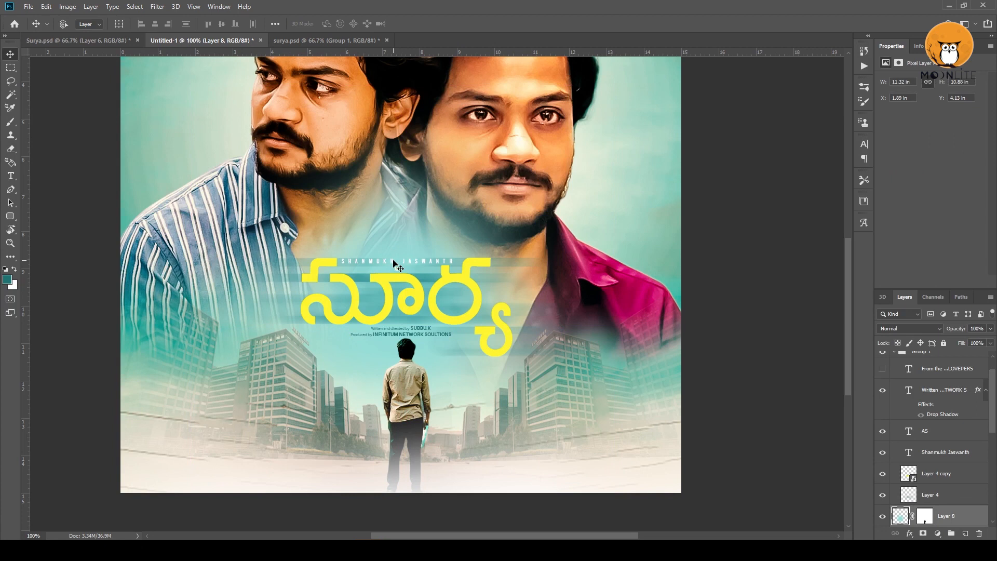
pyautogui.click(389, 262)
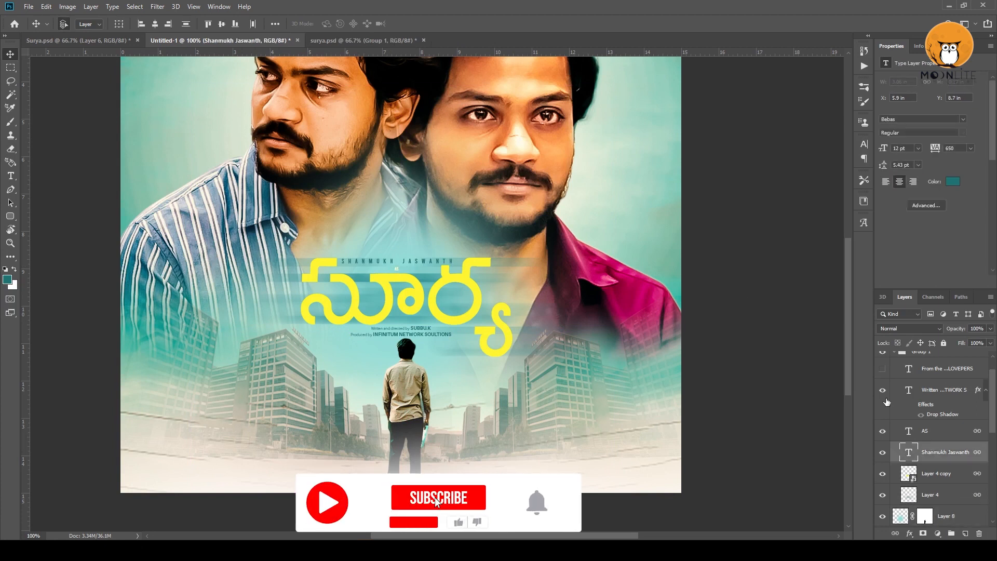
pyautogui.click(929, 431)
pyautogui.scroll(-3, 441, 292)
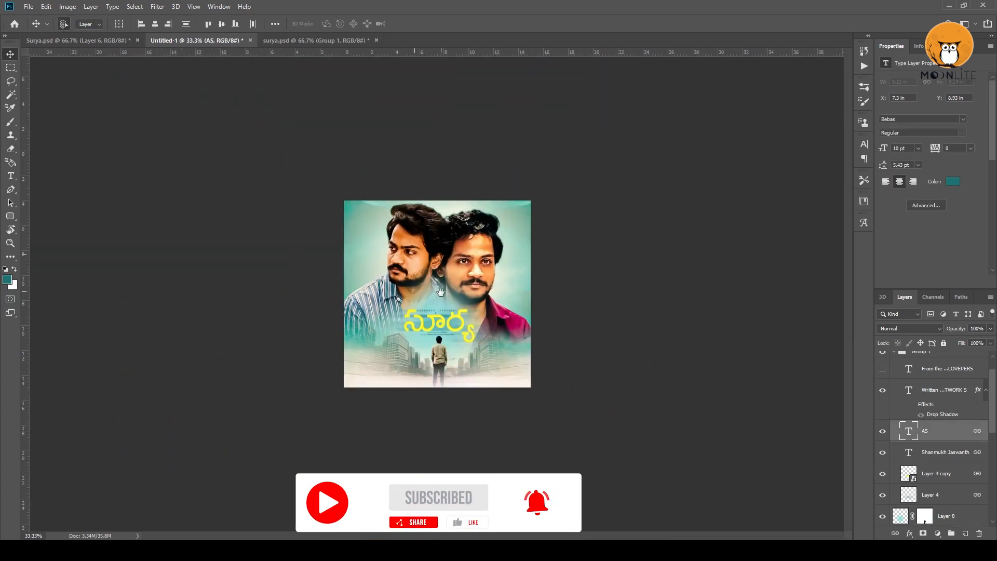
# Create a new layer above Layer 9 and marquee-select the whole canvas
pyautogui.scroll(2, 961, 390)
pyautogui.click(894, 379)
pyautogui.click(935, 363)
pyautogui.keyDown('ctrl'); pyautogui.click(499, 343); pyautogui.keyUp('ctrl')
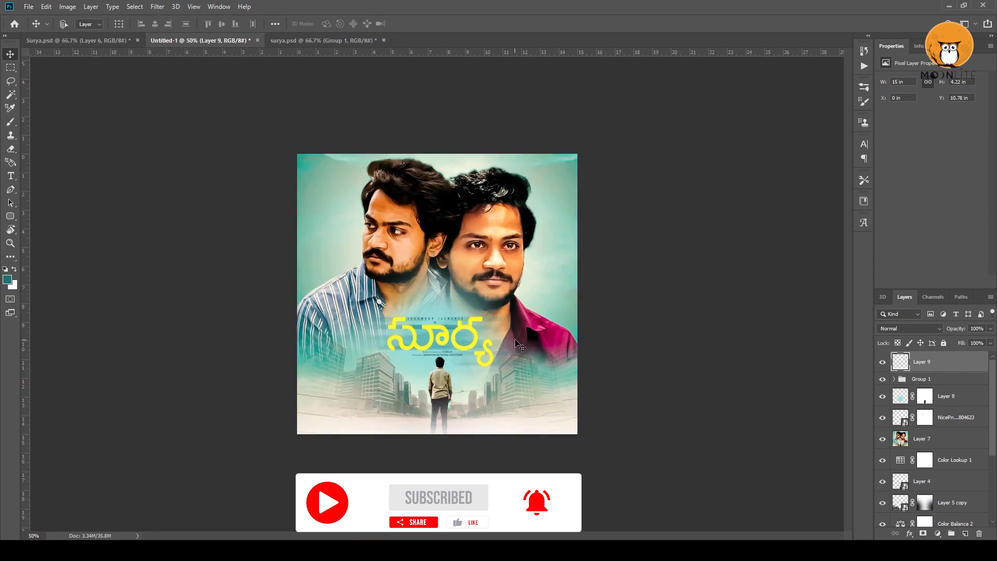
pyautogui.hotkey('ctrl', 'shift', 'n')
pyautogui.press('Return')
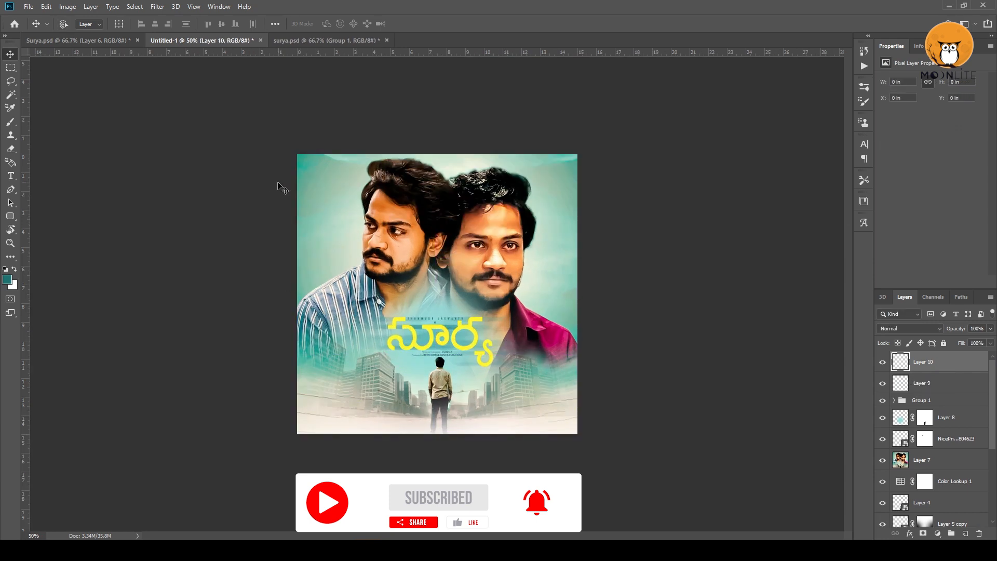
pyautogui.click(10, 67)
pyautogui.moveTo(295, 152); pyautogui.dragTo(613, 442)
# Contract the selection inward from the canvas bounds in two passes, applying the effect at the canvas bounds
pyautogui.click(135, 6)
pyautogui.moveTo(144, 153)
pyautogui.click(260, 186)
pyautogui.press('Return')
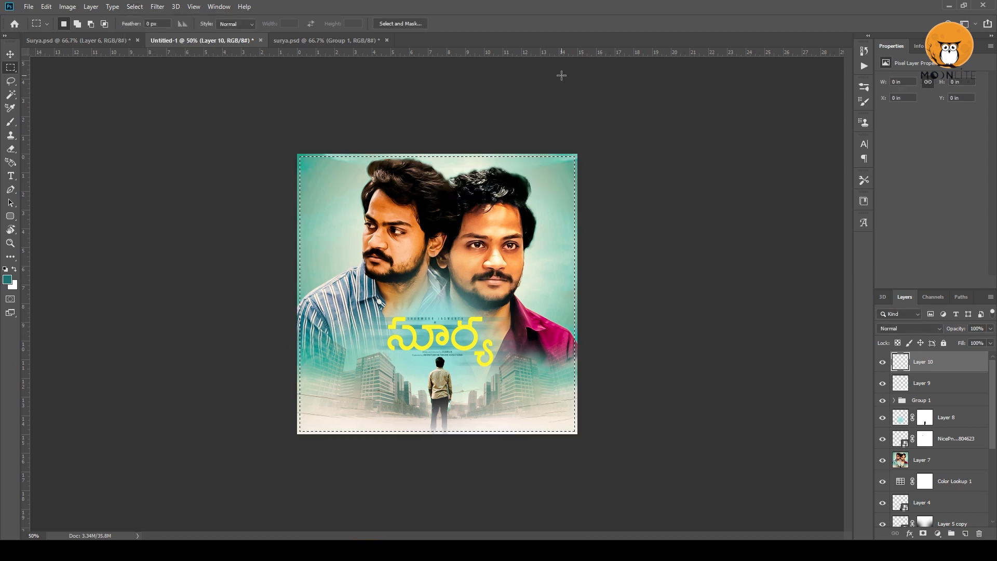
pyautogui.click(135, 6)
pyautogui.moveTo(150, 154)
pyautogui.click(260, 186)
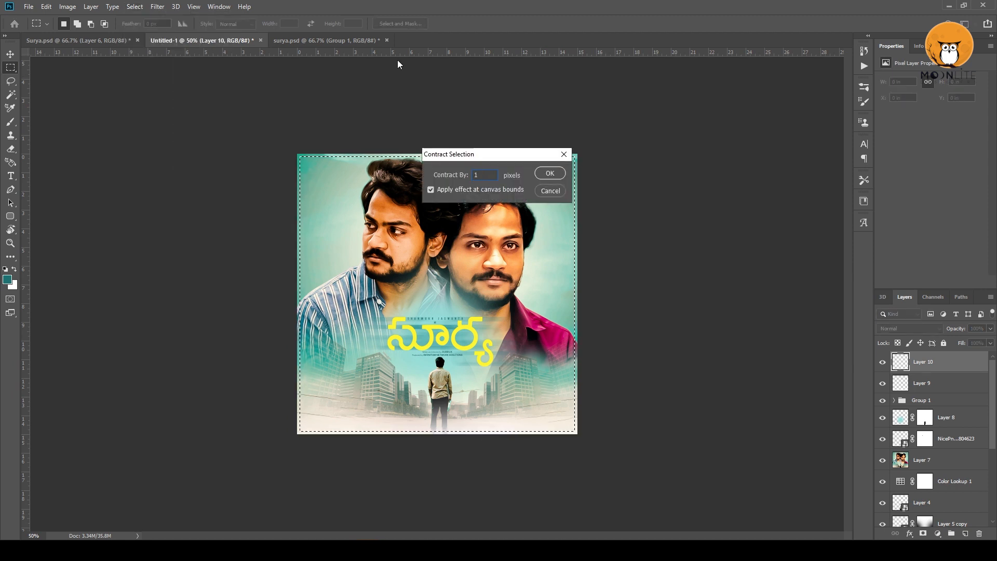
pyautogui.press('Return')
# Fill the narrow strip along the canvas edges with white as a border frame and clear the selection
pyautogui.hotkey('alt', 'BackSpace')
pyautogui.hotkey('ctrl', 'BackSpace')
pyautogui.hotkey('ctrl', 'd')
pyautogui.scroll(1, 438, 368)
pyautogui.scroll(-5, 458, 372)
pyautogui.scroll(2, 454, 326)
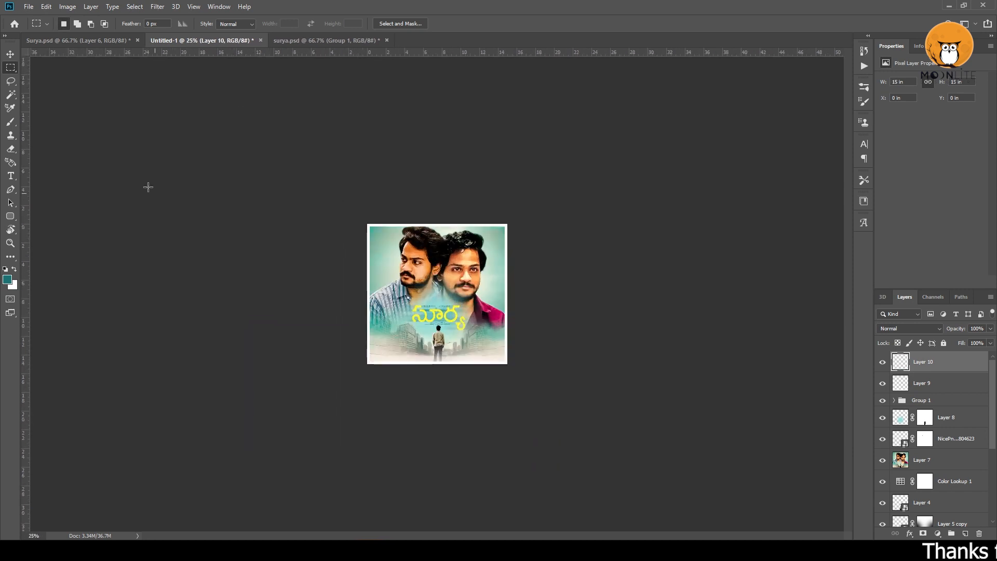
# Recolor the actor-name line, the "AS" text and the "Written and directed" credit white
pyautogui.press('v')
pyautogui.scroll(4, 454, 332)
pyautogui.click(455, 333)
pyautogui.hotkey('ctrl', 'BackSpace')
pyautogui.click(926, 474)
pyautogui.click(453, 404)
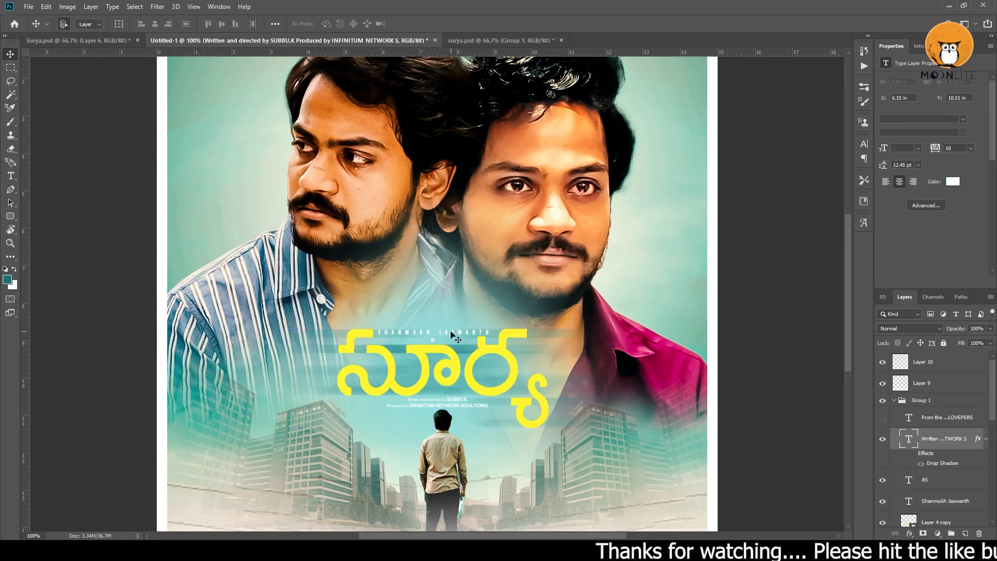
pyautogui.scroll(-4, 456, 363)
pyautogui.scroll(2, 462, 342)
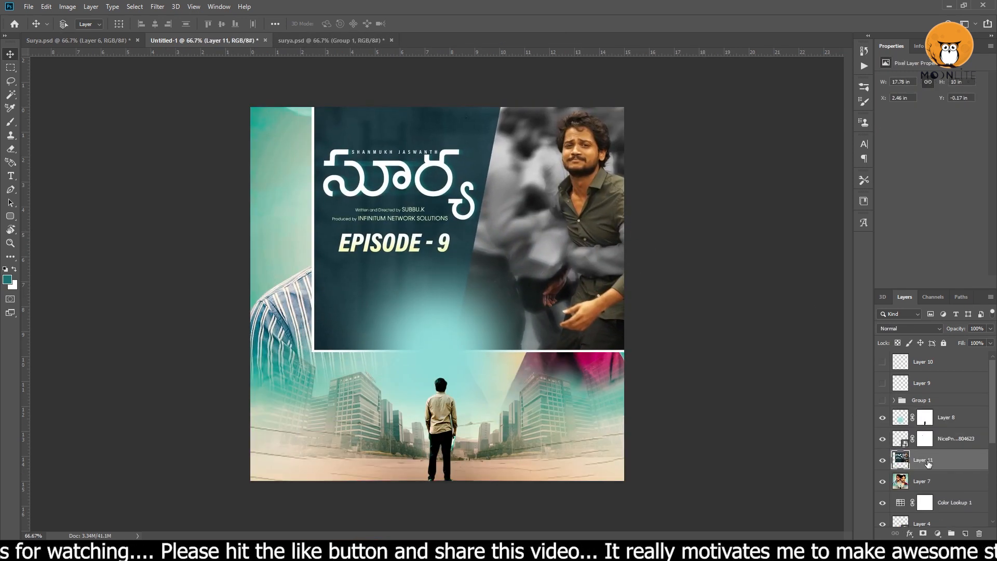
# Set Layer 11 to Overlay and mask it out over the two portraits using the outline of the lower Group 1 smart object
pyautogui.click(909, 329)
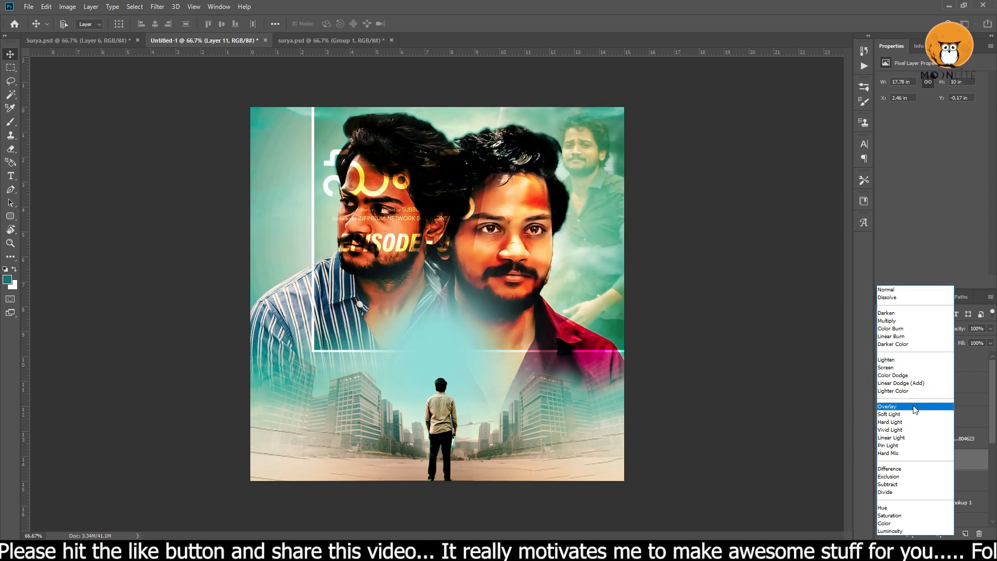
pyautogui.click(913, 406)
pyautogui.click(922, 533)
pyautogui.scroll(-5, 966, 456)
pyautogui.keyDown('ctrl'); pyautogui.click(899, 479); pyautogui.keyUp('ctrl')
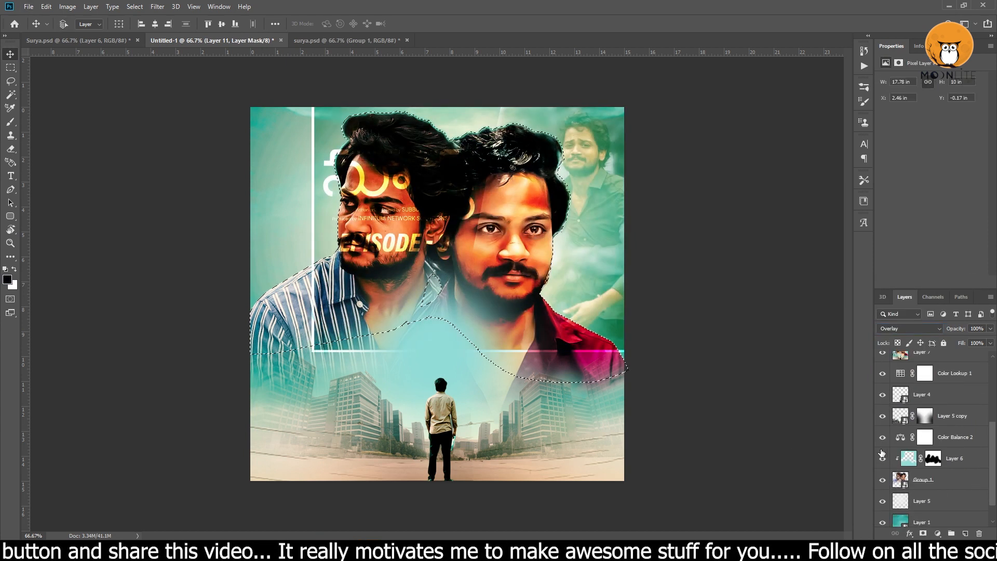
pyautogui.moveTo(992, 444); pyautogui.dragTo(992, 426)
pyautogui.click(924, 367)
pyautogui.hotkey('alt', 'Delete')
pyautogui.hotkey('ctrl', 'd')
# Paint the leftover title text and white frame lines out of Layer 11's mask and shift its image slightly to the right
pyautogui.press('b')
pyautogui.moveTo(498, 311)
pyautogui.mouseDown()
pyautogui.moveTo(512, 334)
pyautogui.moveTo(278, 285)
pyautogui.moveTo(389, 122)
pyautogui.moveTo(451, 197)
pyautogui.mouseUp()
pyautogui.click(900, 367)
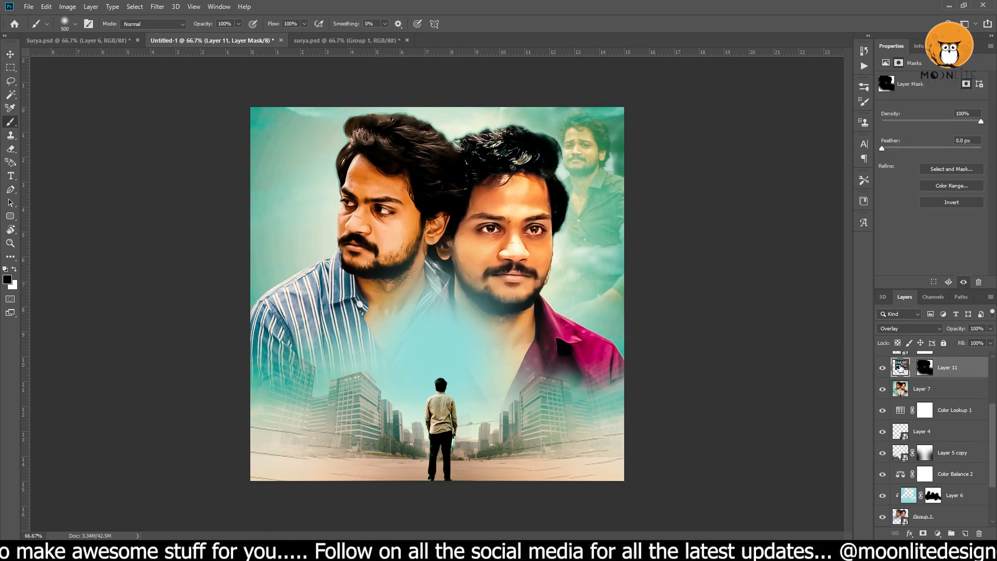
pyautogui.press('v')
pyautogui.moveTo(618, 253); pyautogui.dragTo(627, 251)
pyautogui.click(924, 367)
pyautogui.press('b')
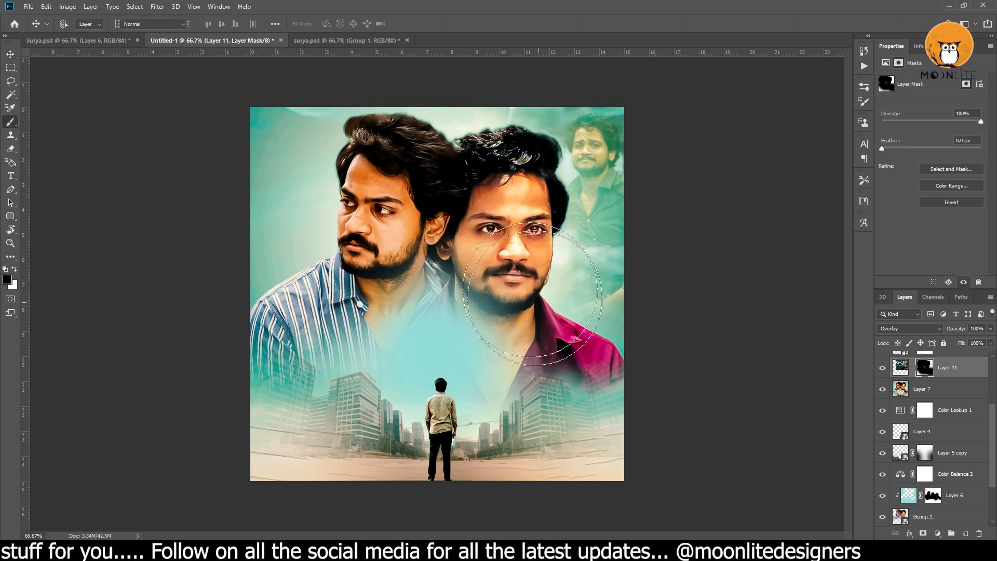
pyautogui.moveTo(439, 282); pyautogui.dragTo(435, 295)
# Bring another face photo in from surya.psd, set it to Overlay and place the face in the poster's upper-left corner
pyautogui.click(11, 54)
pyautogui.click(342, 40)
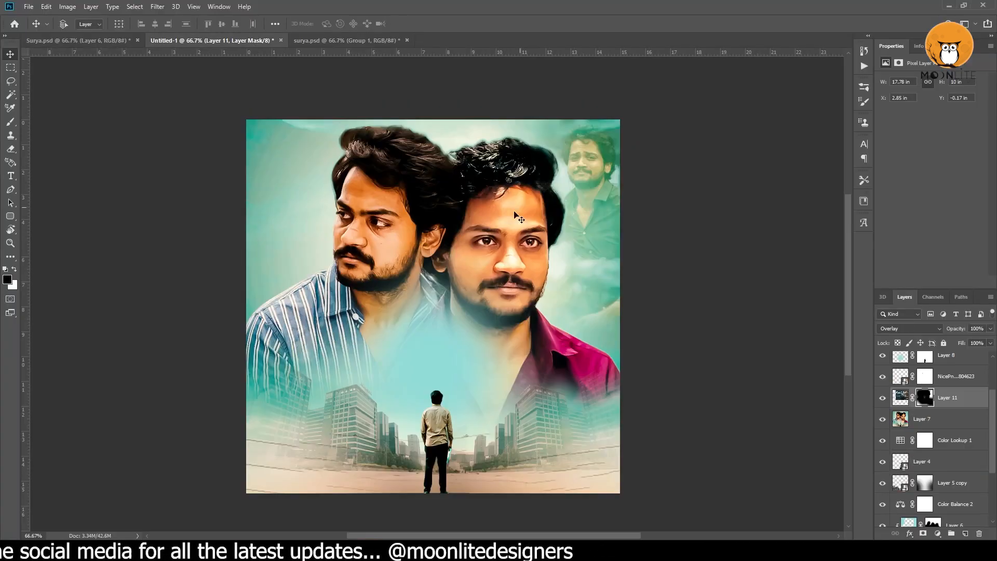
pyautogui.moveTo(483, 319); pyautogui.dragTo(358, 231)
pyautogui.click(910, 329)
pyautogui.click(895, 405)
pyautogui.moveTo(402, 298); pyautogui.dragTo(363, 305)
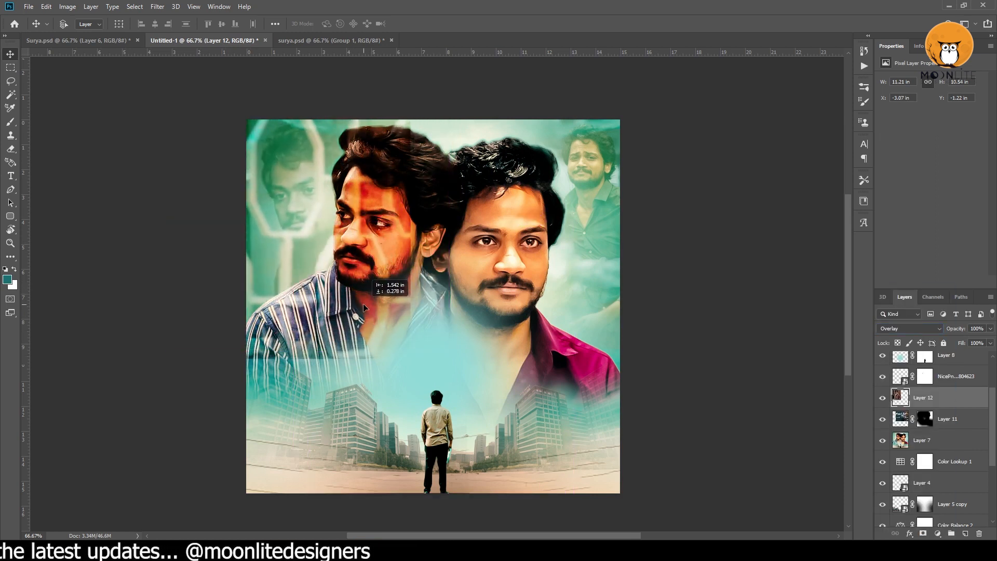
# Mask Layer 12 out over the two portraits and paint away its remaining edges with the brush
pyautogui.moveTo(991, 419); pyautogui.dragTo(989, 481)
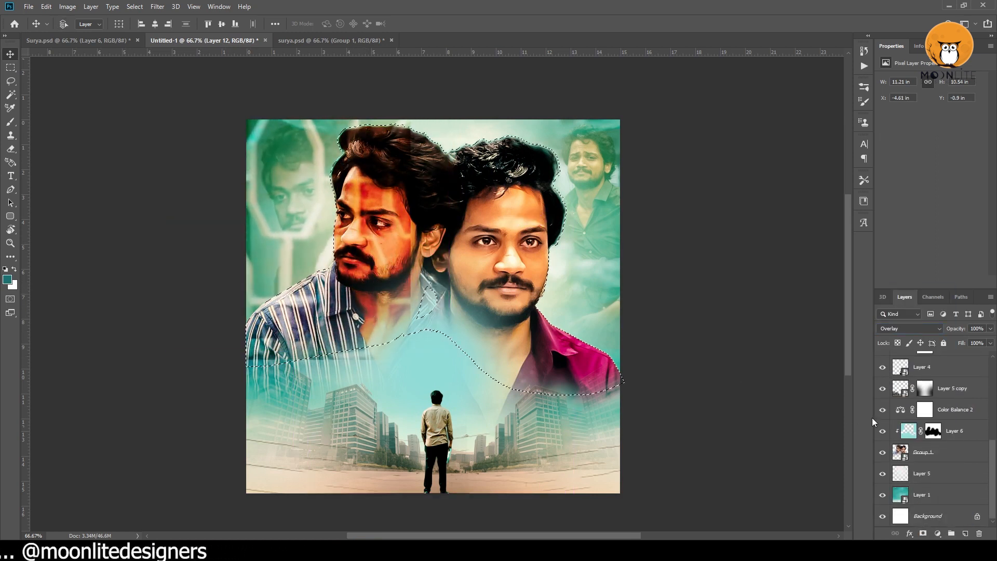
pyautogui.scroll(5, 930, 437)
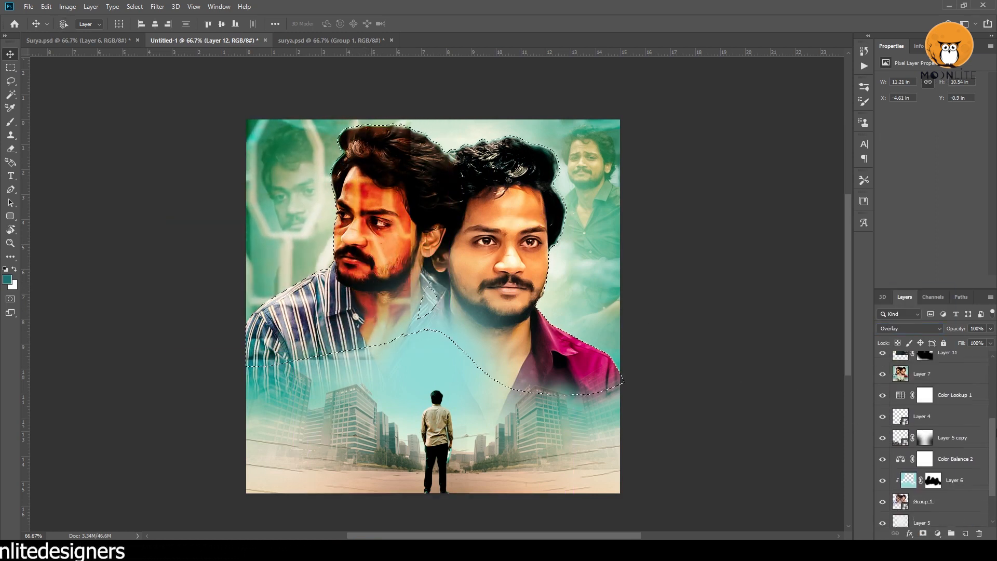
pyautogui.click(923, 534)
pyautogui.press('b')
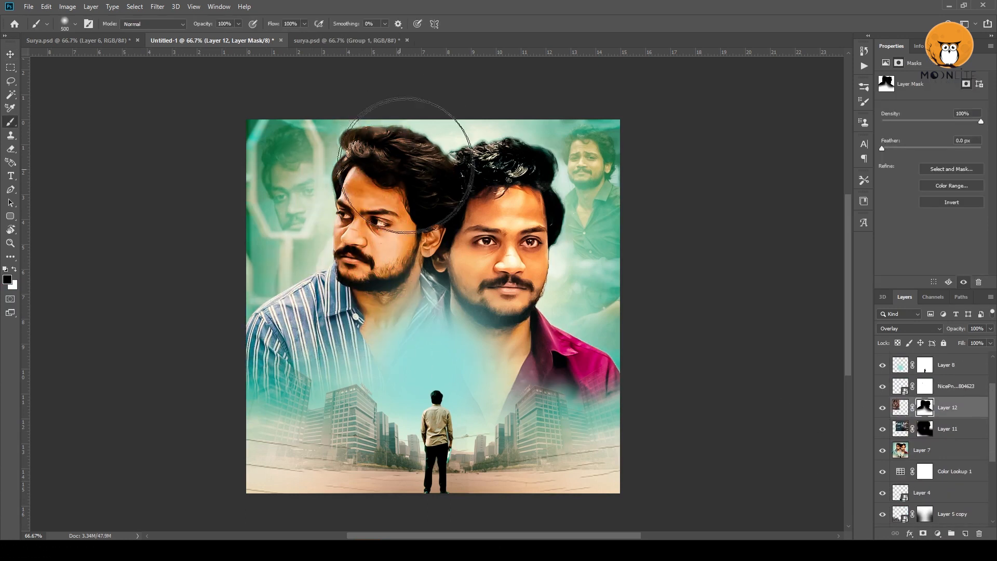
pyautogui.hotkey('ctrl', '-')
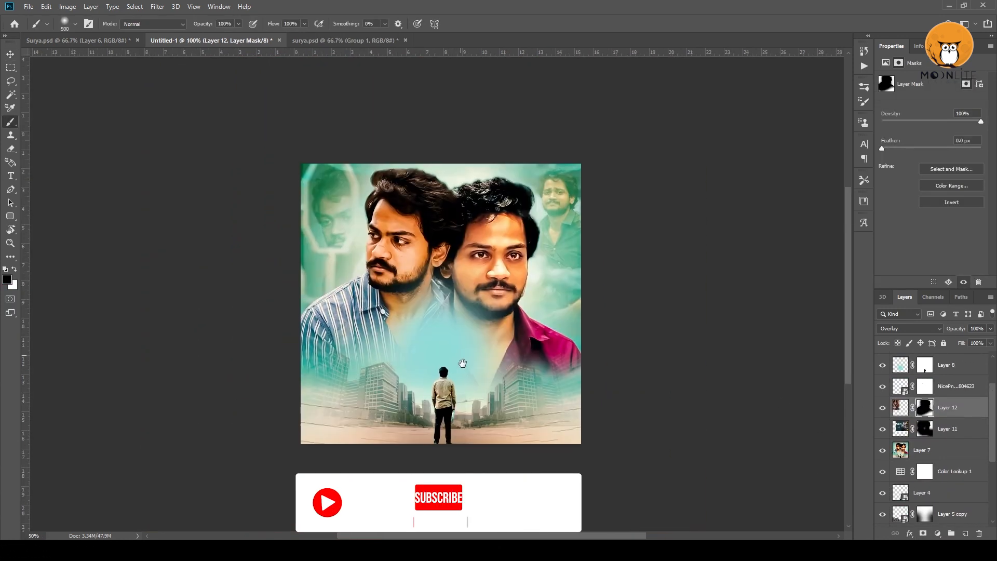
# Show the title group, Layer 9 and Layer 10 with the white border again
pyautogui.press('v')
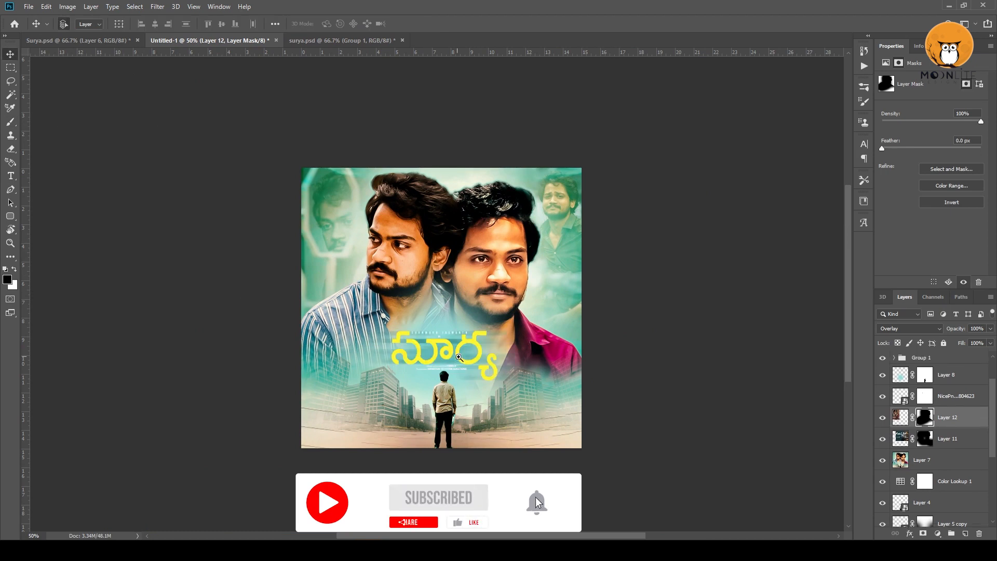
pyautogui.hotkey('ctrl', '-')
pyautogui.moveTo(993, 396); pyautogui.dragTo(992, 375)
pyautogui.moveTo(882, 383); pyautogui.dragTo(883, 362)
pyautogui.hotkey('ctrl', '+')
pyautogui.hotkey('ctrl', '+')
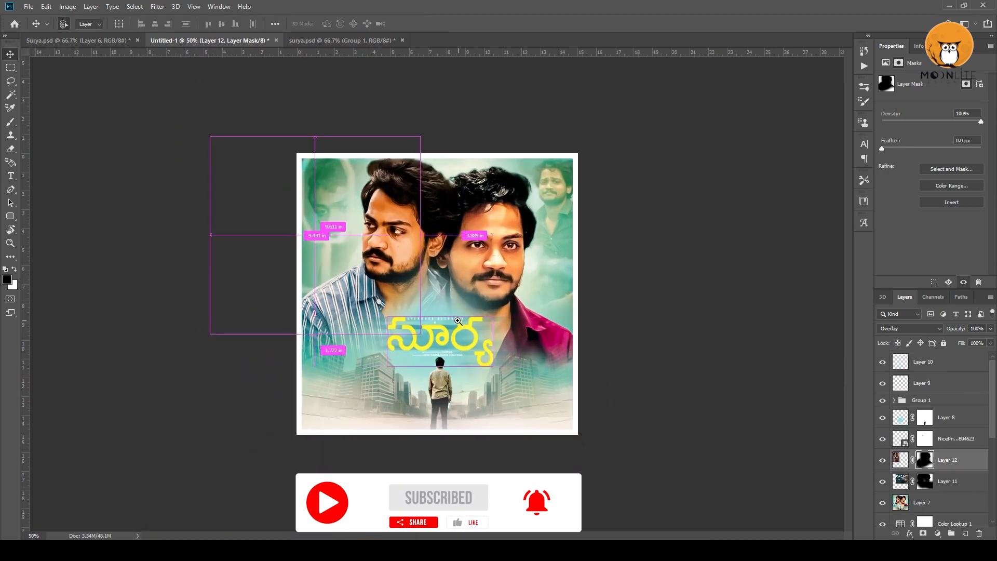
# Add a Color Lookup adjustment above Layer 8 and choose the FoggyNight.3DL look
pyautogui.click(949, 362)
pyautogui.click(956, 417)
pyautogui.click(937, 533)
pyautogui.click(935, 475)
pyautogui.click(950, 82)
pyautogui.click(888, 122)
pyautogui.press('Down')
pyautogui.press('Down')
pyautogui.press('Down')
pyautogui.press('Down')
pyautogui.press('Down')
pyautogui.press('Down')
pyautogui.press('Down')
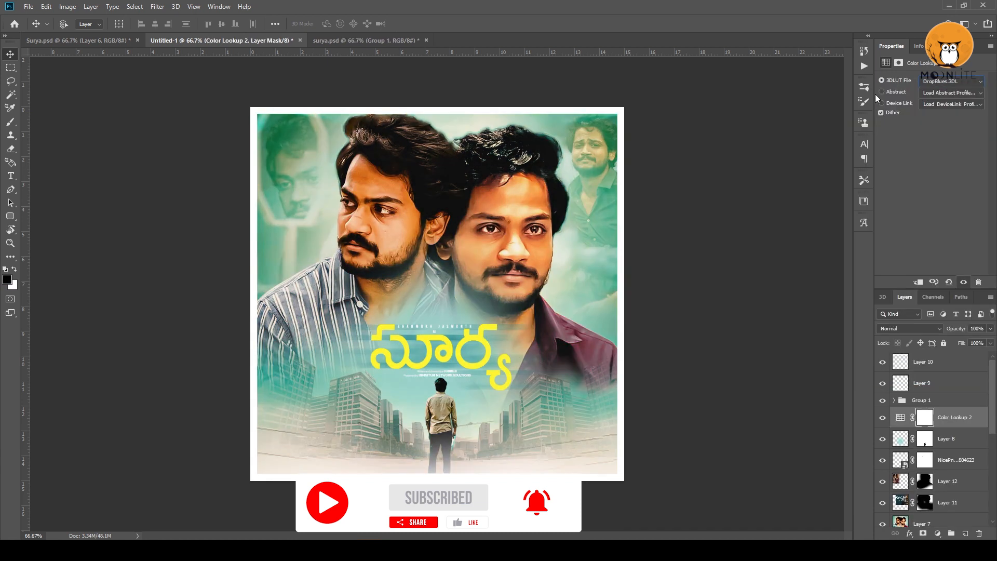
pyautogui.press('Down')
pyautogui.press('Down')
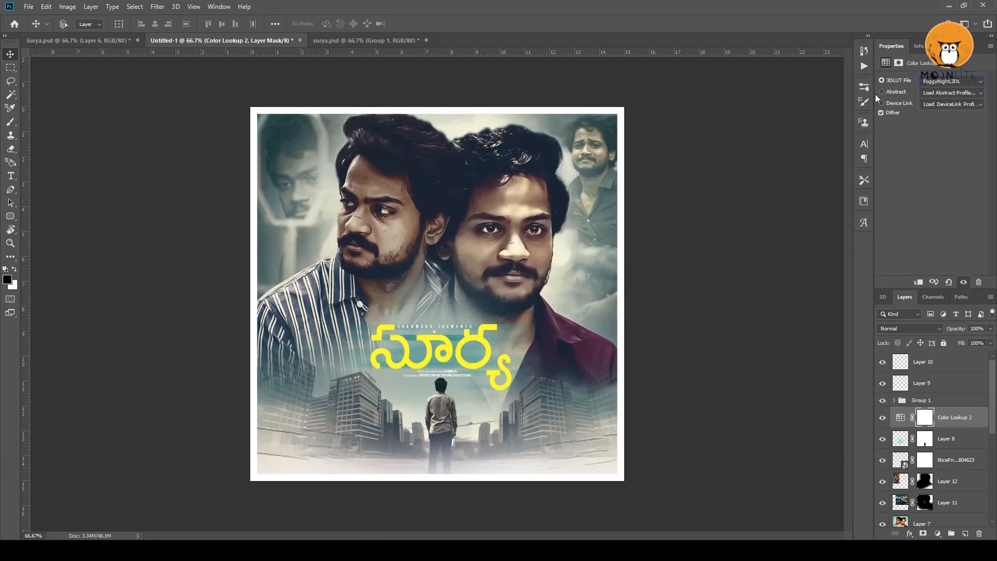
# Reduce the new Color Lookup's fill to 55% and keep its FoggyNight.3DL look
pyautogui.moveTo(976, 357); pyautogui.dragTo(968, 358)
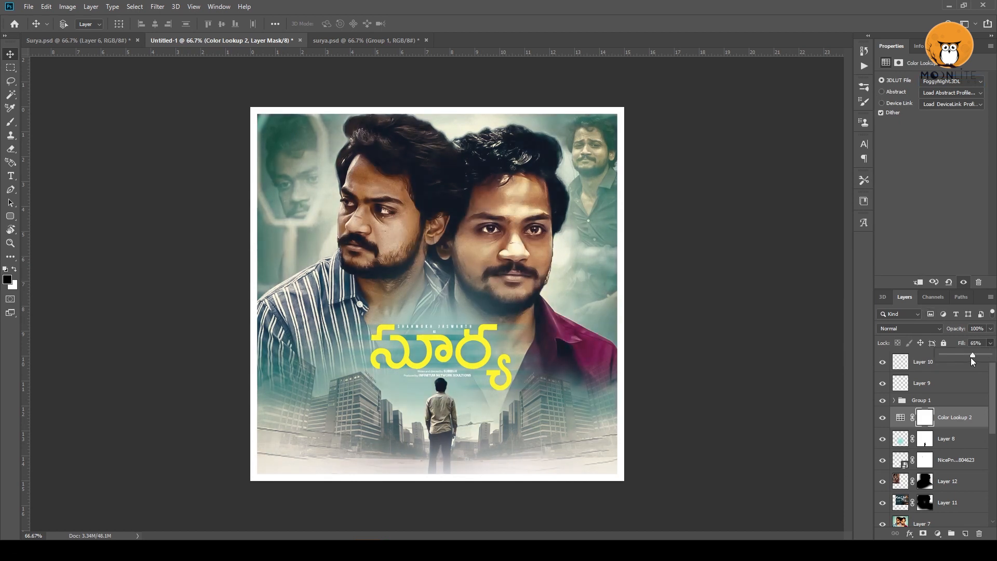
pyautogui.click(950, 81)
pyautogui.click(895, 218)
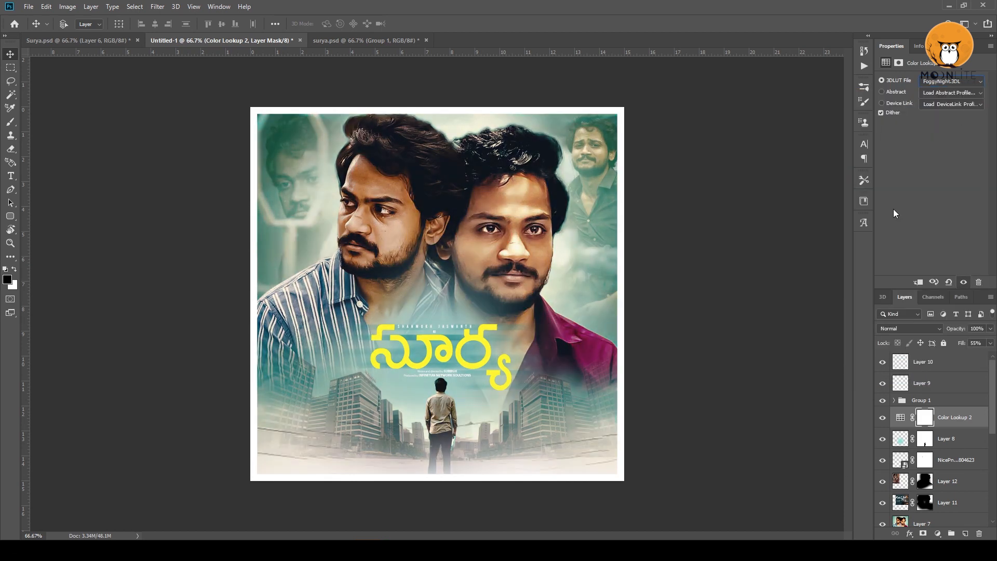
# Soften the Color Lookup 2 effect over both faces by painting black on its mask at 40% opacity
pyautogui.click(924, 413)
pyautogui.press('b')
pyautogui.press('4')
pyautogui.moveTo(519, 237); pyautogui.dragTo(493, 262)
pyautogui.moveTo(403, 207); pyautogui.dragTo(408, 250)
pyautogui.hotkey('ctrl', '-')
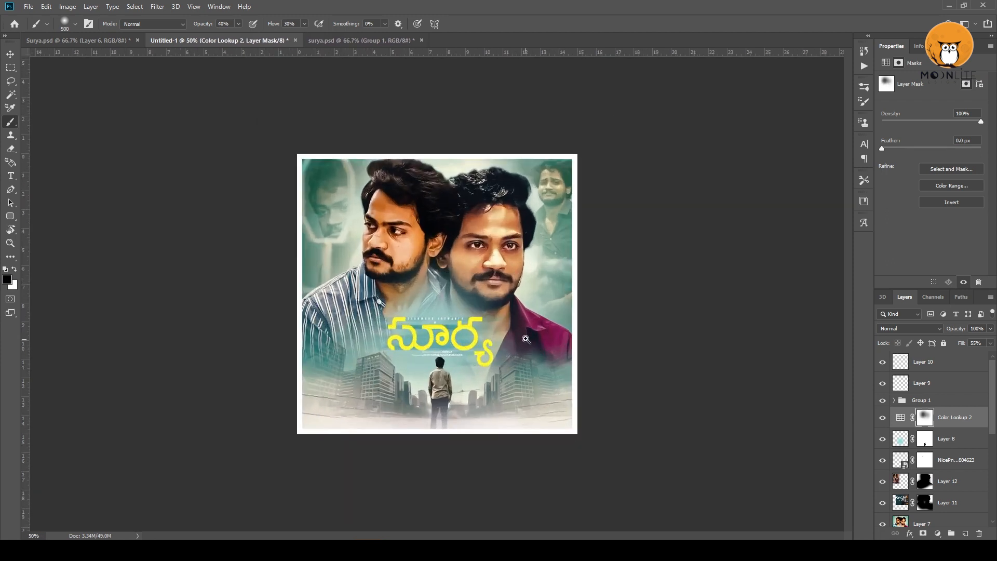
# Stamp the visible artwork above Color Lookup 2 and apply Texturizer with Canvas texture, 50% scaling, relief 2 and Bottom Left light
pyautogui.click(11, 54)
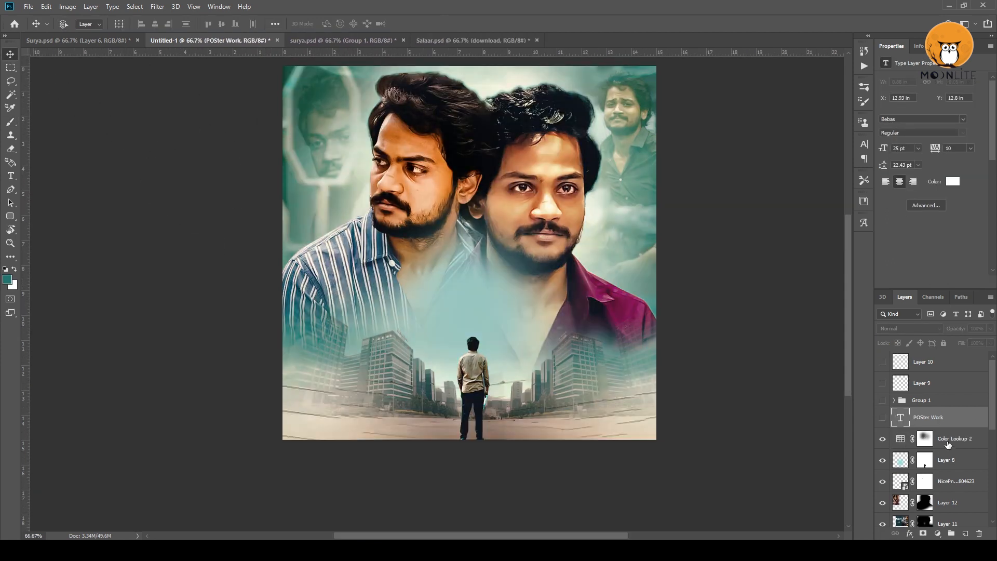
pyautogui.hotkey('ctrl', 'alt', 'shift', 'e')
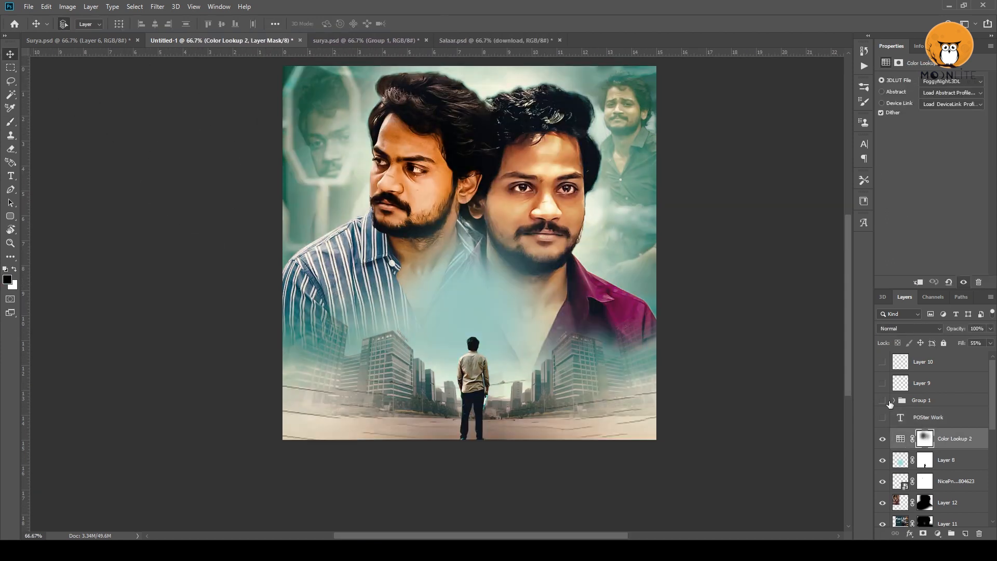
pyautogui.click(157, 6)
pyautogui.click(201, 51)
pyautogui.click(720, 270)
pyautogui.moveTo(876, 132); pyautogui.dragTo(881, 112)
pyautogui.click(910, 145)
pyautogui.click(908, 161)
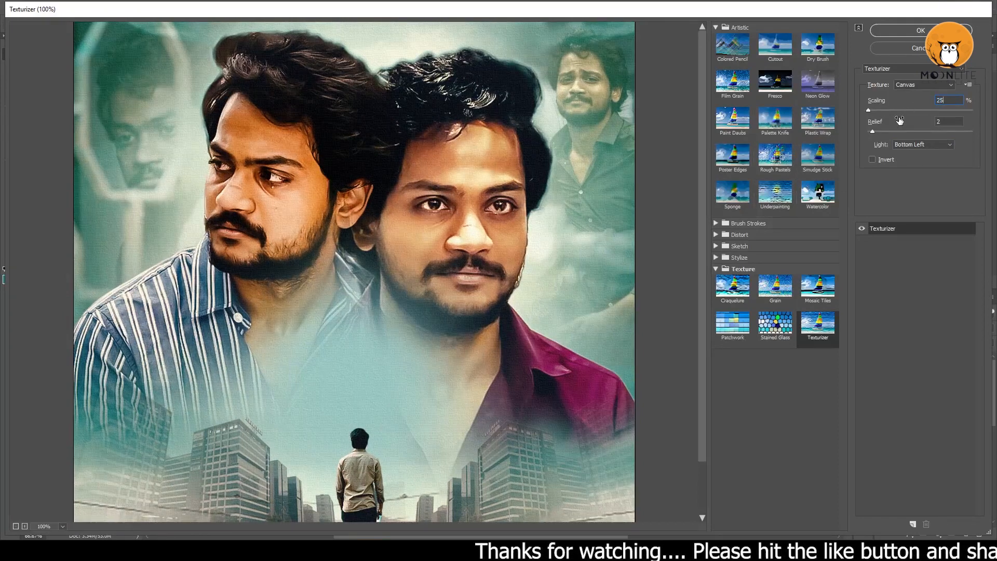
pyautogui.click(872, 132)
pyautogui.click(542, 310)
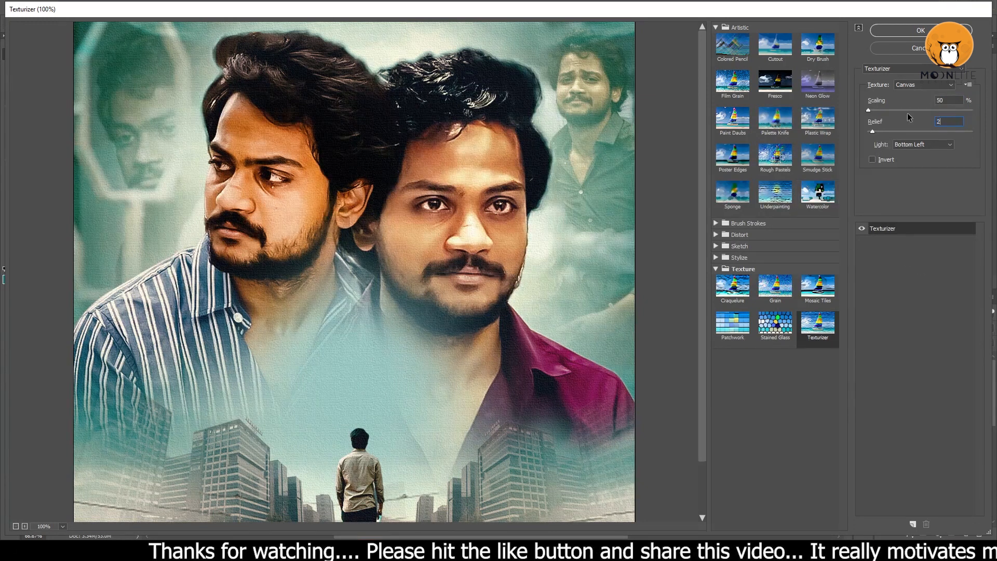
pyautogui.click(920, 32)
# Compare the artwork with and without the textured Layer 13 at close range
pyautogui.keyDown('ctrl'); pyautogui.click(514, 290); pyautogui.keyUp('ctrl')
pyautogui.keyDown('alt'); pyautogui.click(536, 280); pyautogui.keyUp('alt')
pyautogui.keyDown('ctrl'); pyautogui.click(536, 280); pyautogui.keyUp('ctrl')
pyautogui.moveTo(468, 214); pyautogui.dragTo(503, 297)
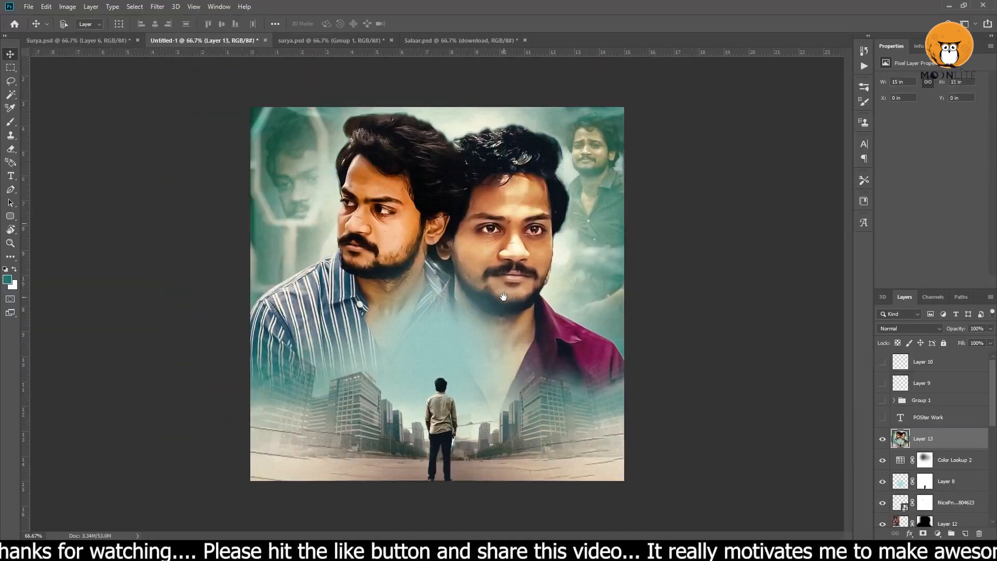
pyautogui.hotkey('ctrl', '+')
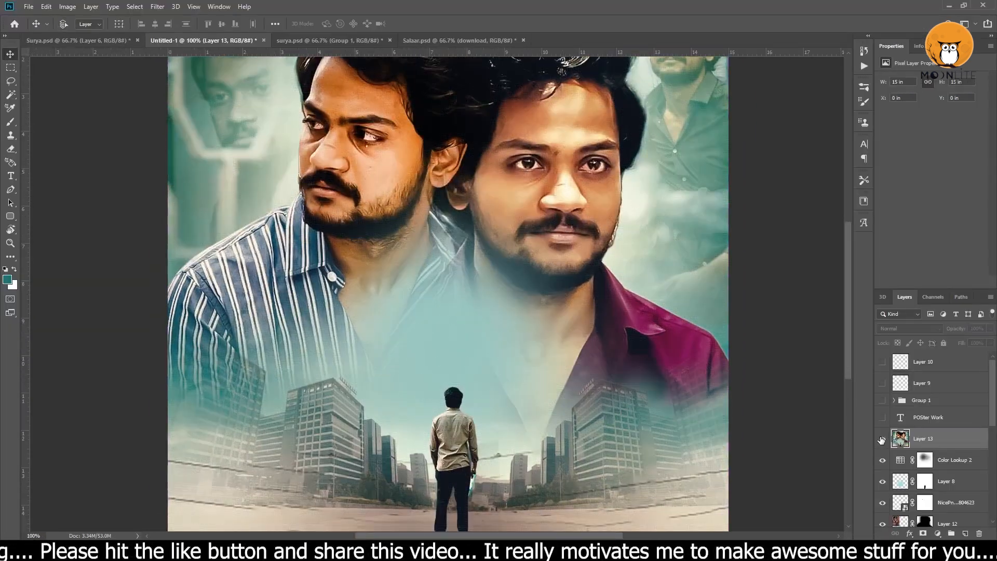
# Bring the pattern fill layer in above Layer 13 and invert its black mask
pyautogui.moveTo(511, 306); pyautogui.dragTo(526, 420)
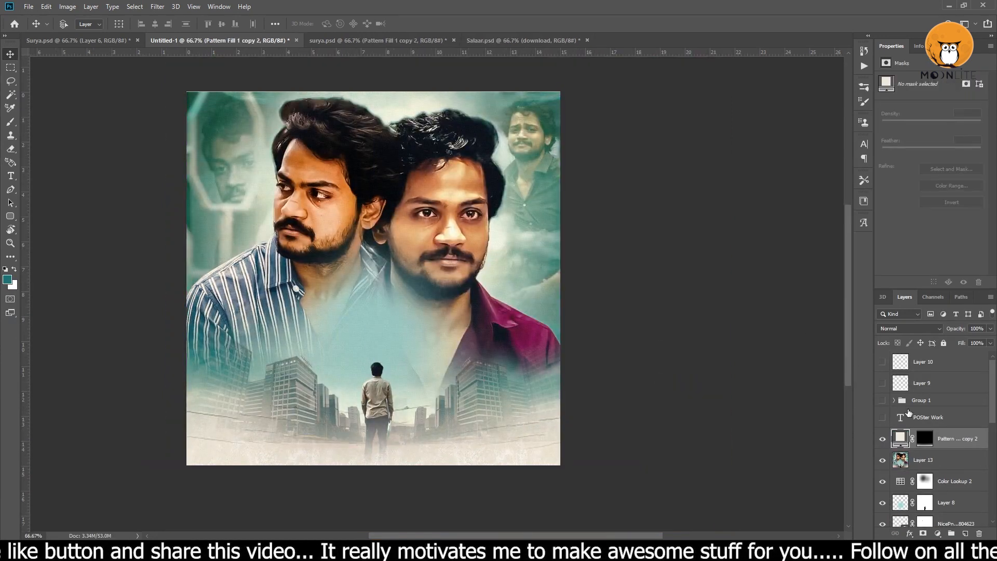
pyautogui.click(924, 439)
pyautogui.hotkey('ctrl', 'i')
# Try blending the pattern fill with Soft Light and reduced opacity and fill, then return it to Normal at 100%
pyautogui.click(900, 439)
pyautogui.click(906, 328)
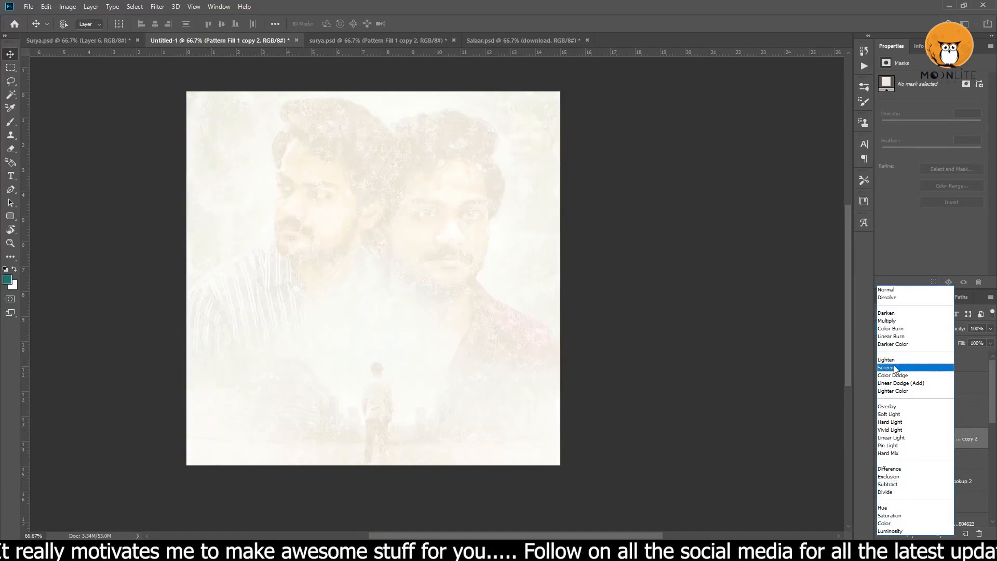
pyautogui.click(890, 415)
pyautogui.click(990, 328)
pyautogui.click(964, 342)
pyautogui.click(961, 358)
pyautogui.click(952, 440)
pyautogui.click(990, 343)
pyautogui.click(960, 357)
pyautogui.doubleClick(884, 439)
pyautogui.click(909, 328)
pyautogui.click(889, 289)
pyautogui.click(982, 359)
pyautogui.moveTo(990, 328); pyautogui.dragTo(992, 356)
pyautogui.click(955, 439)
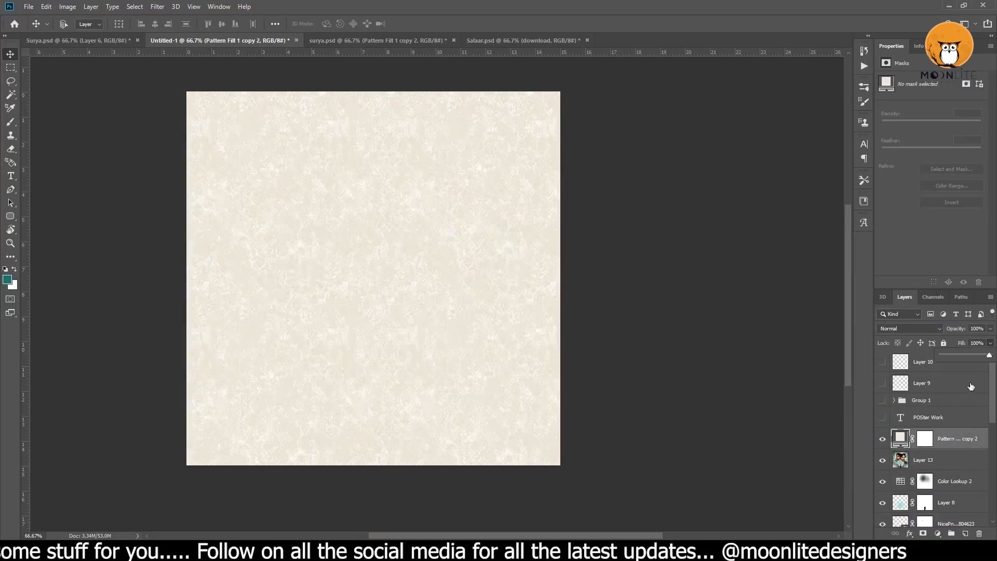
# Try fading the pattern fill with gradients drawn on its mask
pyautogui.click(924, 439)
pyautogui.press('g')
pyautogui.moveTo(373, 98); pyautogui.dragTo(373, 447)
pyautogui.moveTo(377, 349); pyautogui.dragTo(378, 463)
pyautogui.moveTo(376, 382); pyautogui.dragTo(375, 457)
pyautogui.moveTo(326, 352); pyautogui.dragTo(354, 393)
# Limit the pattern fill to a strip along the canvas edges in its mask and feather the mask by 116.8 px
pyautogui.press('m')
pyautogui.moveTo(231, 141); pyautogui.dragTo(570, 489)
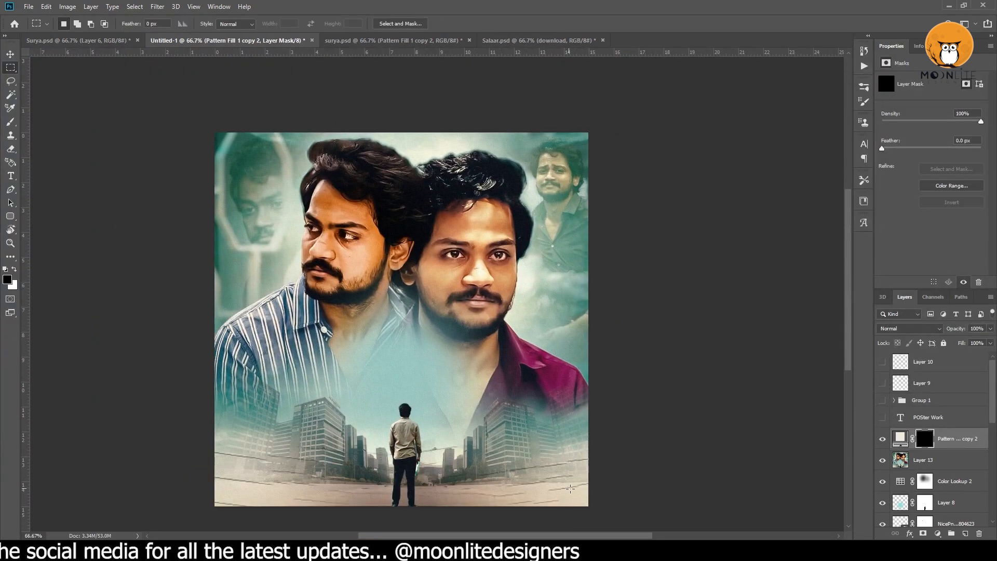
pyautogui.press('Delete')
pyautogui.moveTo(881, 149); pyautogui.dragTo(949, 148)
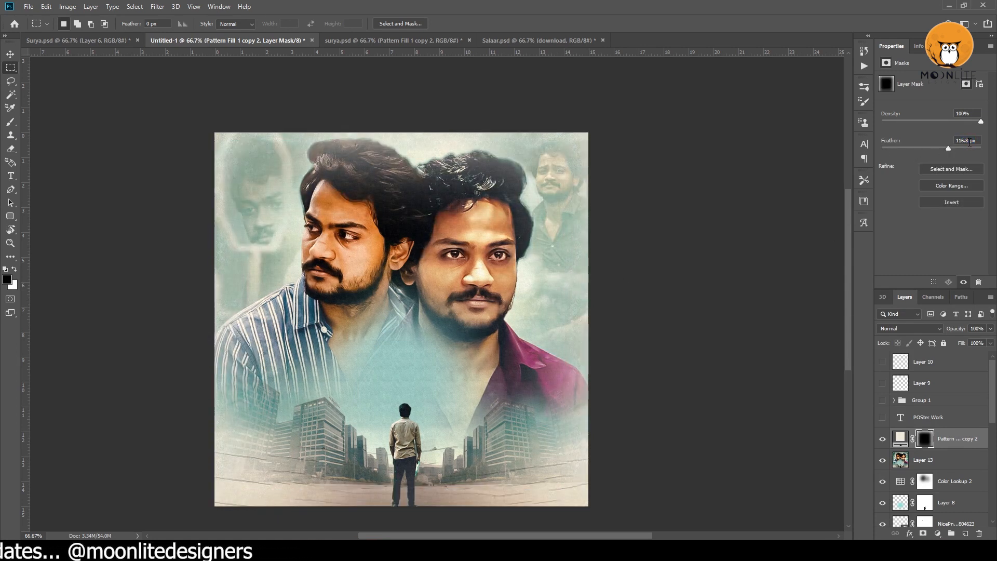
# Lower the pattern fill layer's fill to 65%
pyautogui.click(900, 438)
pyautogui.click(990, 343)
pyautogui.moveTo(991, 354); pyautogui.dragTo(974, 357)
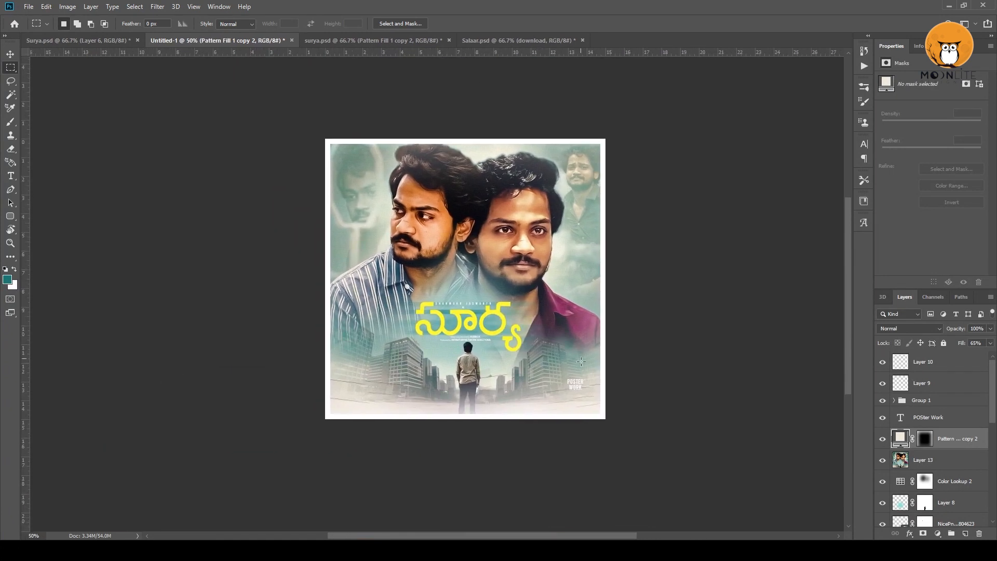
# Bring the POSTER WORK text to the top of the layer stack and move it up beside the maroon shirt's shoulder
pyautogui.scroll(1, 581, 361)
pyautogui.press('v')
pyautogui.click(940, 415)
pyautogui.hotkey('ctrl', 'shift', ']')
pyautogui.scroll(1, 616, 416)
pyautogui.moveTo(651, 479); pyautogui.dragTo(655, 278)
pyautogui.scroll(1, 655, 279)
# Try to skew the POSTER WORK text into a slant and undo the change
pyautogui.hotkey('ctrl', 't')
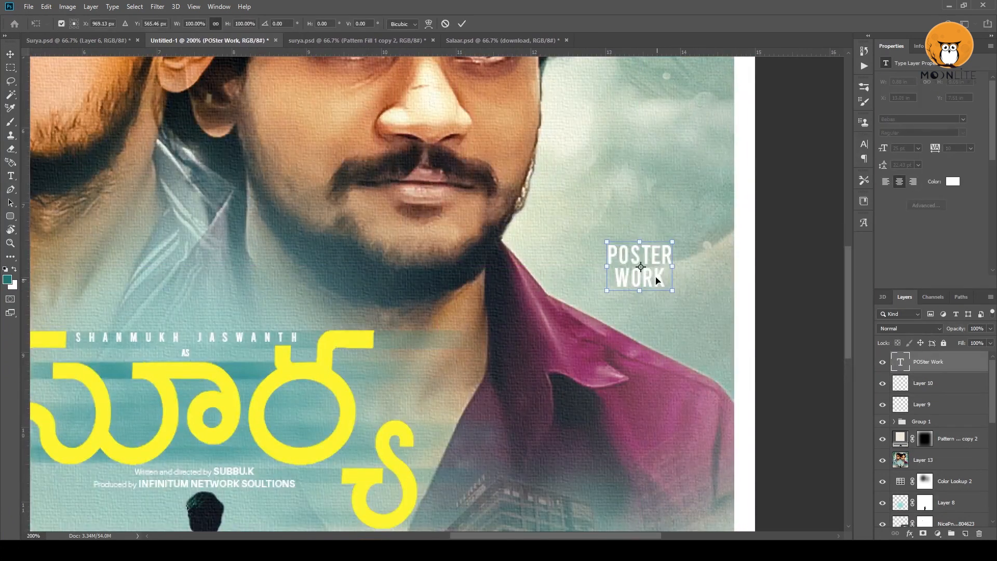
pyautogui.rightClick(653, 269)
pyautogui.click(669, 334)
pyautogui.press('Escape')
pyautogui.hotkey('ctrl', 't')
pyautogui.rightClick(650, 270)
pyautogui.click(668, 307)
pyautogui.moveTo(642, 292); pyautogui.dragTo(637, 295)
pyautogui.press('Return')
pyautogui.scroll(-1, 644, 280)
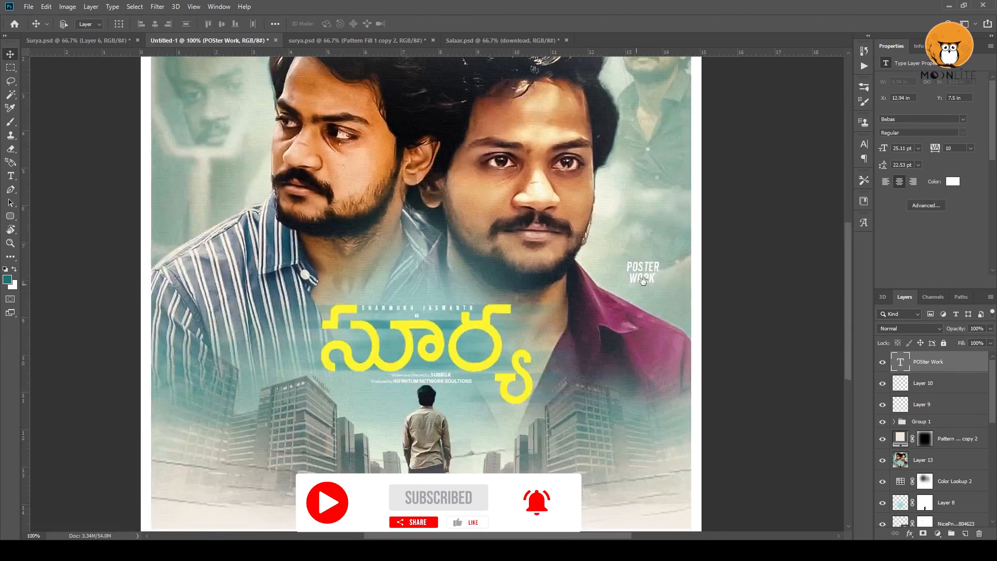
pyautogui.scroll(1, 643, 280)
pyautogui.hotkey('ctrl', 'z')
# Draw a rectangular frame about 1.08 by 0.74 in around the POSTER WORK text and color the text black
pyautogui.click(10, 216)
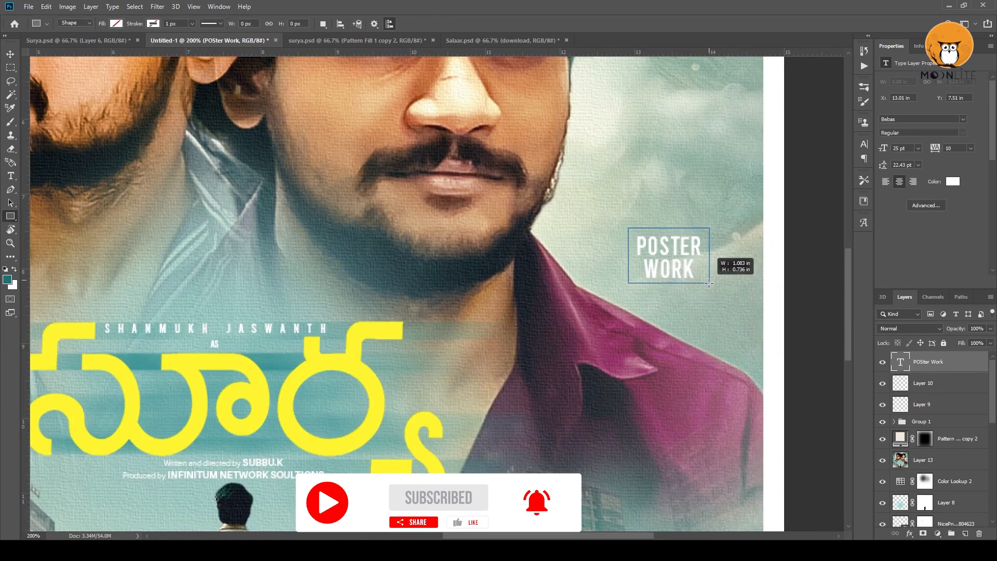
pyautogui.moveTo(709, 283); pyautogui.dragTo(711, 284)
pyautogui.click(11, 54)
pyautogui.click(662, 269)
pyautogui.hotkey('alt', 'BackSpace')
pyautogui.press('d')
# Combine the POSTER WORK text and its frame into one smart object and skew it horizontally into a slant
pyautogui.keyDown('shift'); pyautogui.click(925, 367); pyautogui.keyUp('shift')
pyautogui.rightClick(926, 367)
pyautogui.click(835, 245)
pyautogui.hotkey('ctrl', 't')
pyautogui.rightClick(678, 271)
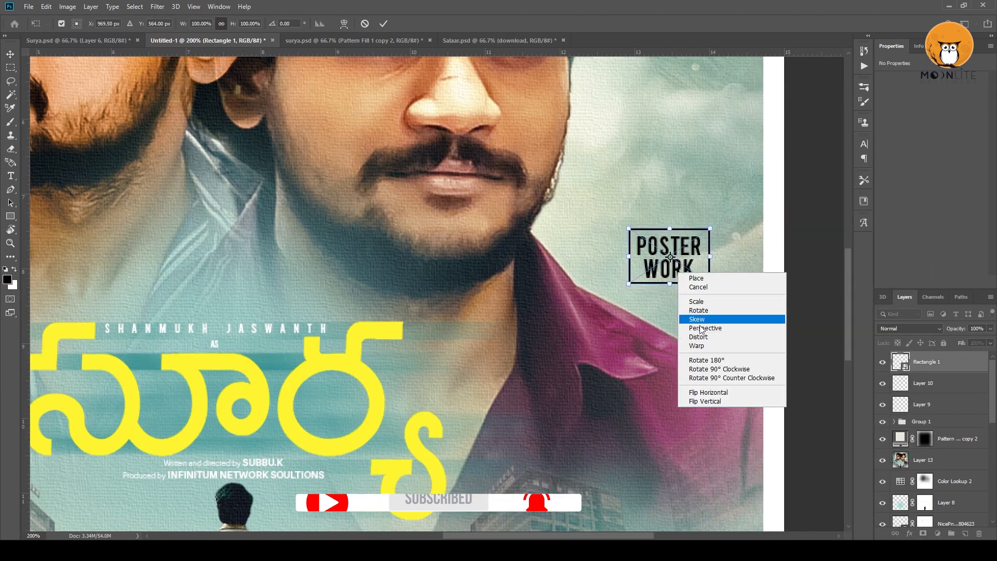
pyautogui.click(702, 319)
pyautogui.moveTo(669, 284); pyautogui.dragTo(675, 285)
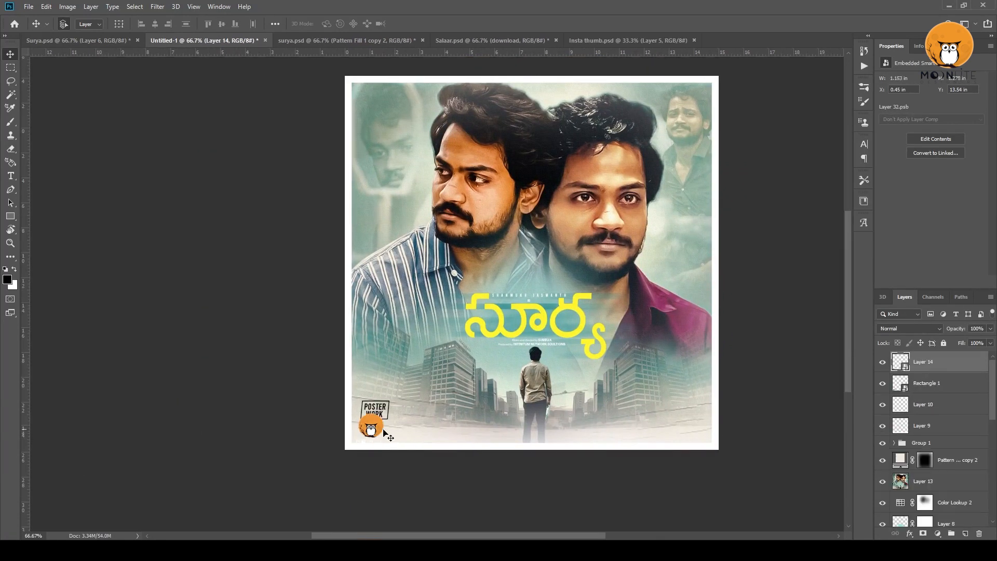
# Scale the owl logo down and position it directly beneath the POSTER WORK badge
pyautogui.scroll(2, 384, 431)
pyautogui.moveTo(379, 380); pyautogui.dragTo(390, 376)
pyautogui.hotkey('ctrl', 't')
pyautogui.moveTo(412, 332); pyautogui.dragTo(389, 379)
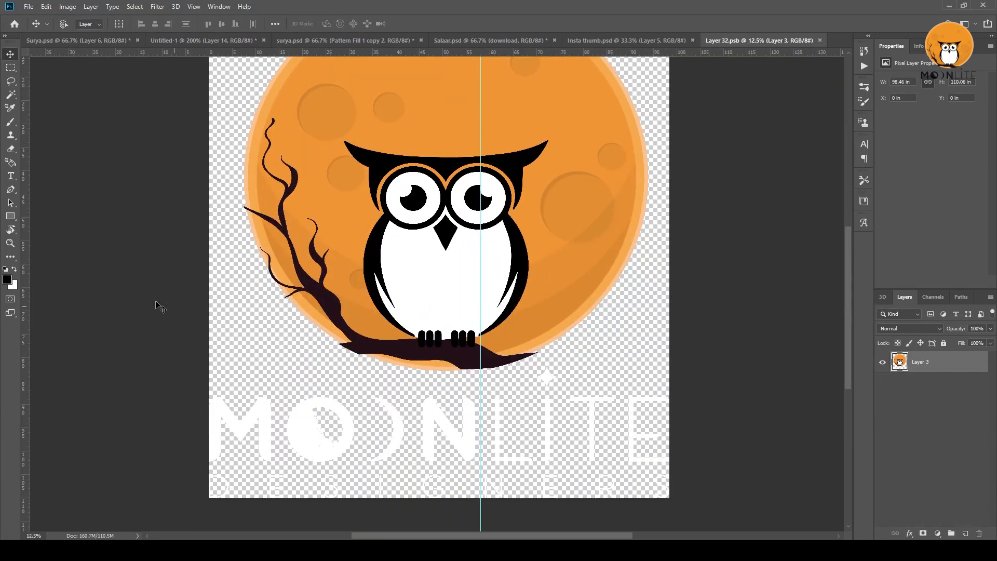
# Invert the white MOONLITE DESIGNERS lettering to black inside the logo's smart object, then save and close it
pyautogui.click(10, 68)
pyautogui.moveTo(203, 494); pyautogui.dragTo(557, 364)
pyautogui.hotkey('ctrl', 'i')
pyautogui.hotkey('ctrl', 's')
pyautogui.hotkey('ctrl', 'w')
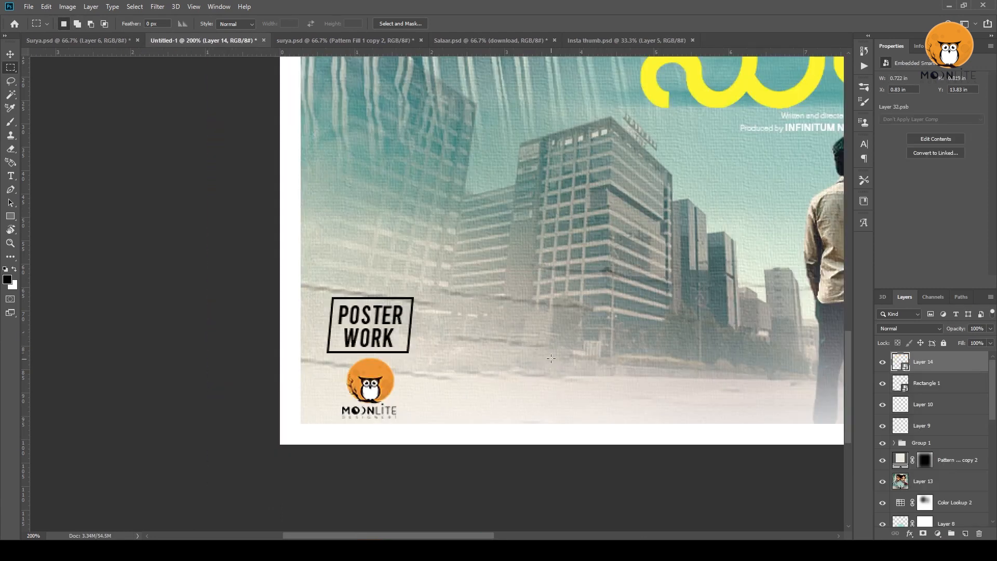
# Review the finished poster at several zoom levels
pyautogui.scroll(-3, 514, 378)
pyautogui.moveTo(543, 343); pyautogui.dragTo(494, 475)
pyautogui.click(10, 55)
pyautogui.hotkey('ctrl', '+')
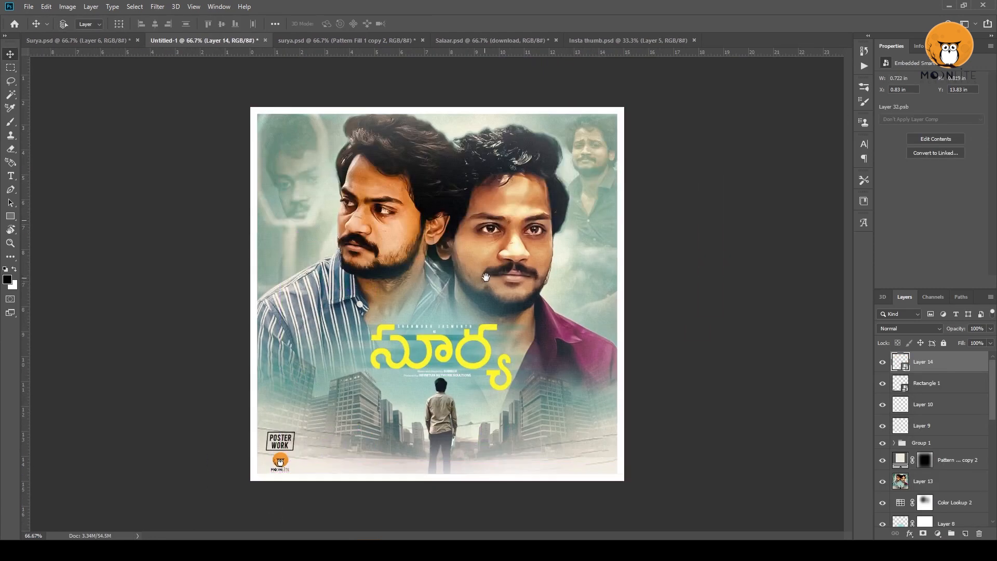
pyautogui.hotkey('ctrl', '-')
pyautogui.hotkey('ctrl', '-')
pyautogui.hotkey('ctrl', '-')
pyautogui.hotkey('ctrl', '-')
pyautogui.hotkey('ctrl', '+')
pyautogui.hotkey('ctrl', '+')
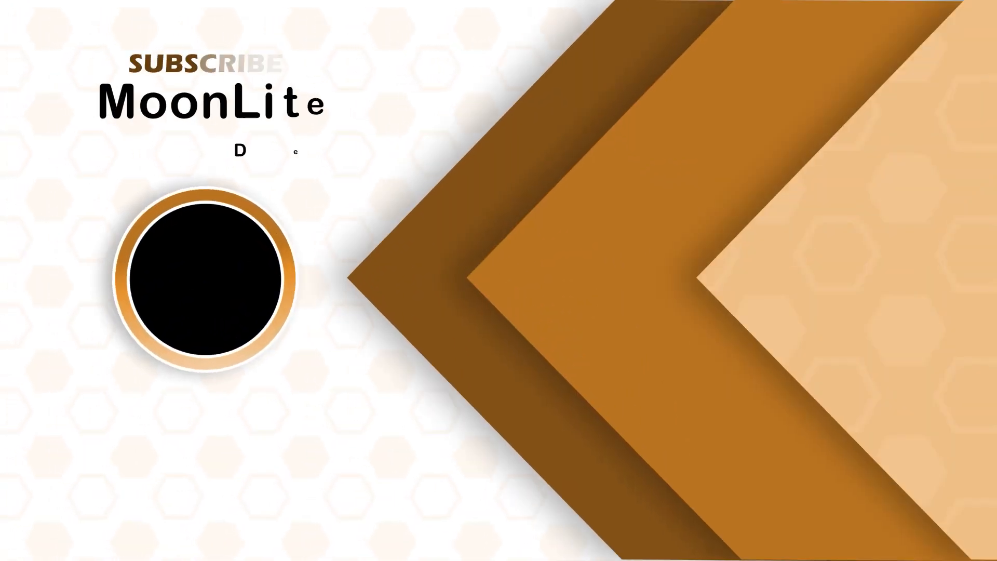